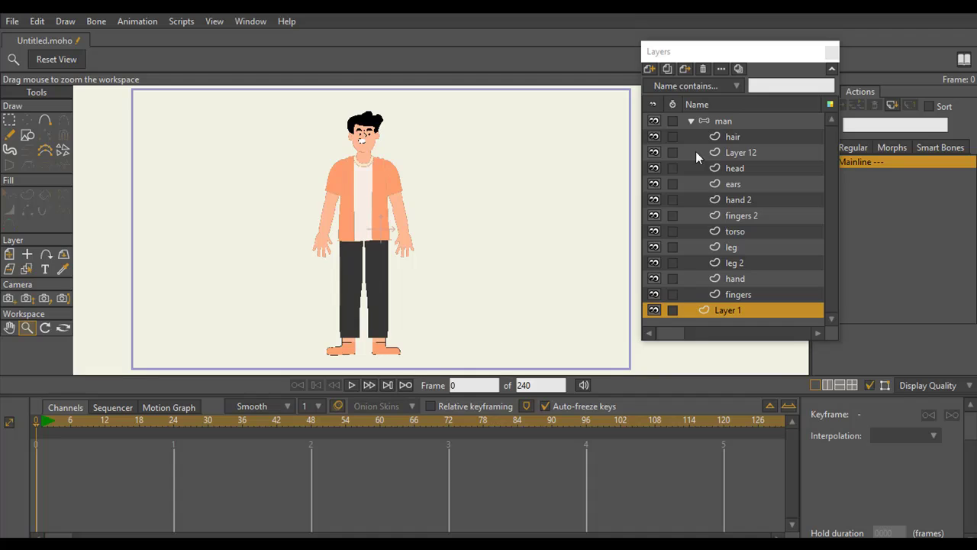
Try to reposition the man's left forearm bone with Transform Bone at frame 0.
click(703, 119)
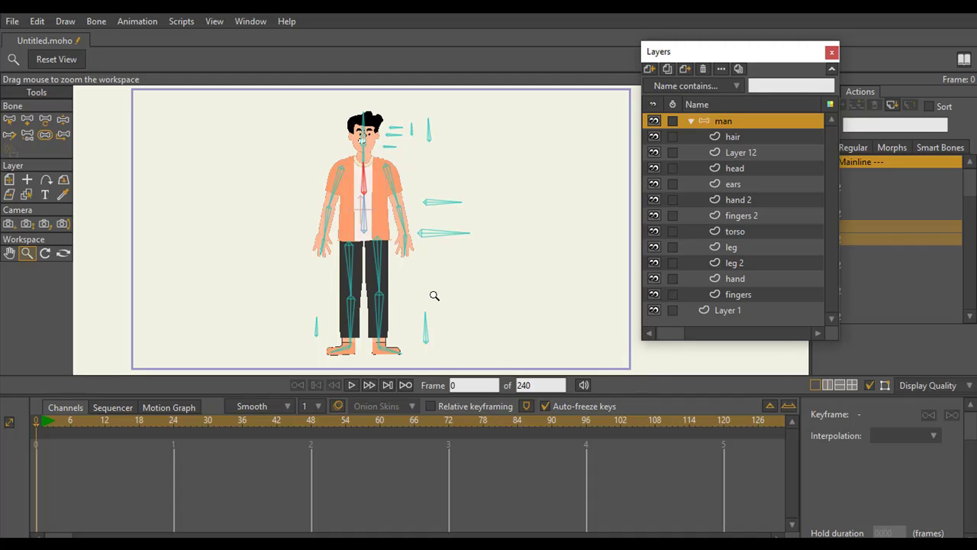
click(63, 120)
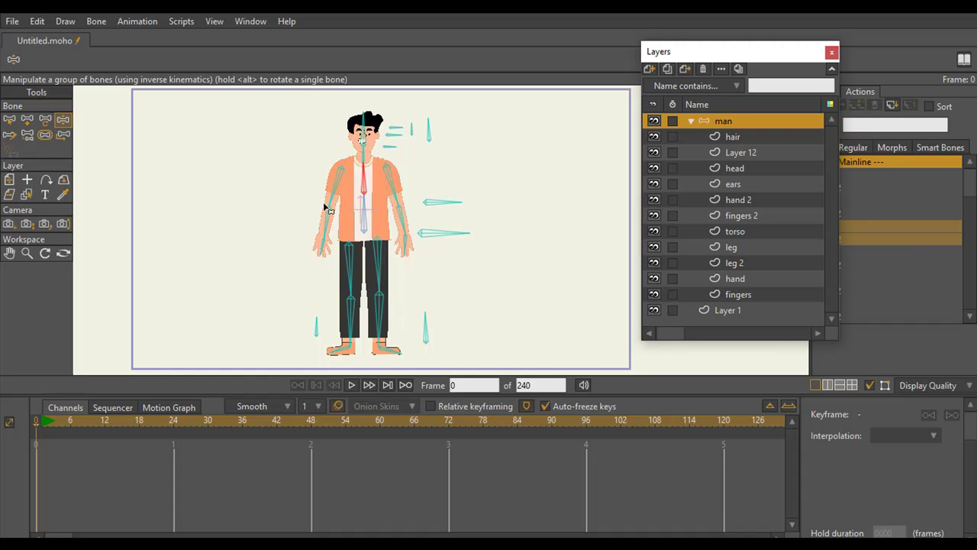
click(46, 120)
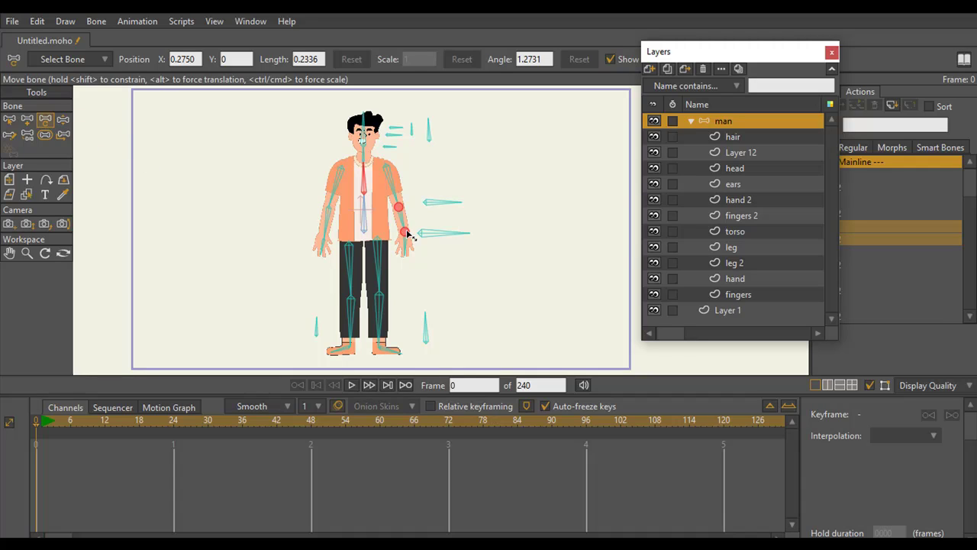
drag(404, 233, 397, 220)
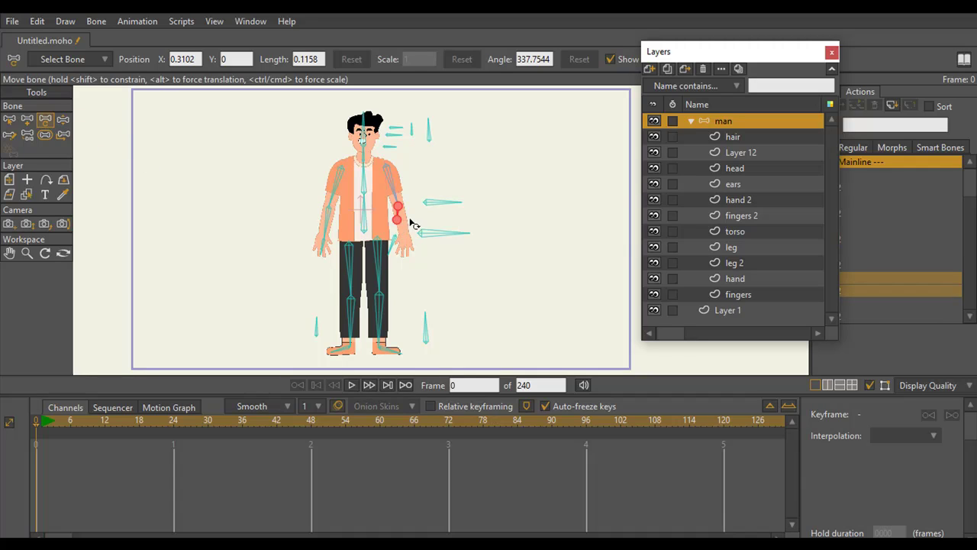
click(407, 232)
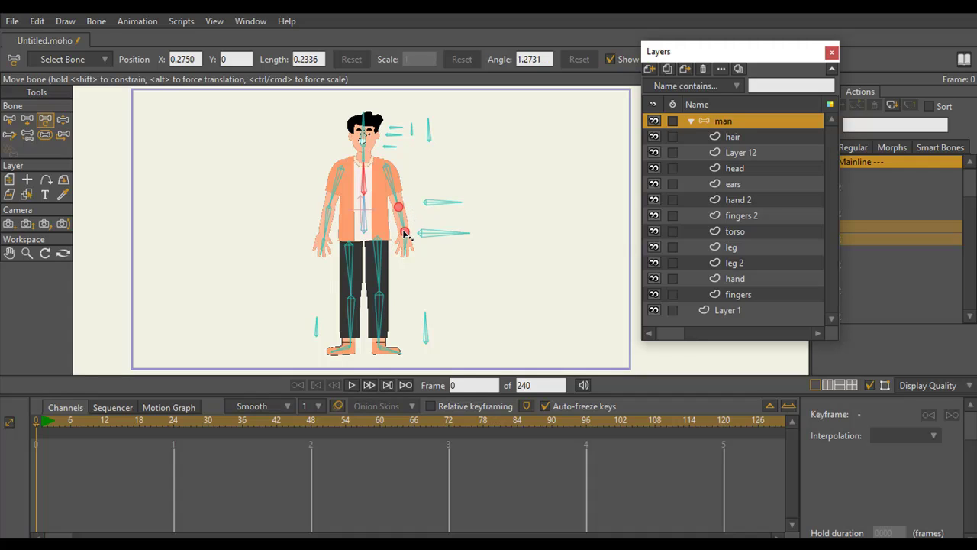
click(403, 226)
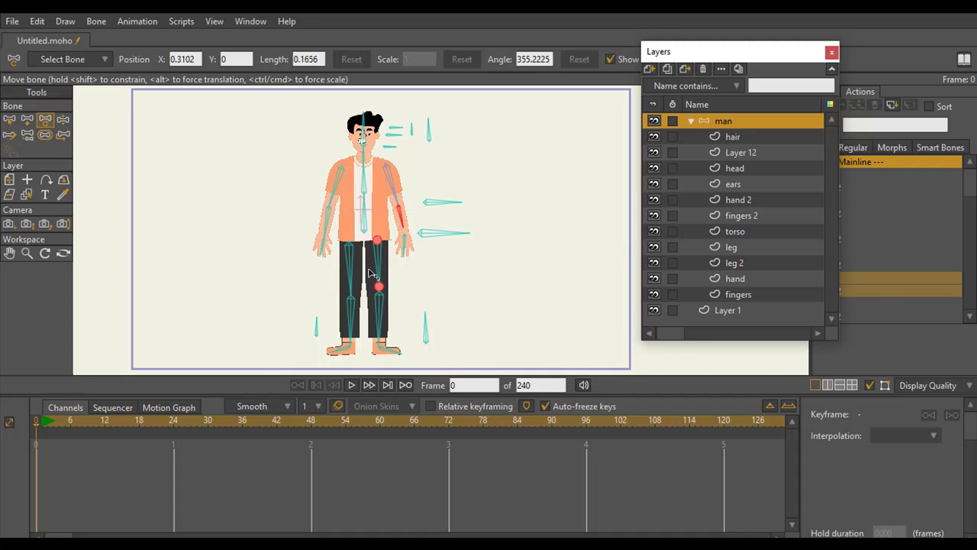
Undo the forearm bone changes and move the timeline to frame 1.
key(ctrl+z)
key(ctrl+z)
drag(41, 422, 42, 424)
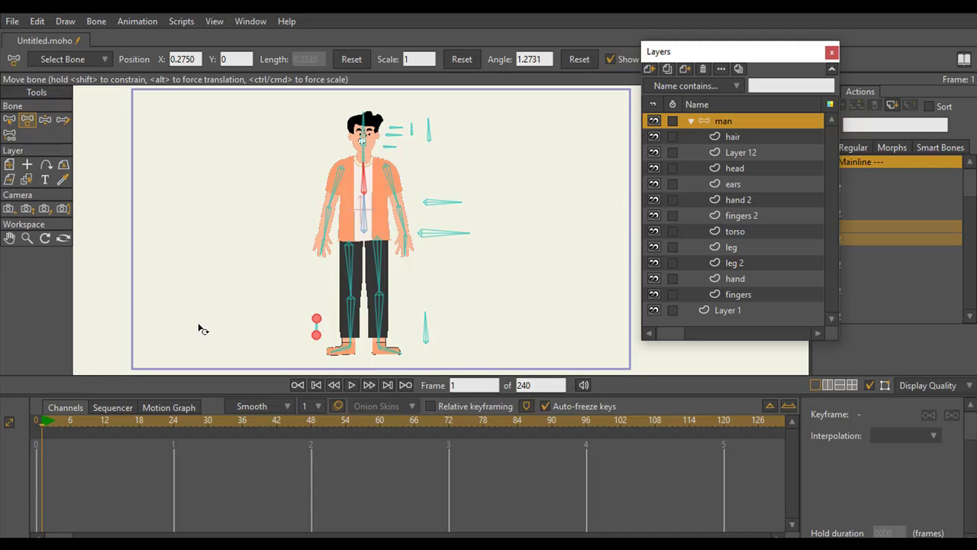
Shorten the man's left forearm bone to a scale of about 0.81 and bend it toward the body with Manipulate Bones.
click(403, 229)
drag(405, 234, 396, 221)
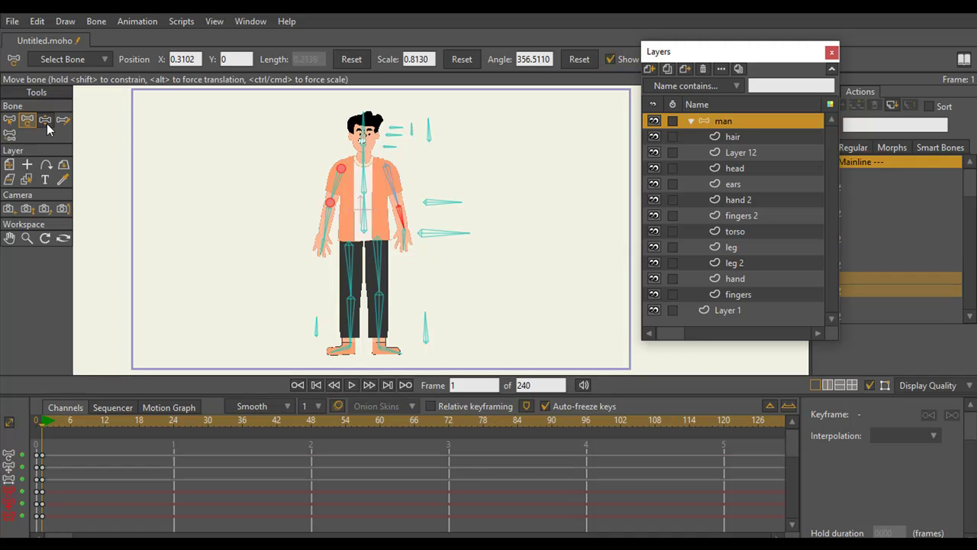
key(z)
mouse_move(410, 223)
mouse_down()
mouse_move(395, 206)
mouse_move(403, 215)
mouse_up()
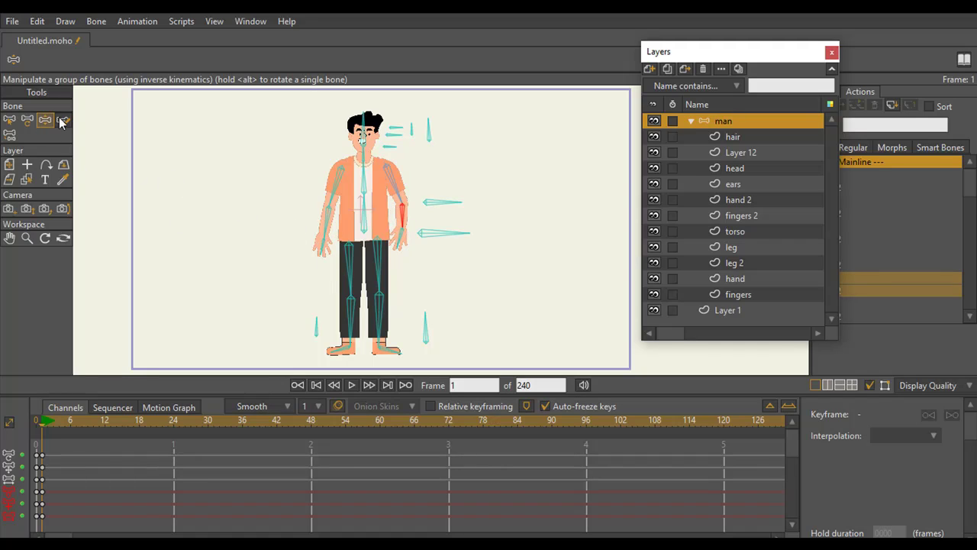
Lengthen the man's right forearm to a scale of about 1.11 and rotate it inward to an angle of about 39.
click(28, 120)
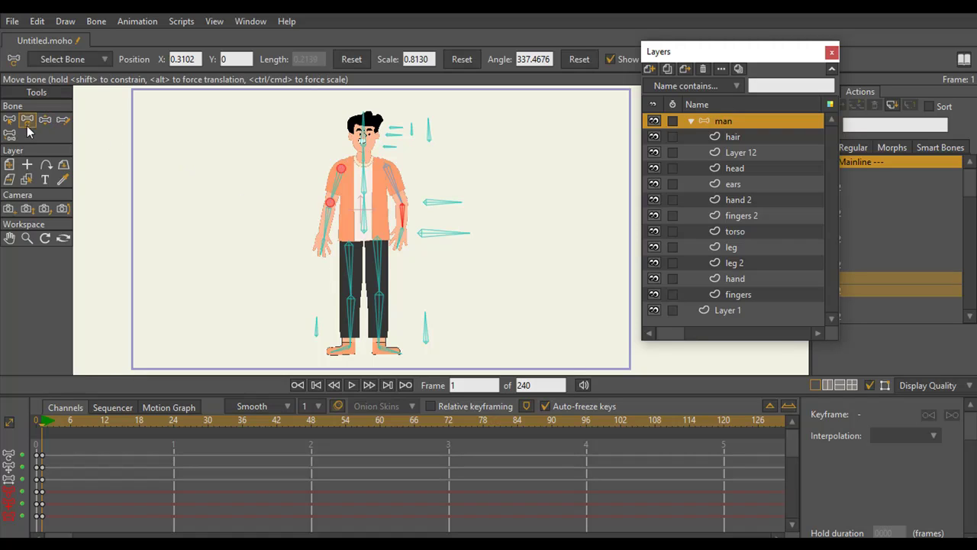
click(327, 234)
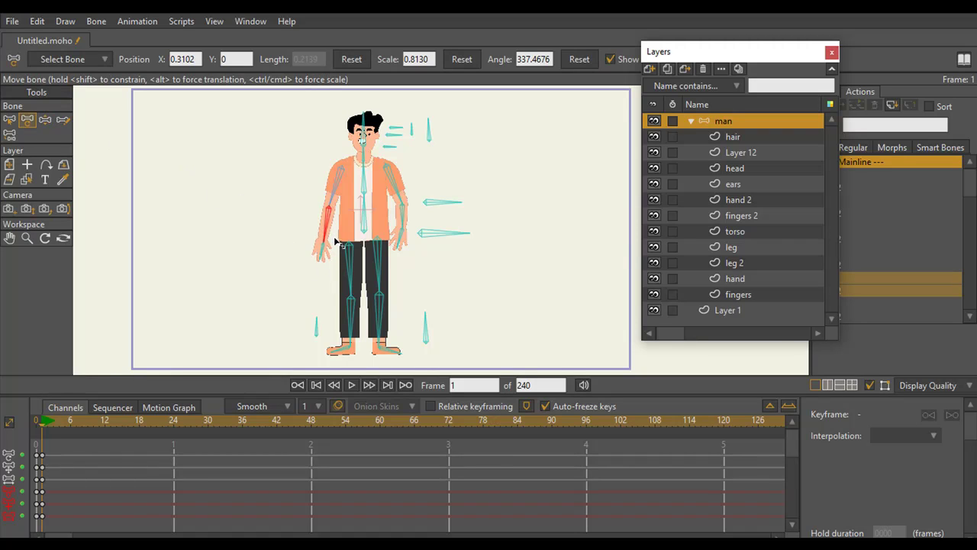
drag(333, 207, 336, 203)
click(334, 205)
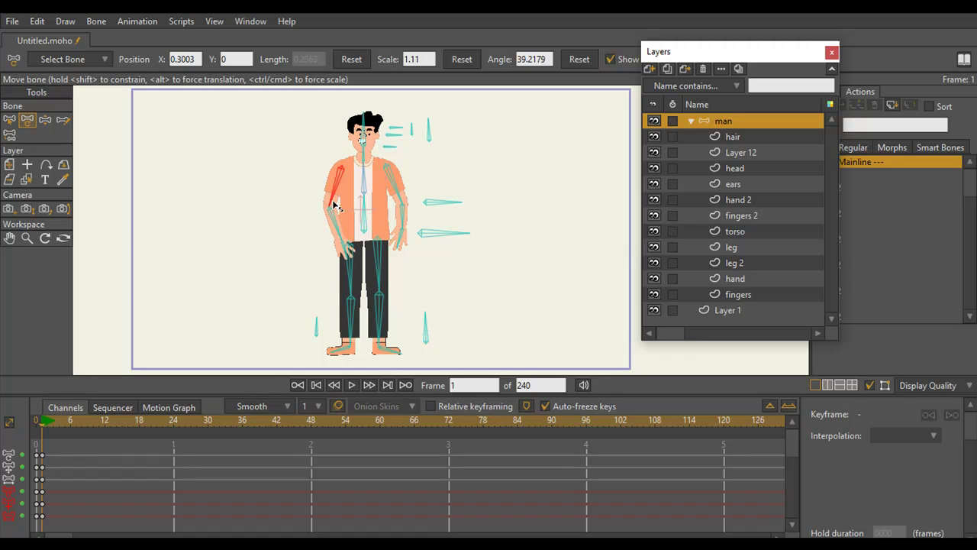
Adjust the bend of both forearms with Manipulate Bones so the hands hang close to the hips.
click(45, 120)
click(335, 229)
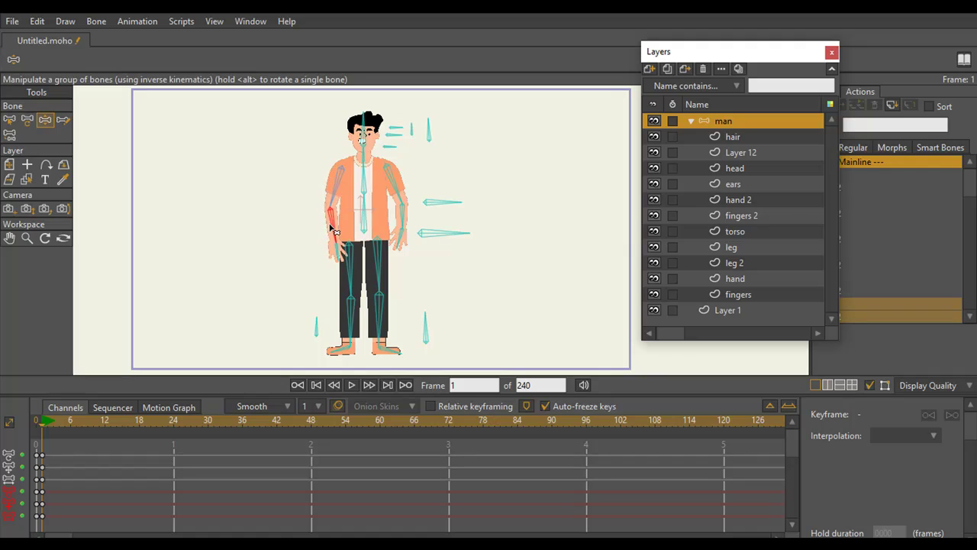
drag(336, 236, 326, 232)
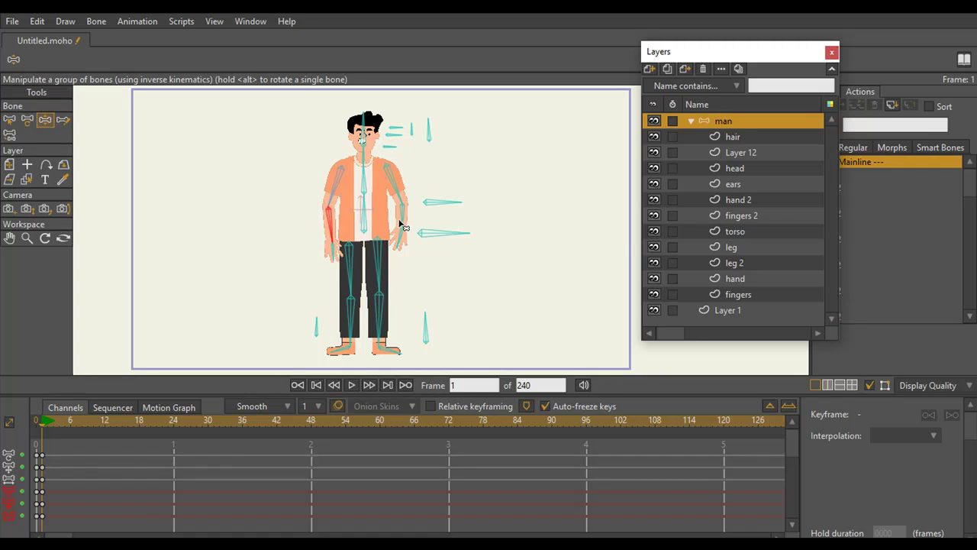
click(400, 222)
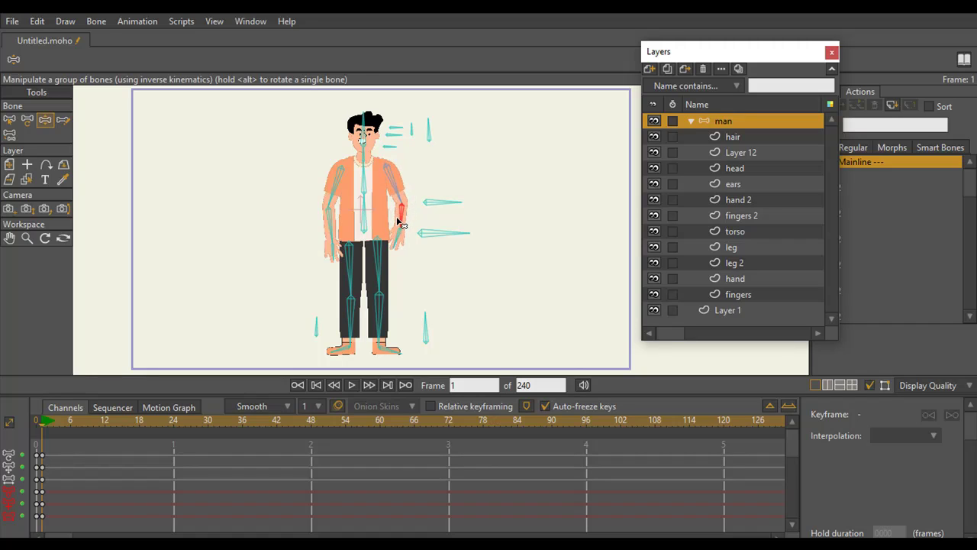
click(330, 232)
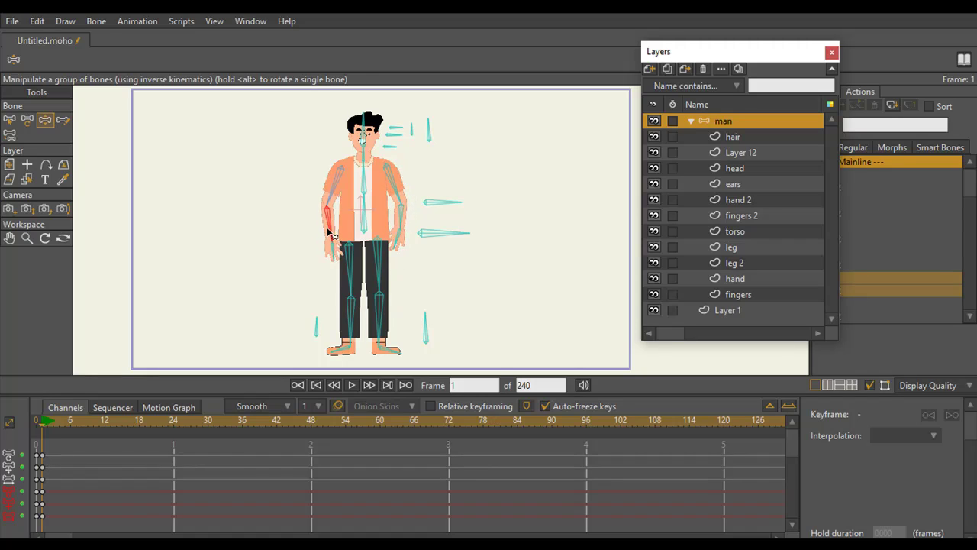
drag(327, 229, 329, 232)
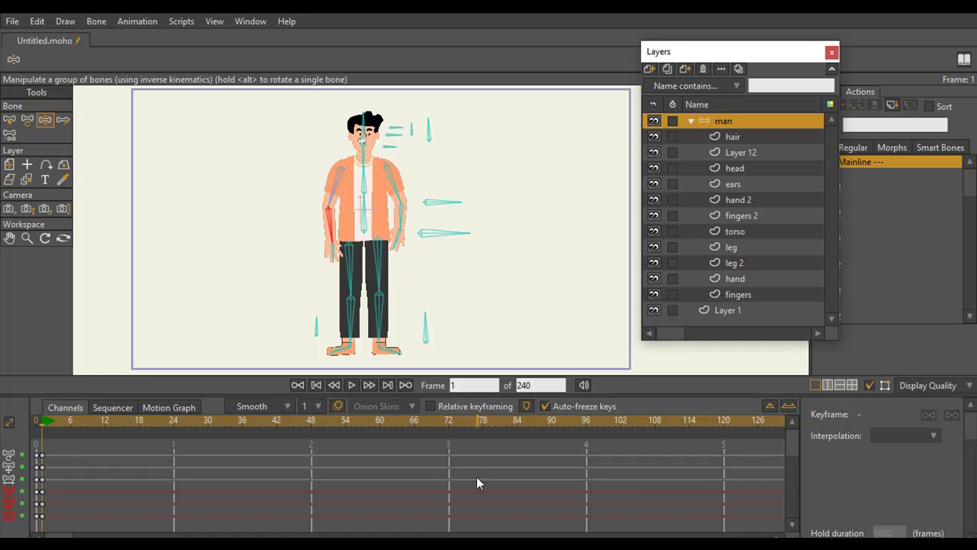
Undo all the arm pose changes at frame 1.
mouse_move(485, 538)
key(ctrl+z)
key(ctrl+z)
key(ctrl+z)
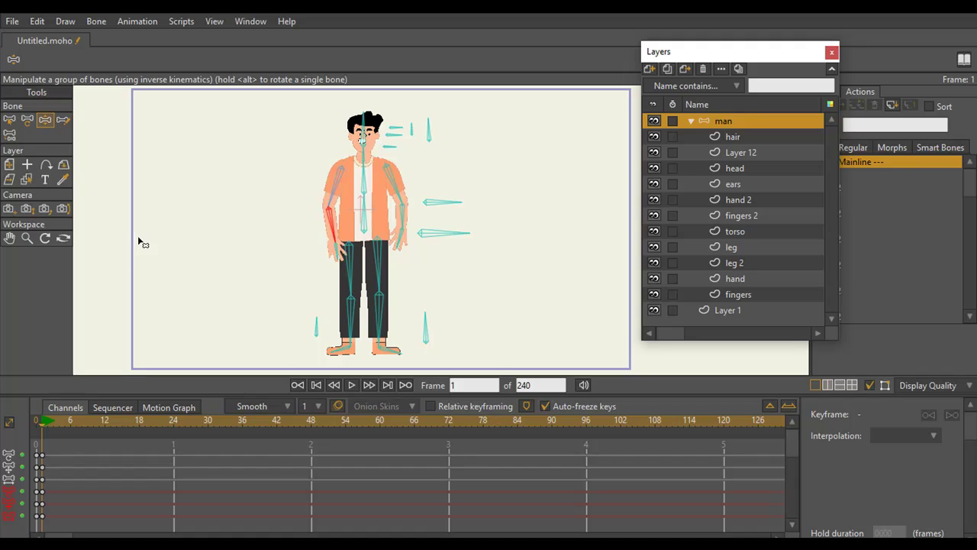
key(ctrl+z)
key(ctrl+z)
key(ctrl+z)
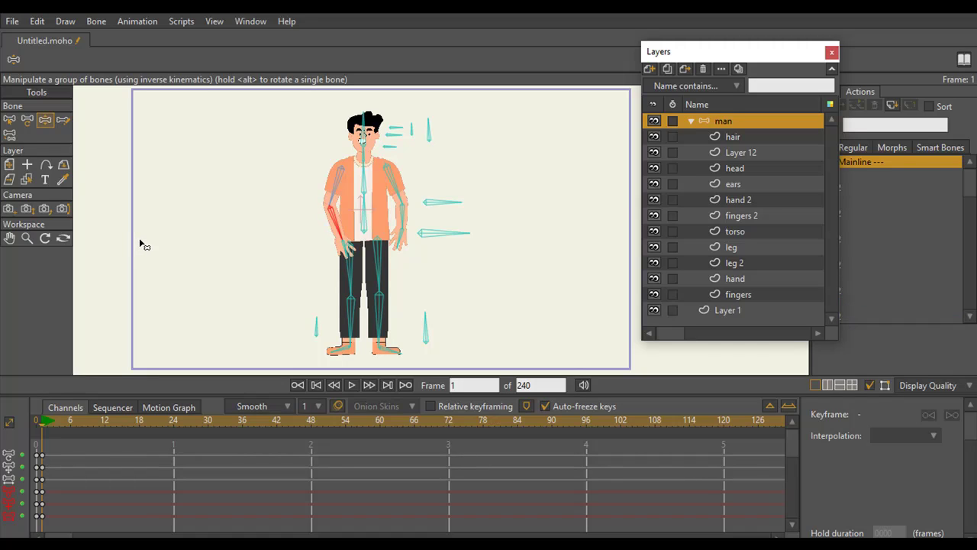
key(ctrl+z)
key(ctrl+z)
key(ctrl+z)
key(ctrl+z)
key(ctrl+z)
key(ctrl+z)
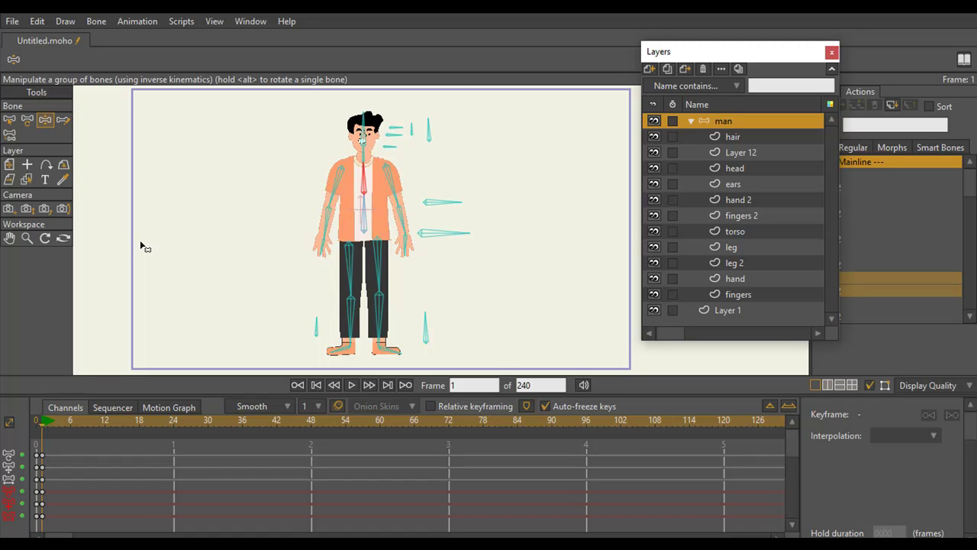
key(ctrl+z)
key(ctrl+z)
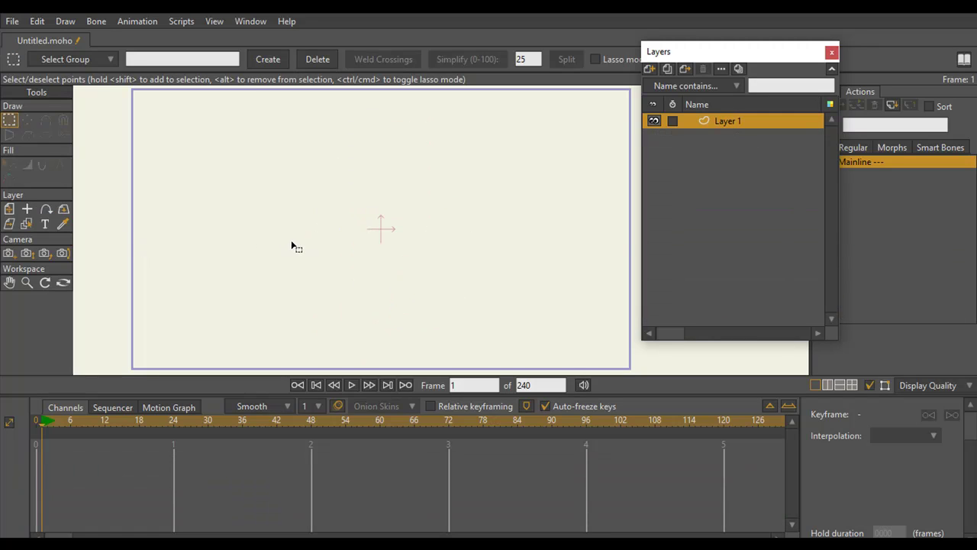
Redo the removed man character and select its bone layer.
key(ctrl+shift+z)
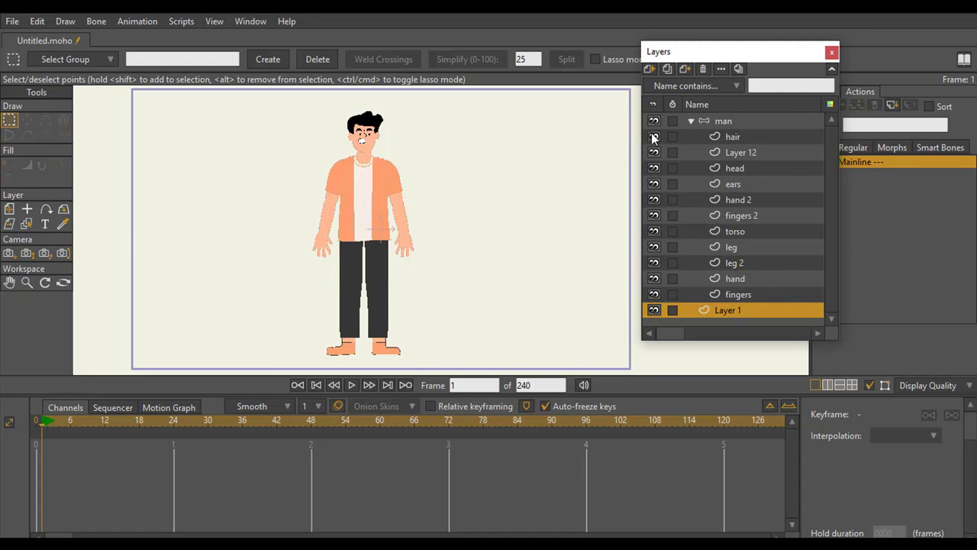
key(ctrl+shift+z)
click(701, 126)
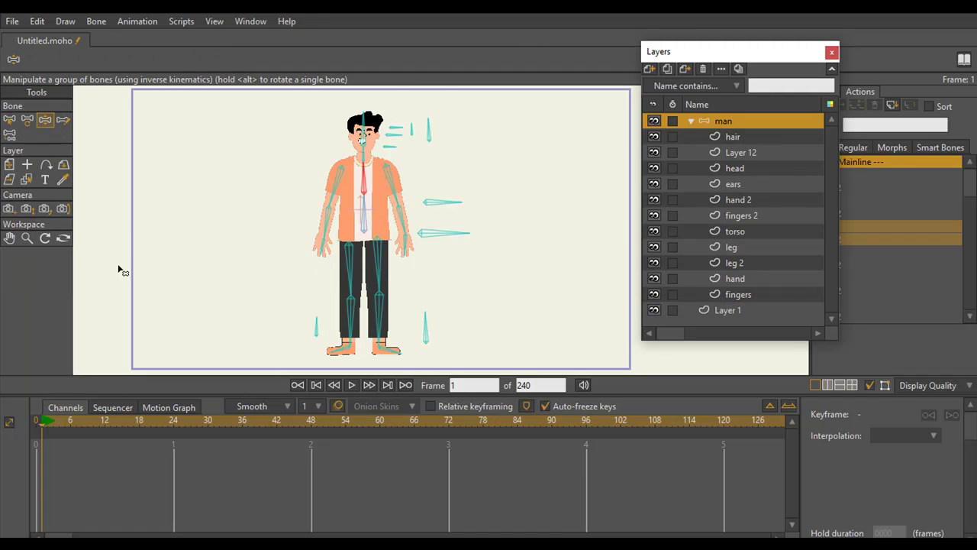
Bend the man's left leg inward at the knee and stretch the right shin bone to a scale of about 1.09.
drag(391, 318, 367, 313)
click(352, 321)
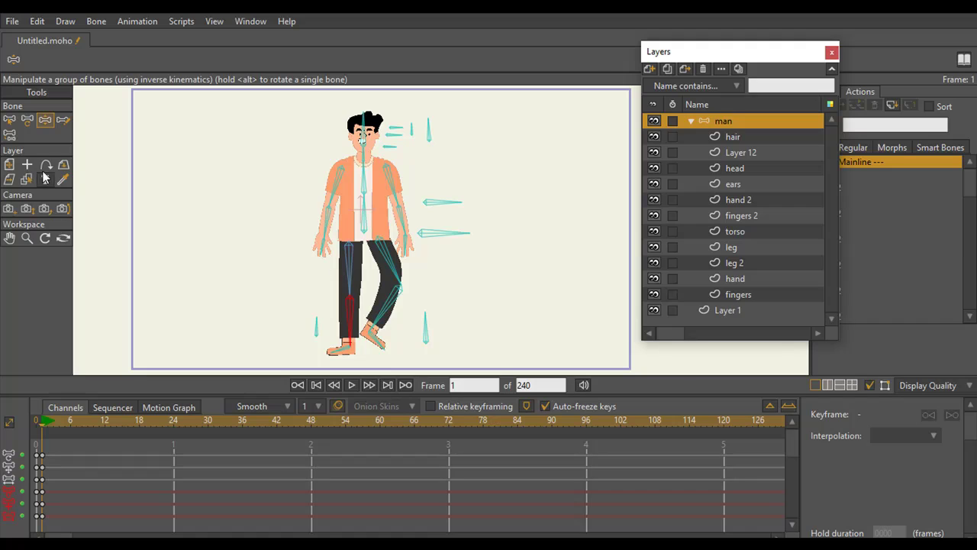
click(27, 120)
drag(357, 343, 359, 349)
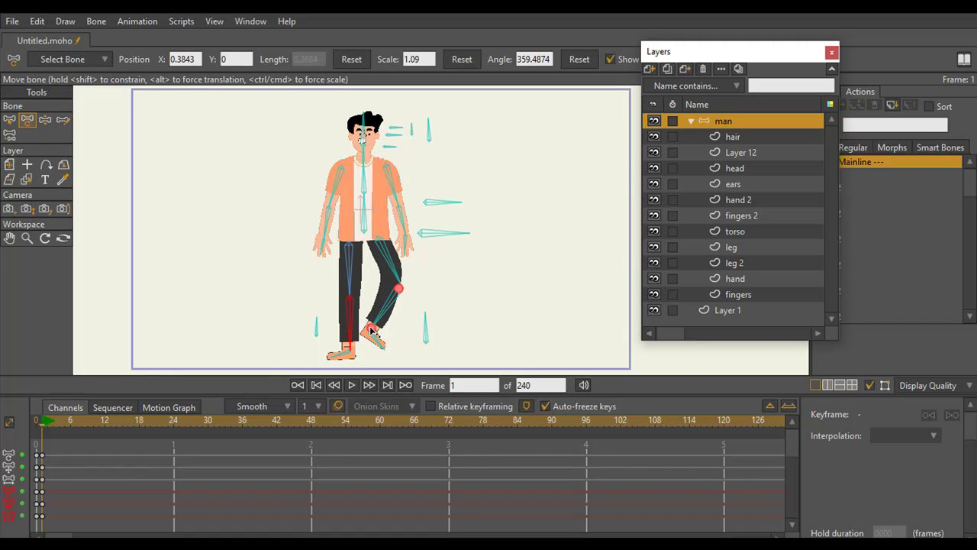
Shorten the left shin to a scale of about 0.89 and rotate the thigh and shin so the raised leg bends less.
click(365, 327)
drag(392, 308, 398, 317)
drag(388, 276, 388, 318)
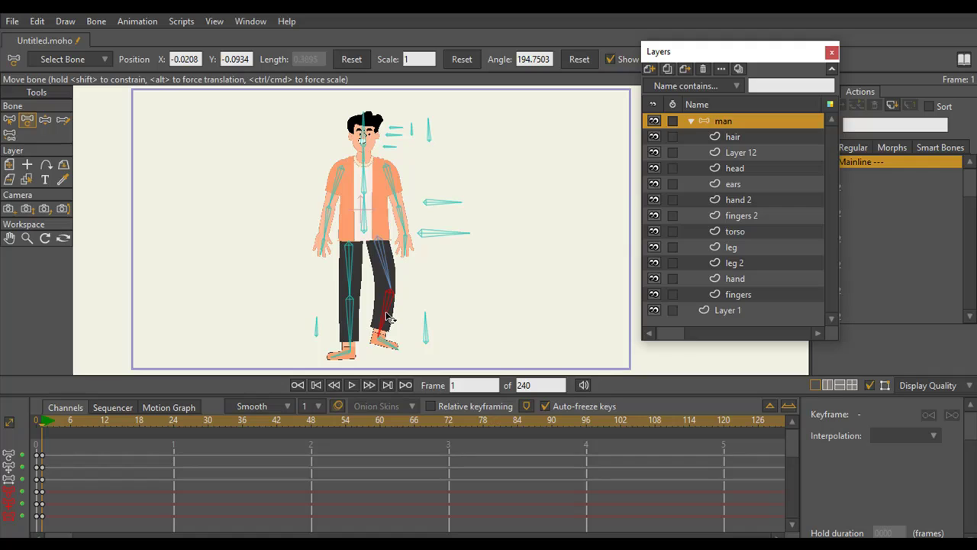
click(45, 120)
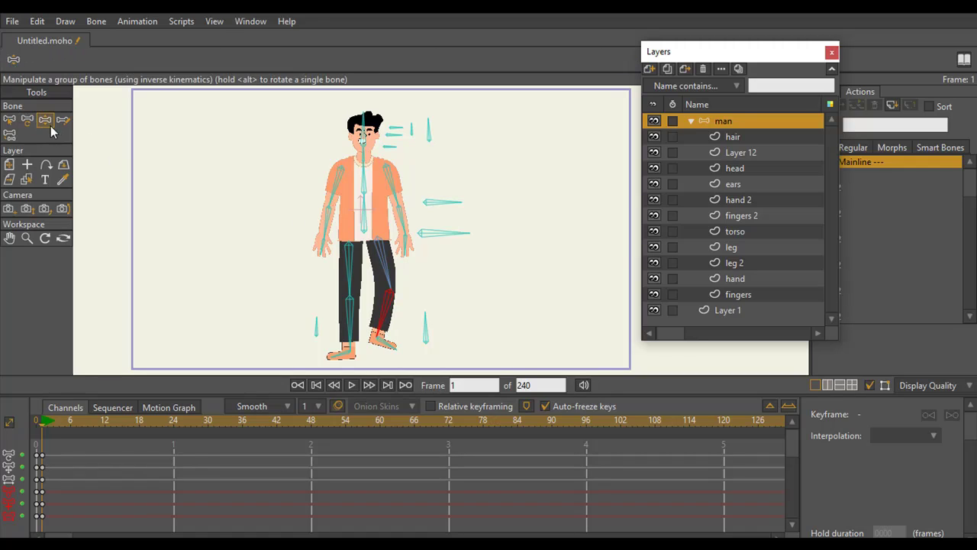
click(28, 120)
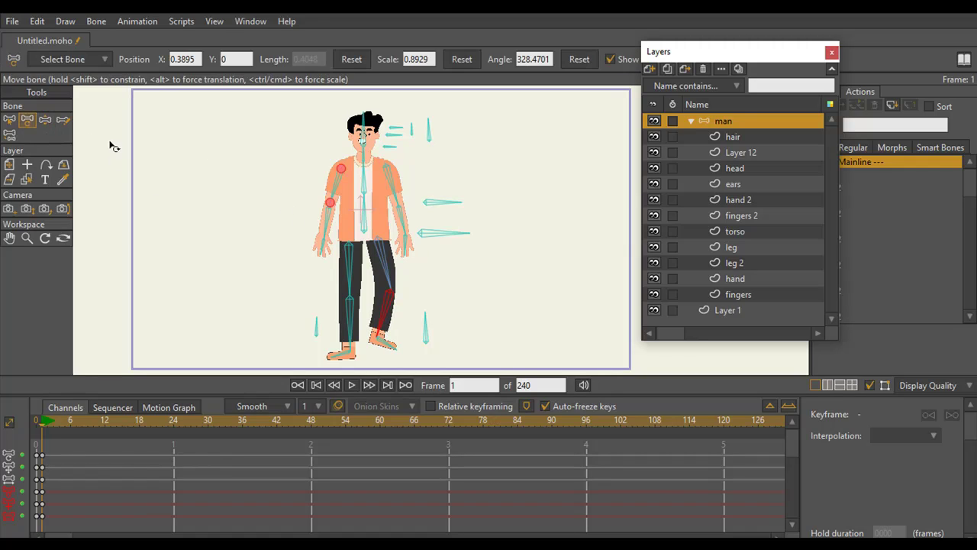
Try scaling the left forearm down to about 0.68 and the right forearm up to about 1.08.
click(402, 220)
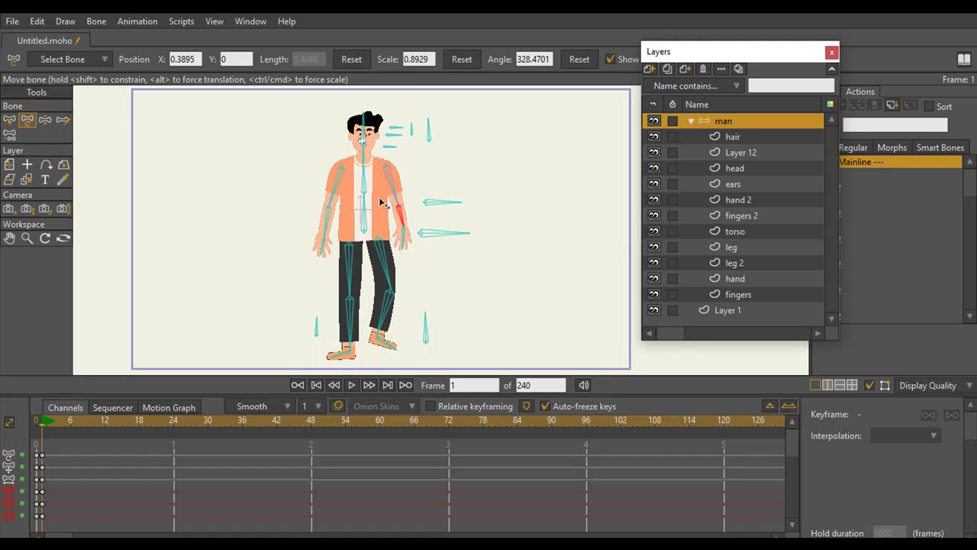
click(321, 244)
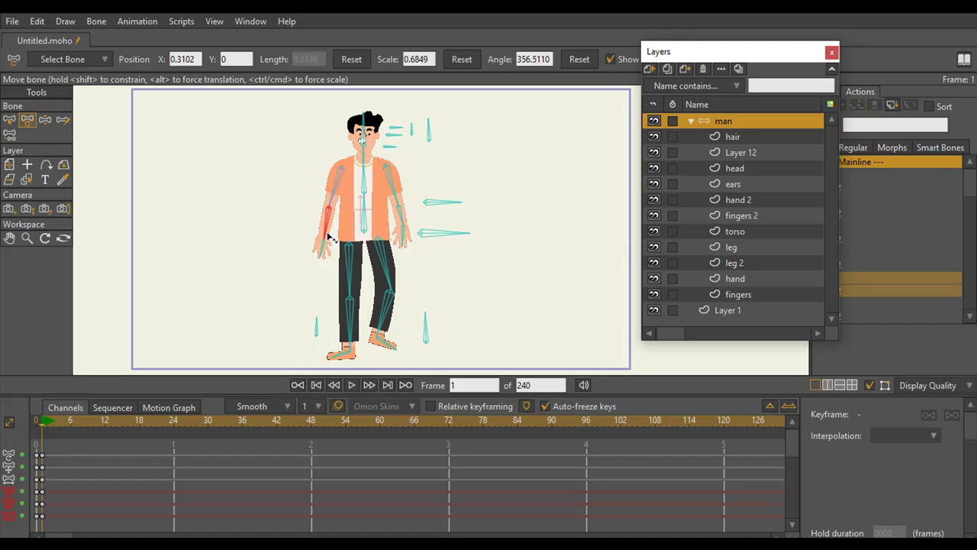
click(402, 259)
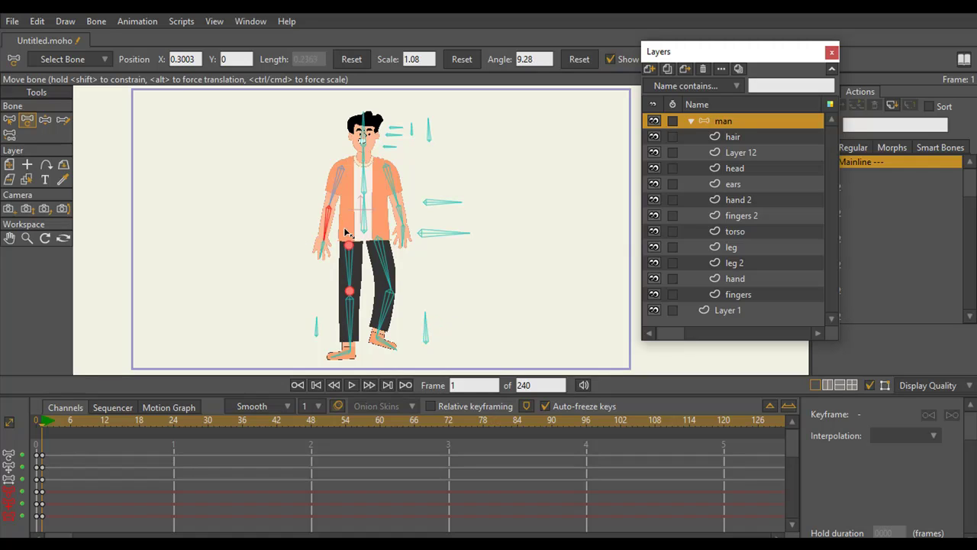
Shorten the right forearm to a scale of about 0.76 at an angle of about 23, and lengthen the left forearm.
click(348, 237)
click(408, 239)
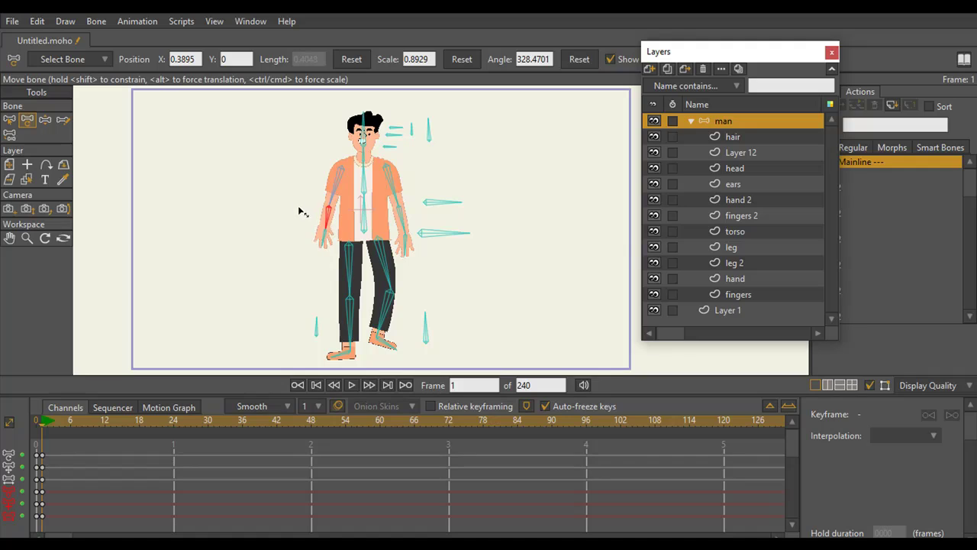
click(330, 222)
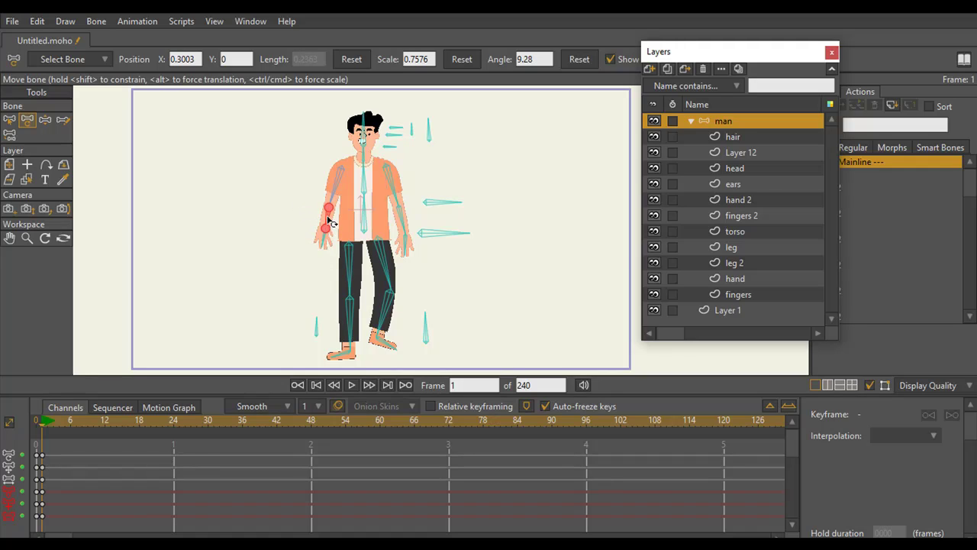
drag(328, 219, 331, 219)
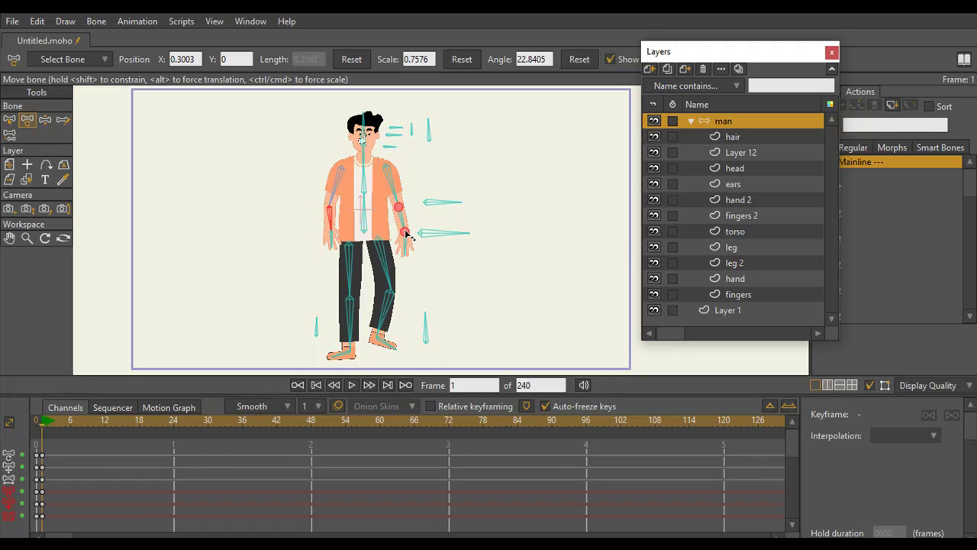
click(407, 233)
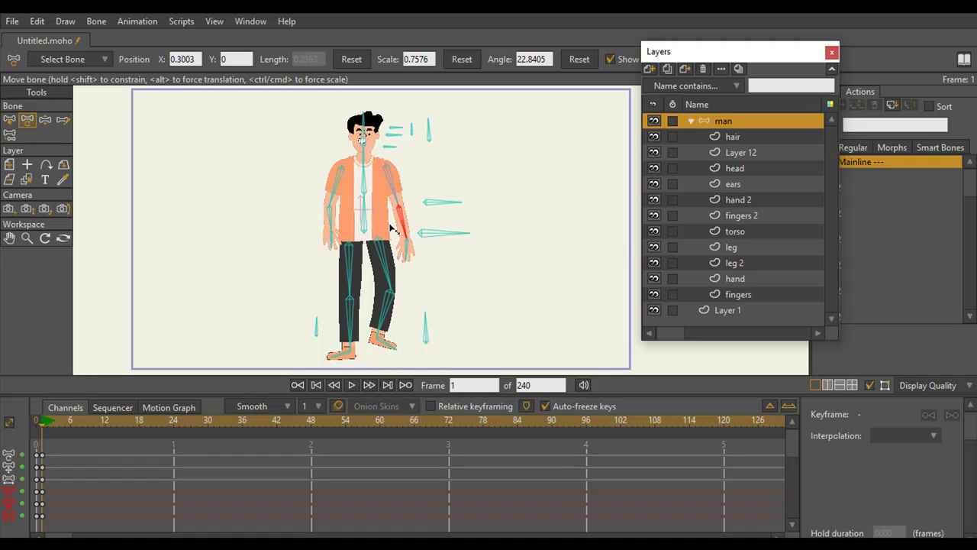
Lengthen the man's left forearm to a scale of about 1.17 and rotate the left upper arm to an angle of about 208.
mouse_move(392, 229)
mouse_down()
mouse_move(384, 218)
mouse_move(385, 227)
mouse_move(402, 194)
mouse_move(410, 226)
mouse_up()
click(399, 197)
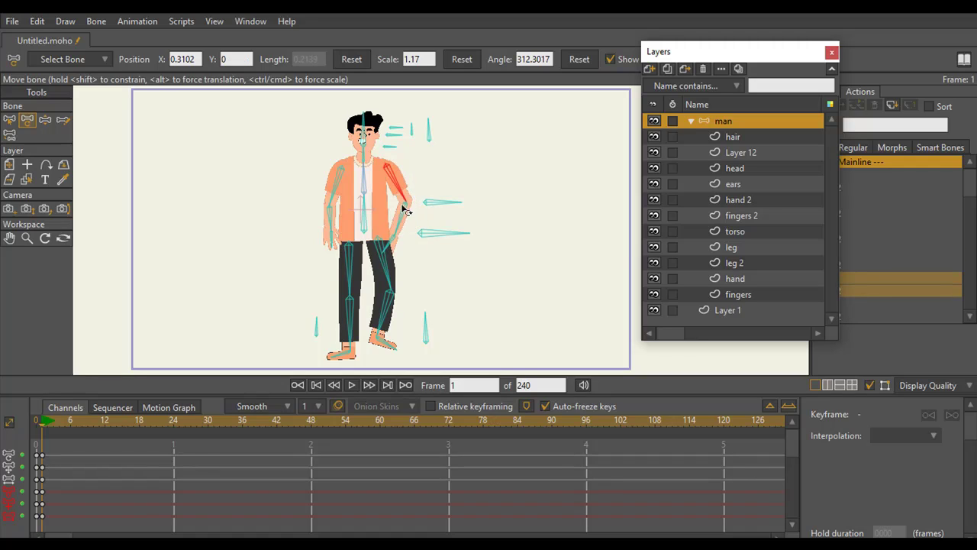
click(406, 236)
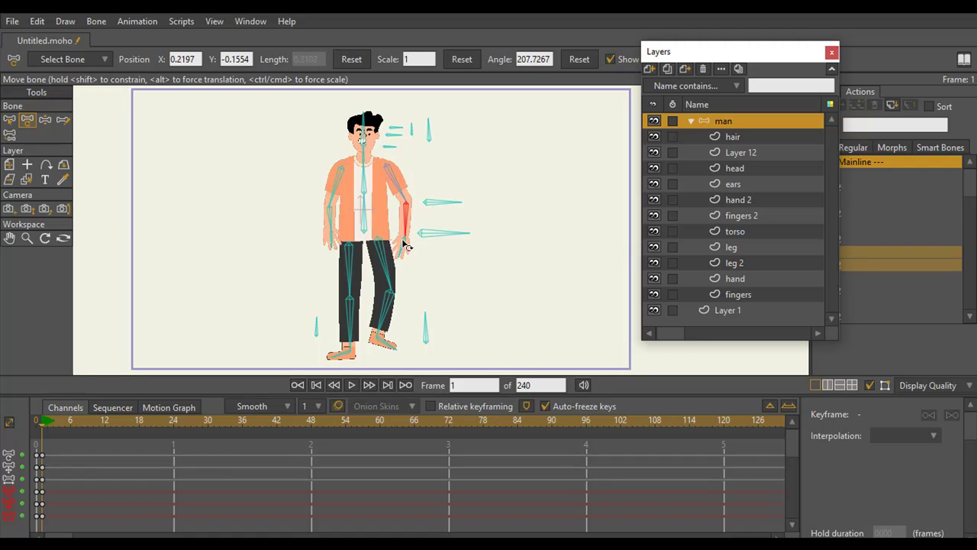
Refine the bend of both elbows with Manipulate Bones and bend the raised left leg slightly more at the knee.
click(45, 120)
click(393, 190)
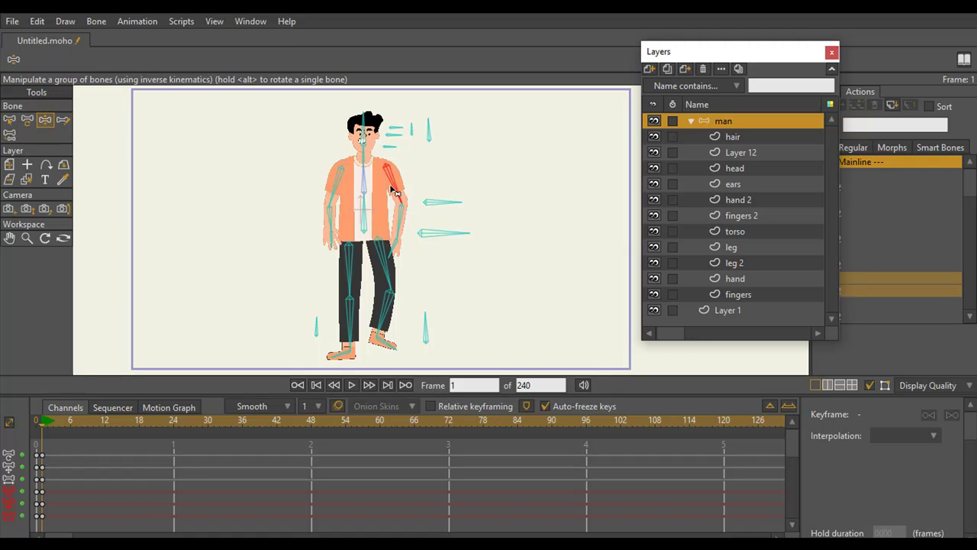
drag(402, 232, 397, 221)
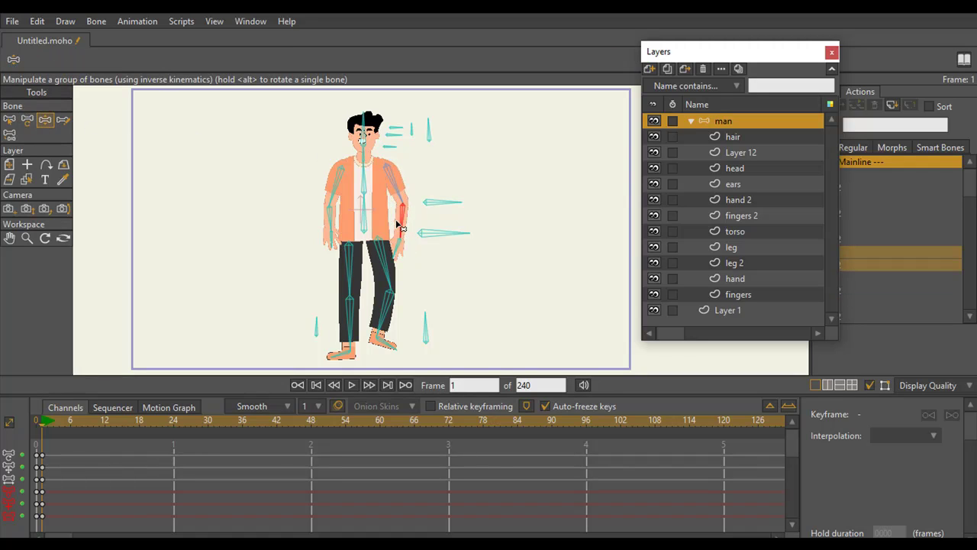
drag(324, 222, 334, 232)
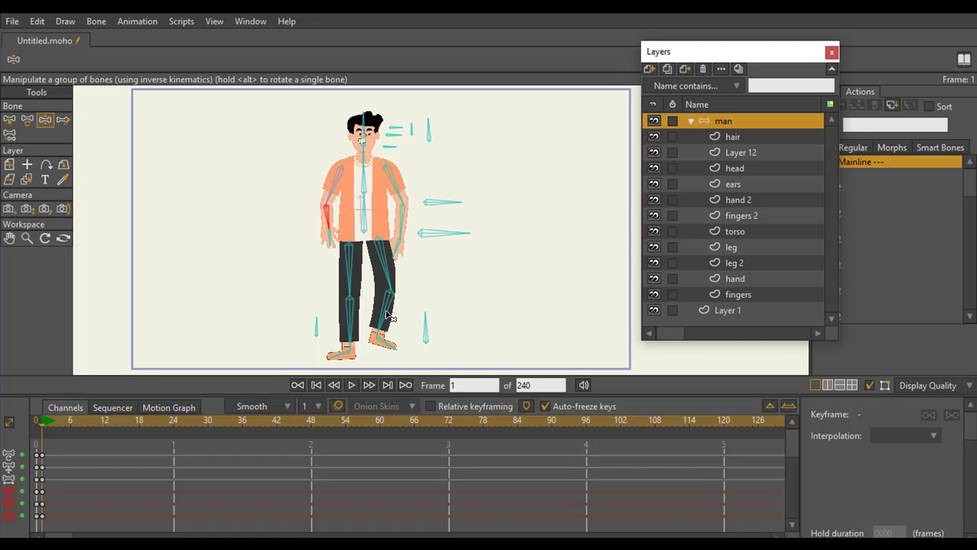
drag(387, 315, 389, 311)
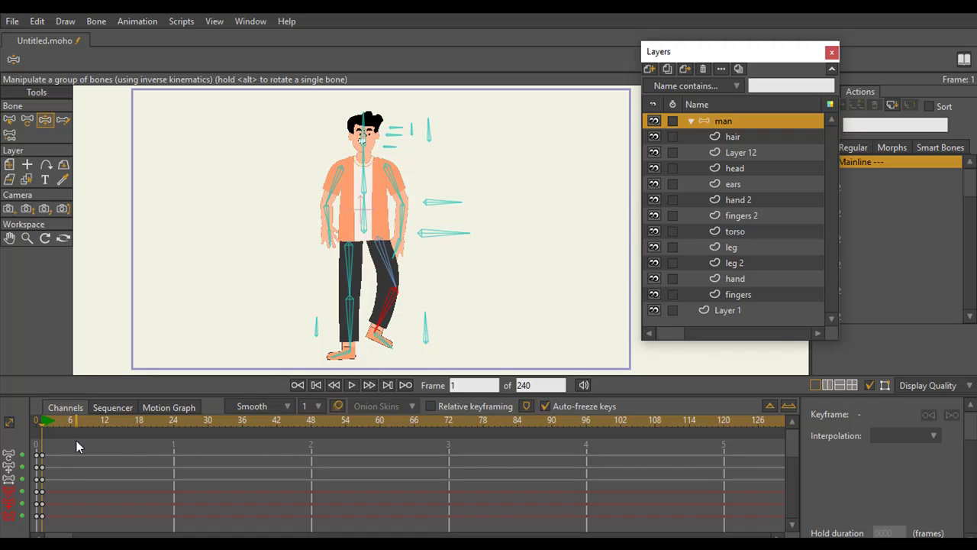
Copy all the frame 1 keyframes and paste them at frame 24.
drag(44, 449, 87, 535)
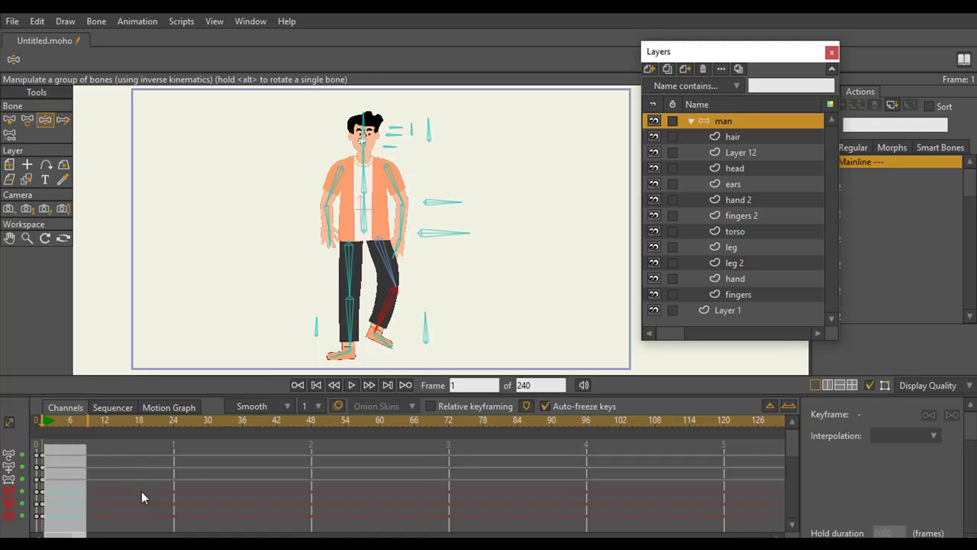
click(173, 421)
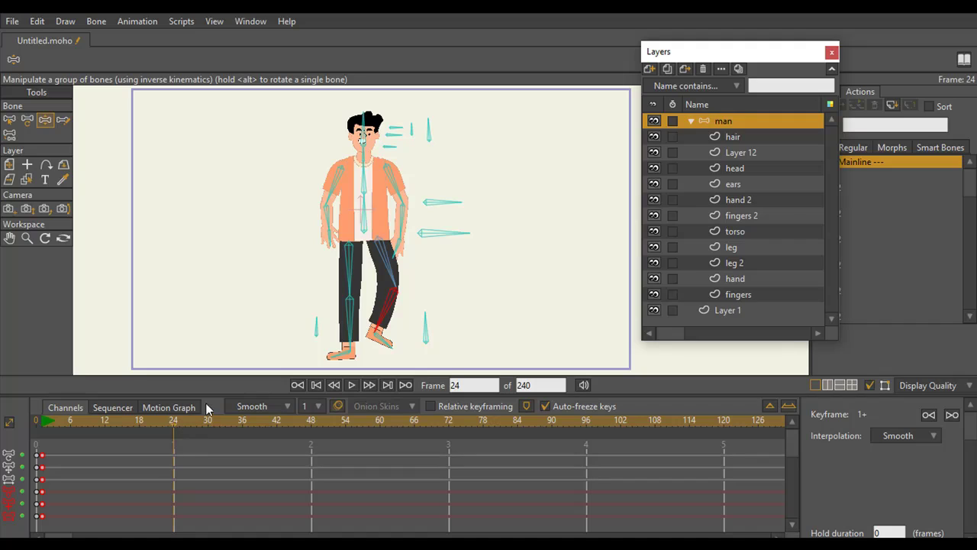
key(ctrl+v)
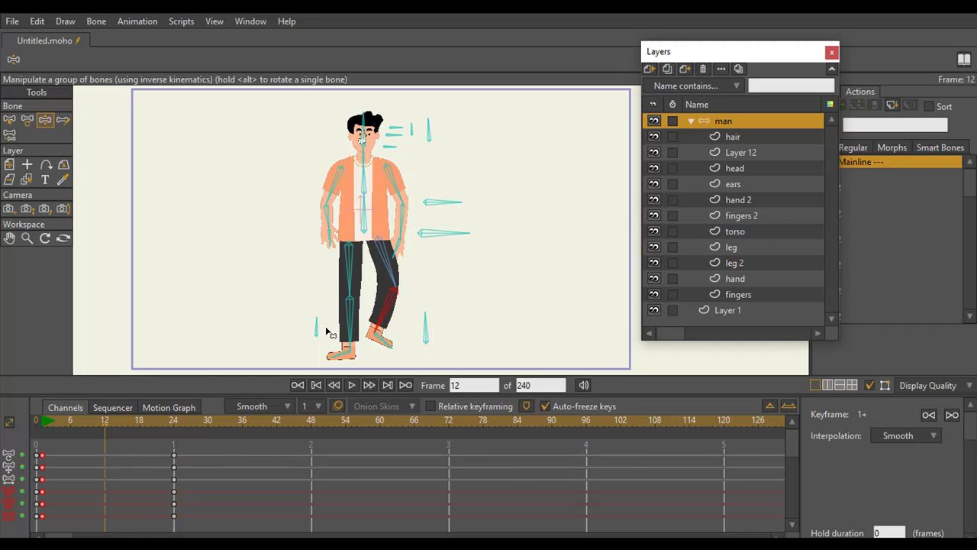
At frame 12, straighten the man's left leg and raise the right leg, shortening its shin to a scale of about 0.83.
key(t)
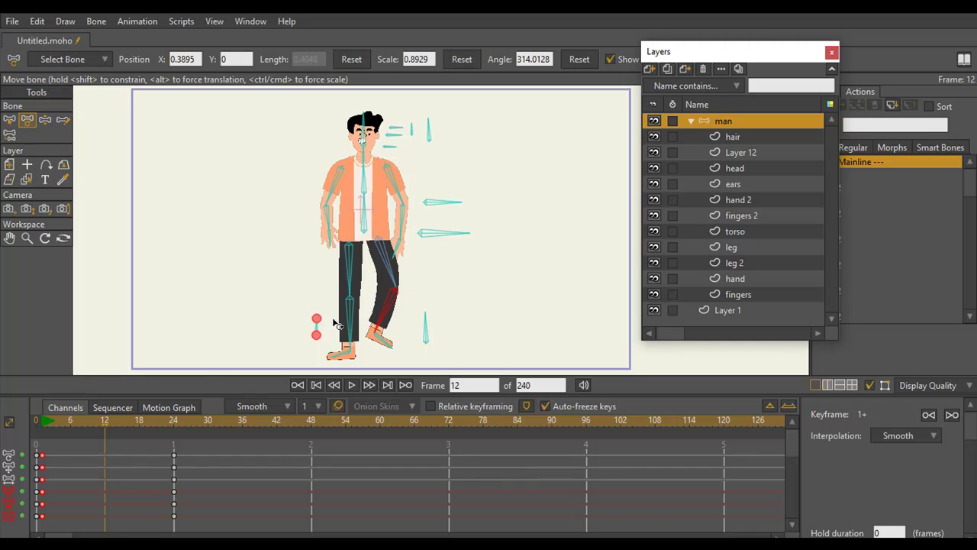
click(351, 349)
drag(350, 348, 362, 319)
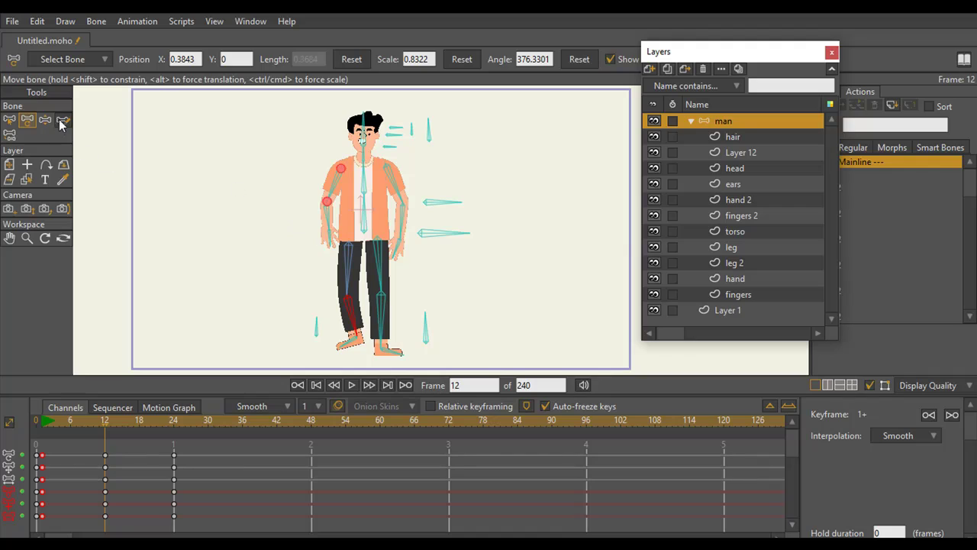
At frame 12, lengthen the man's right forearm to a scale of about 0.98 and the right upper arm to about 1.17.
click(45, 120)
key(t)
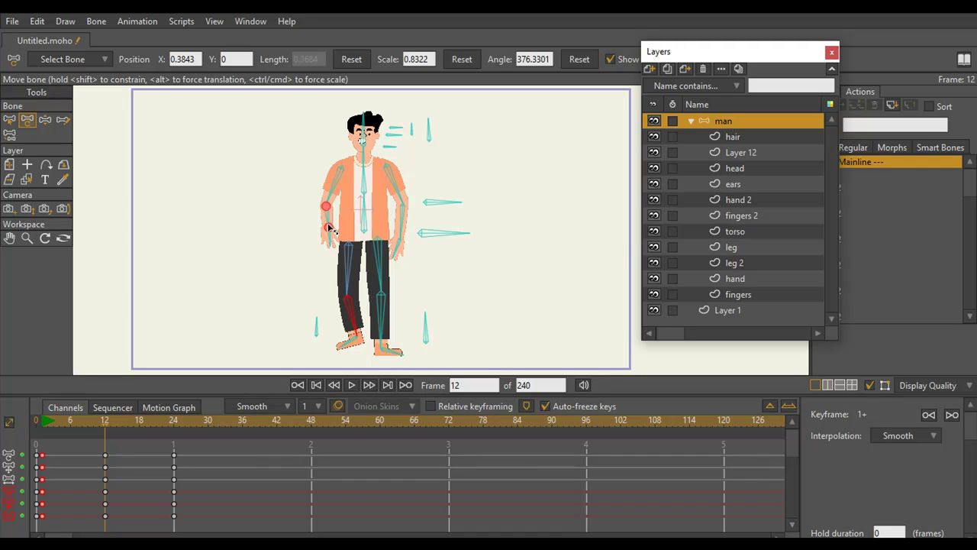
click(329, 225)
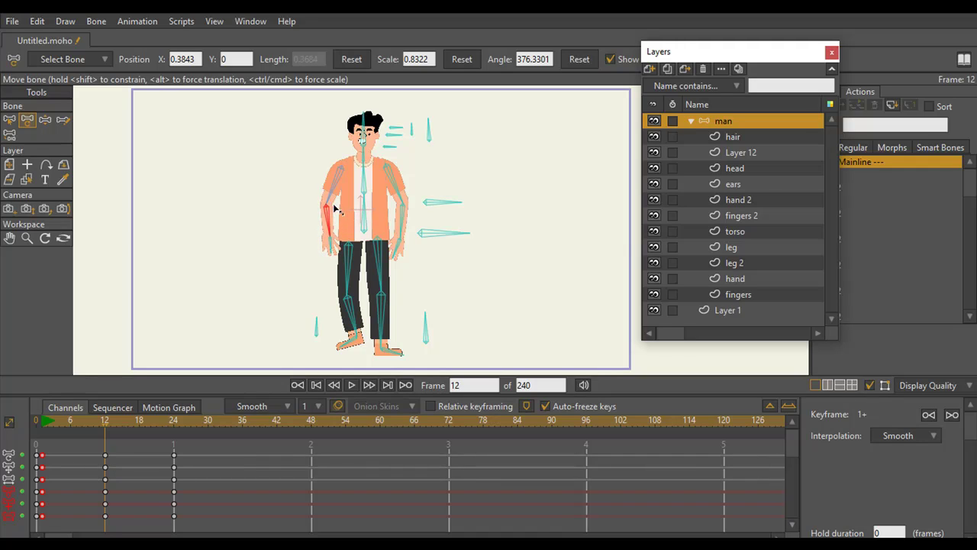
click(331, 207)
drag(328, 203, 340, 203)
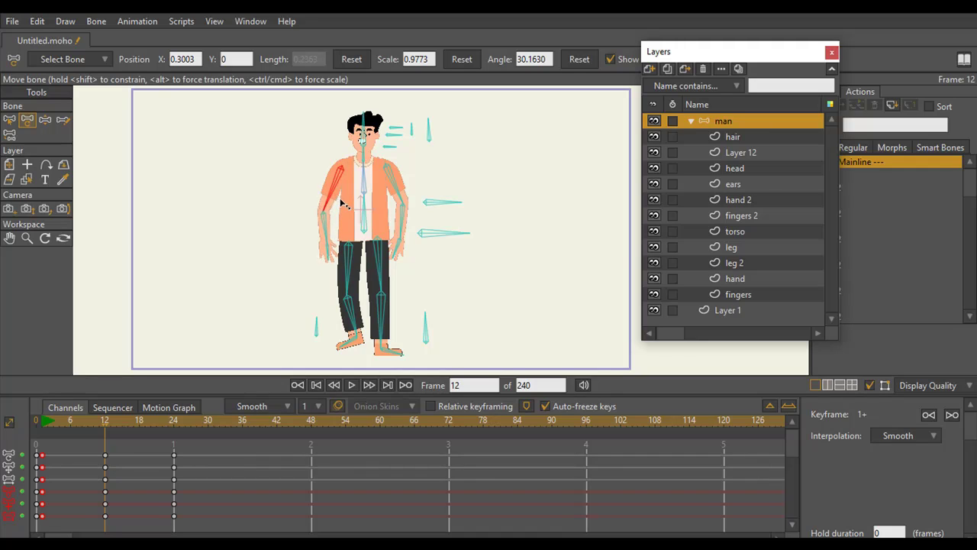
At frame 12, shorten the man's left forearm to a scale of about 0.83 and the left upper arm to about 0.91.
click(404, 232)
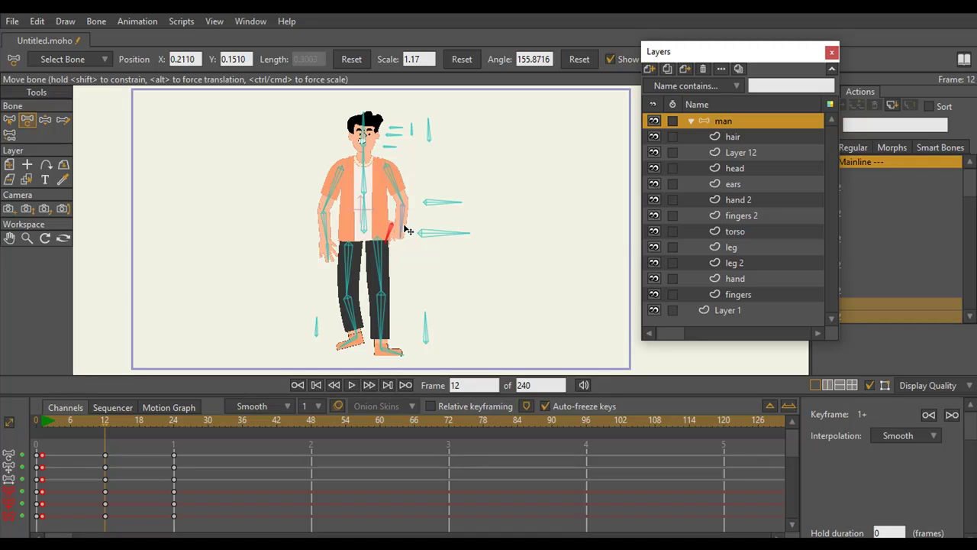
key(ctrl+z)
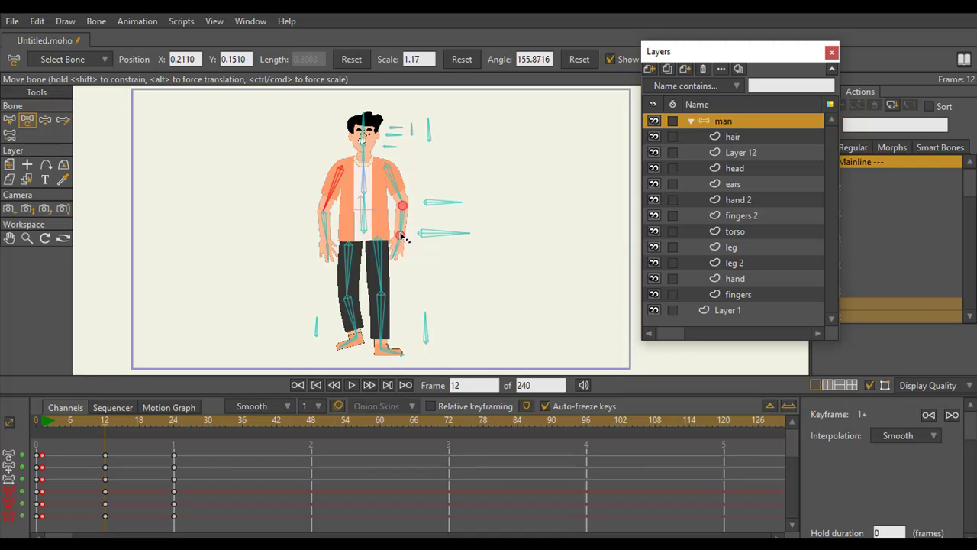
drag(401, 232, 373, 236)
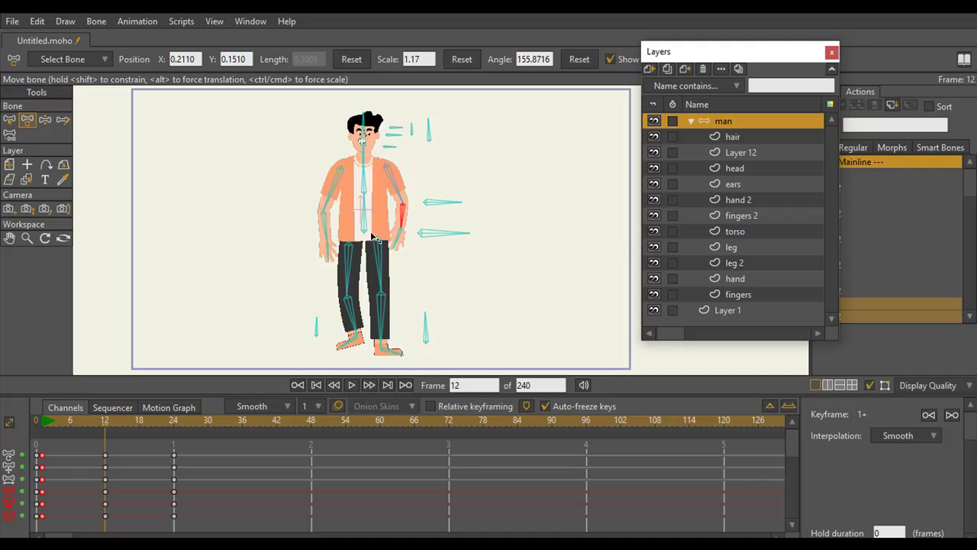
click(385, 197)
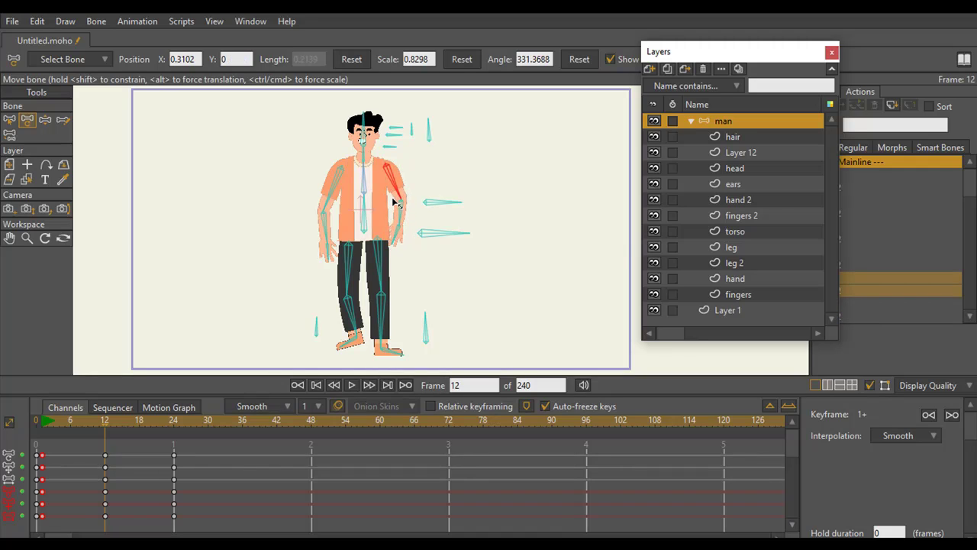
drag(404, 235, 397, 193)
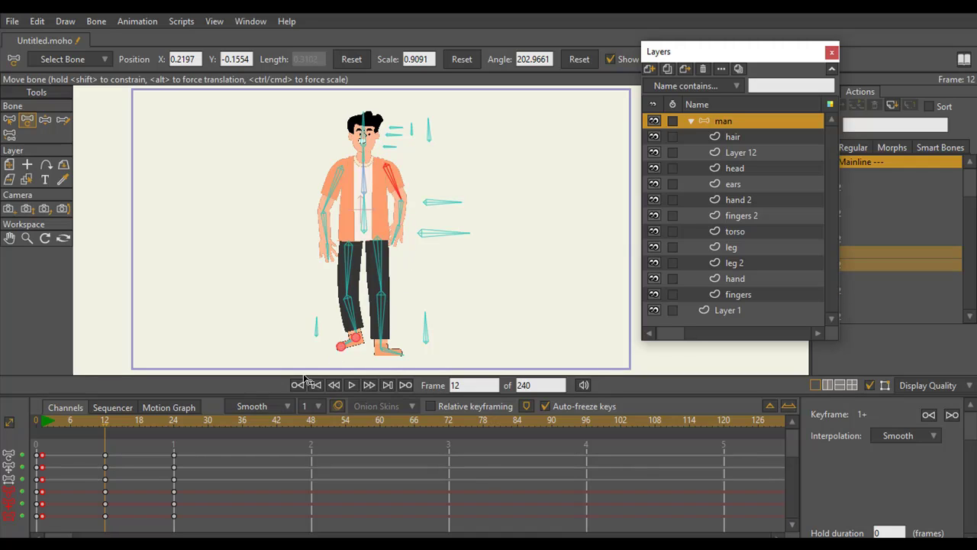
Scrub between frames 1, 12 and 24 to compare the walk poses, including the rest pose at frame 0.
click(43, 426)
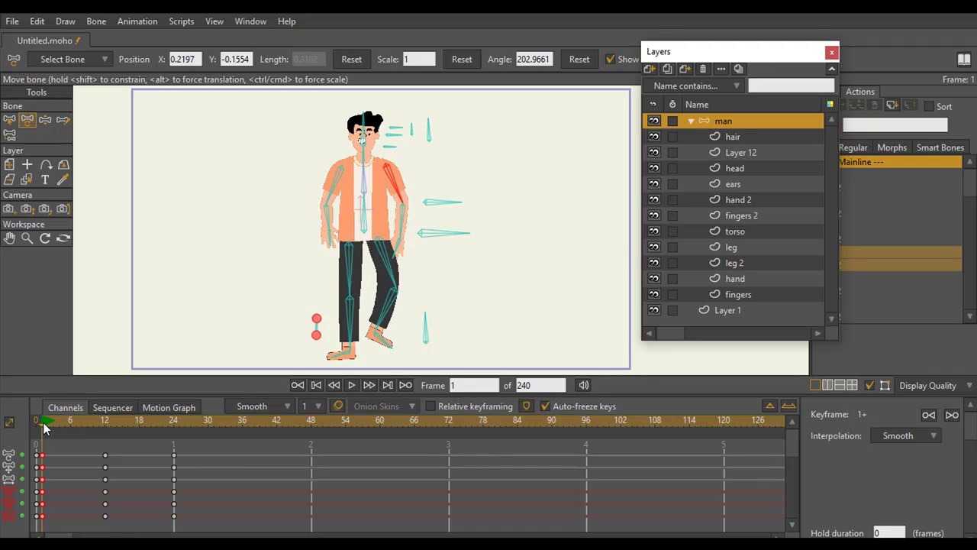
drag(44, 426, 182, 441)
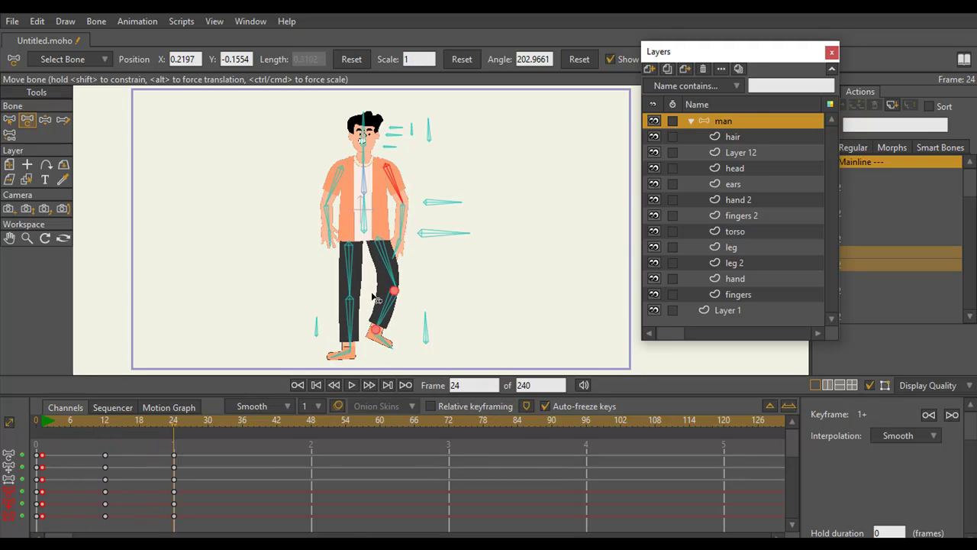
click(106, 422)
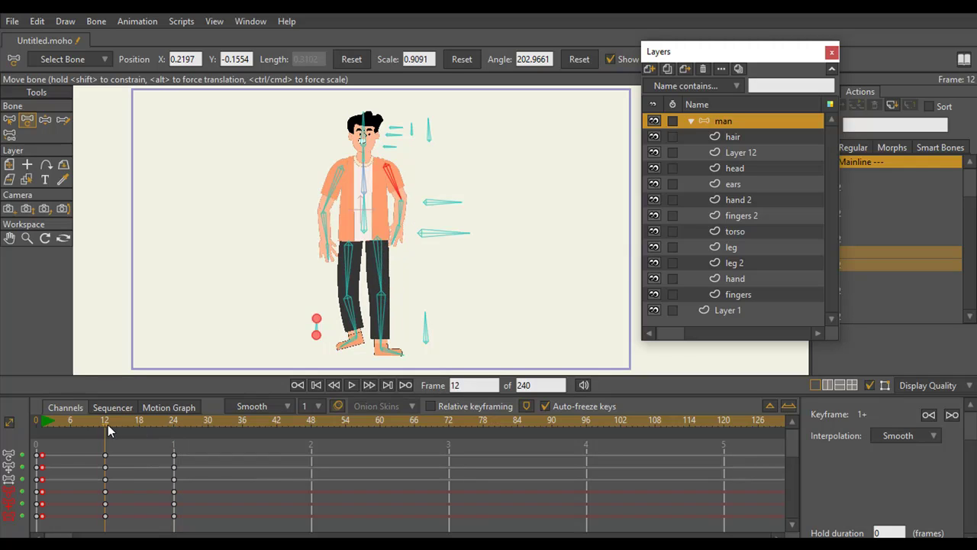
click(40, 420)
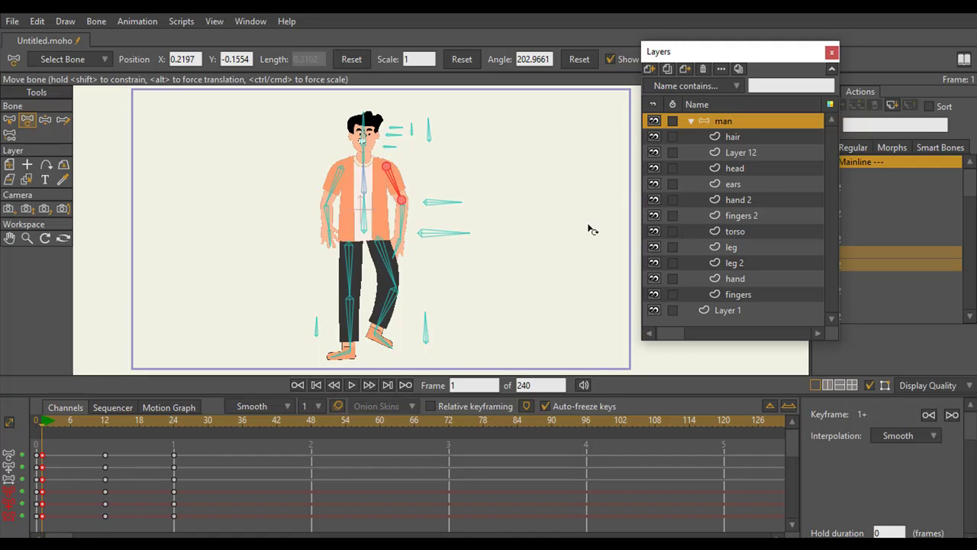
mouse_move(40, 436)
mouse_down()
mouse_move(56, 426)
mouse_move(140, 427)
mouse_move(179, 442)
mouse_move(41, 442)
mouse_up()
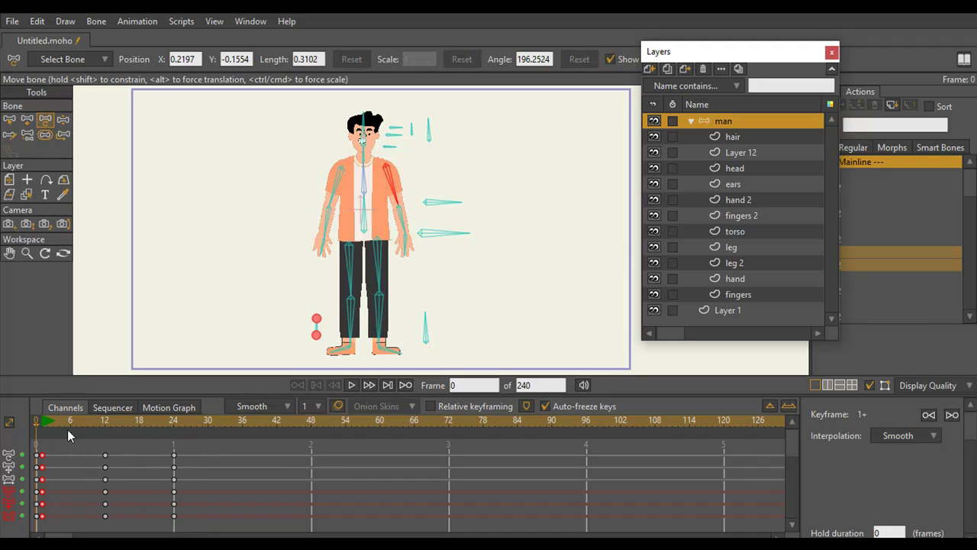
Pose in-between leg positions at frames 6 and 18, bending the man's right leg up and keeping the left straight at frame 18.
click(70, 420)
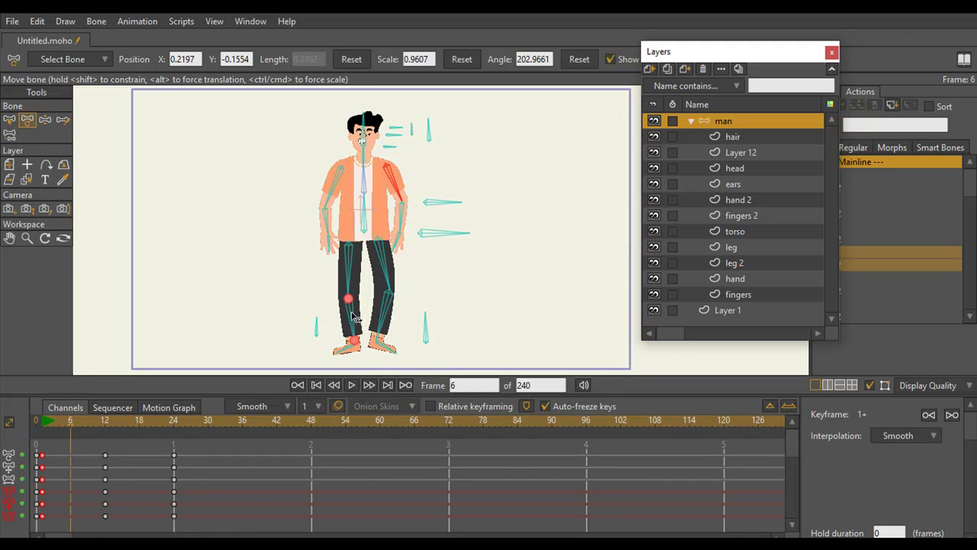
click(45, 120)
drag(394, 324, 378, 298)
drag(349, 330, 387, 345)
click(140, 432)
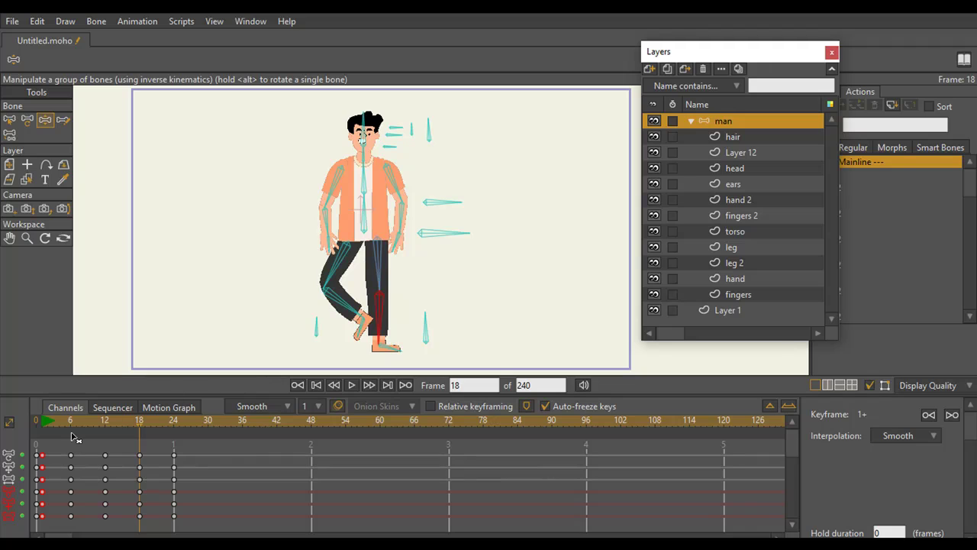
Scrub the timeline repeatedly from frame 1 past frame 24 to review the motion of the legs.
drag(43, 425, 206, 420)
drag(47, 425, 190, 429)
click(42, 425)
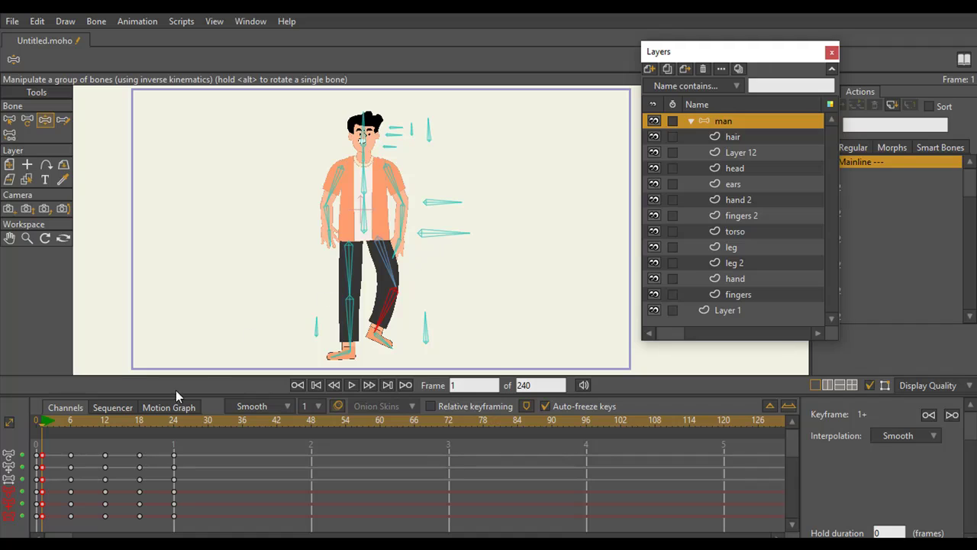
drag(61, 422, 174, 490)
At frame 12, move both upper arm bones inward at the shoulders, to Y about 0.136 and -0.130, and scrub through the cycle.
click(104, 420)
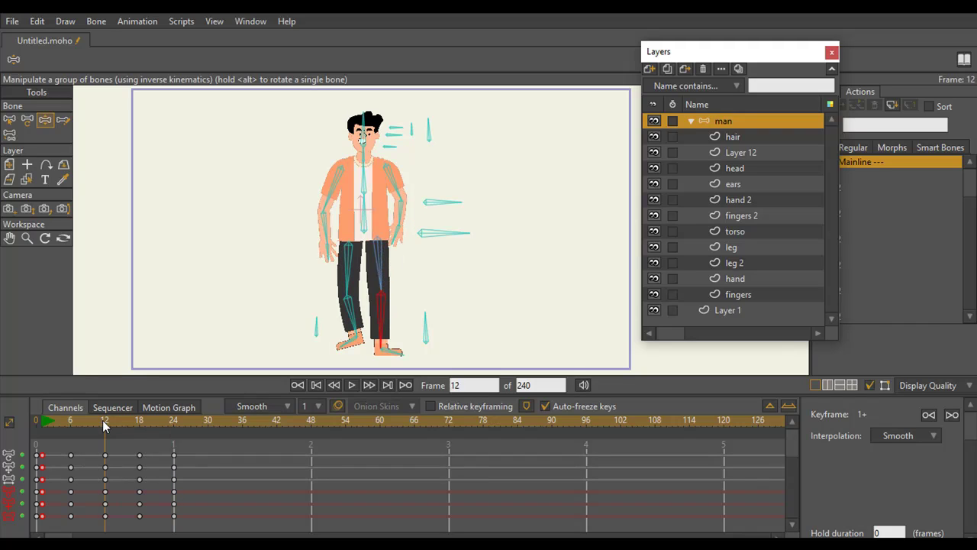
click(26, 120)
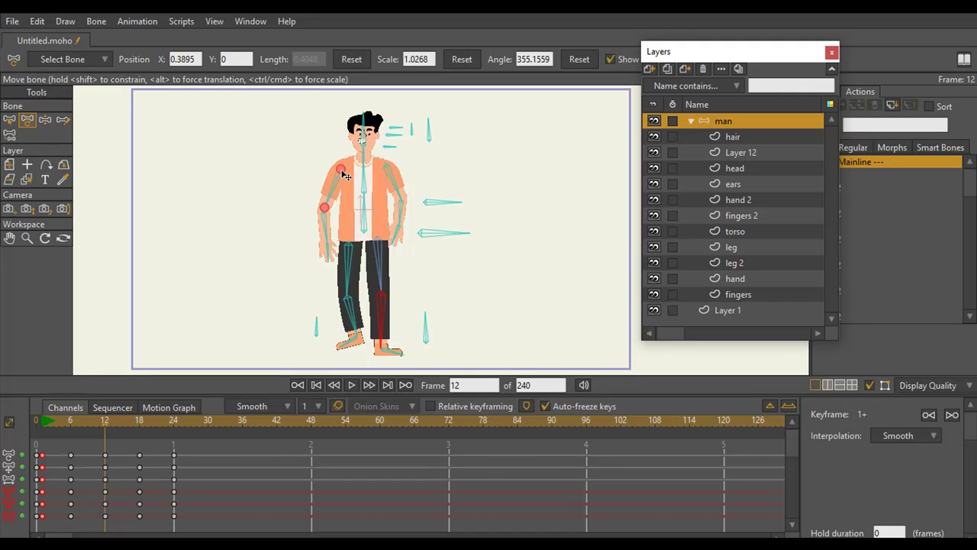
click(345, 175)
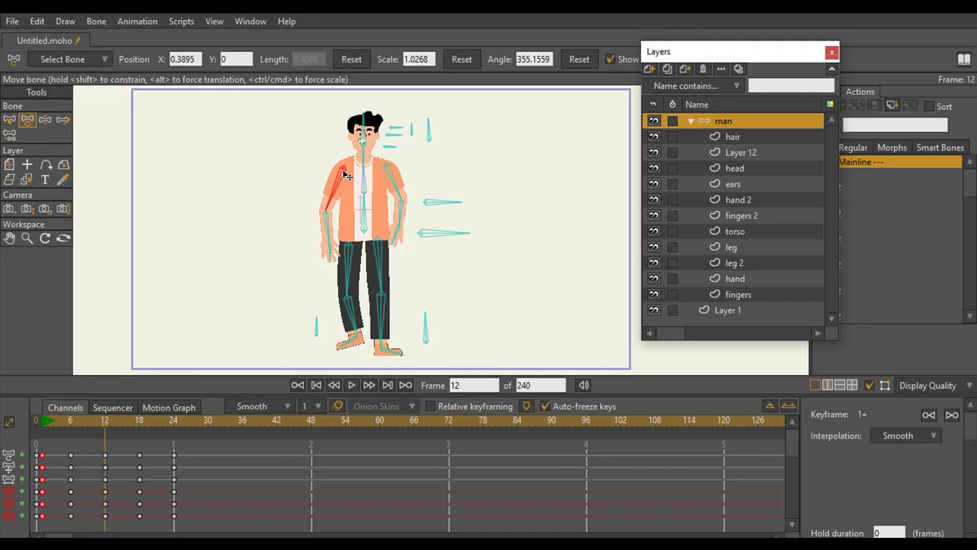
drag(344, 171, 343, 171)
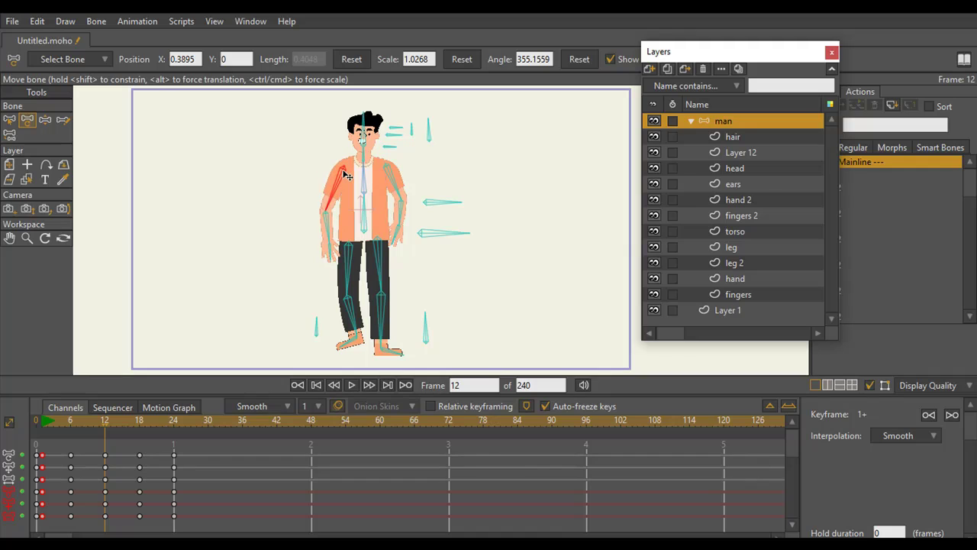
click(389, 173)
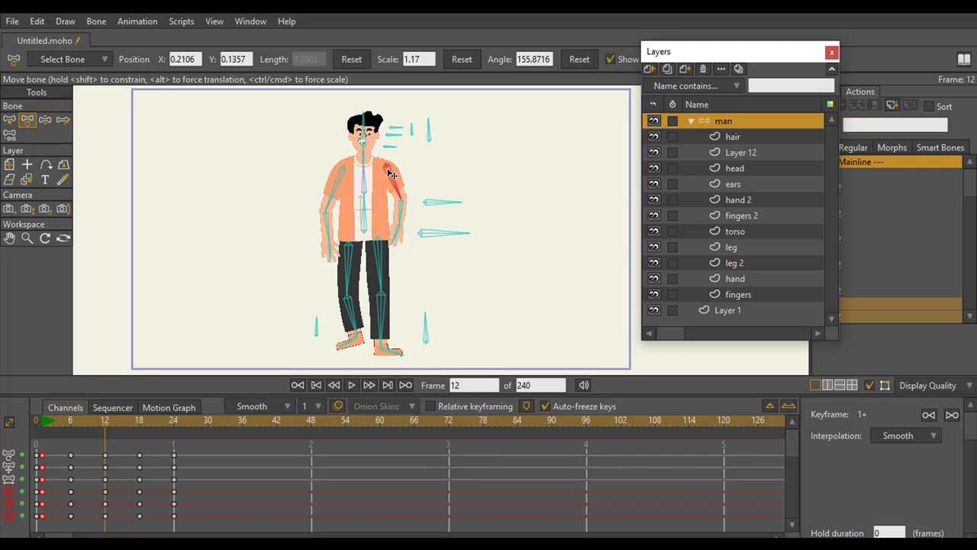
drag(390, 175, 397, 178)
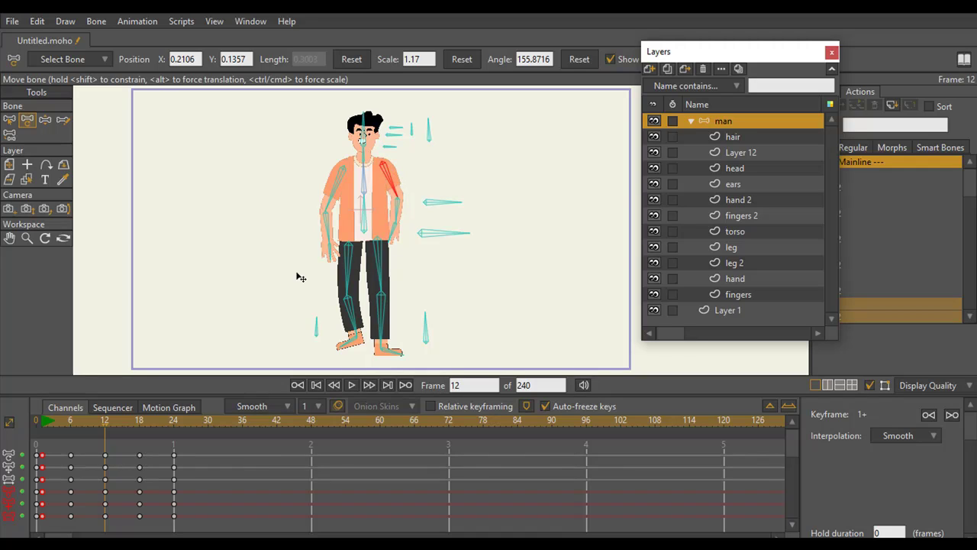
click(316, 327)
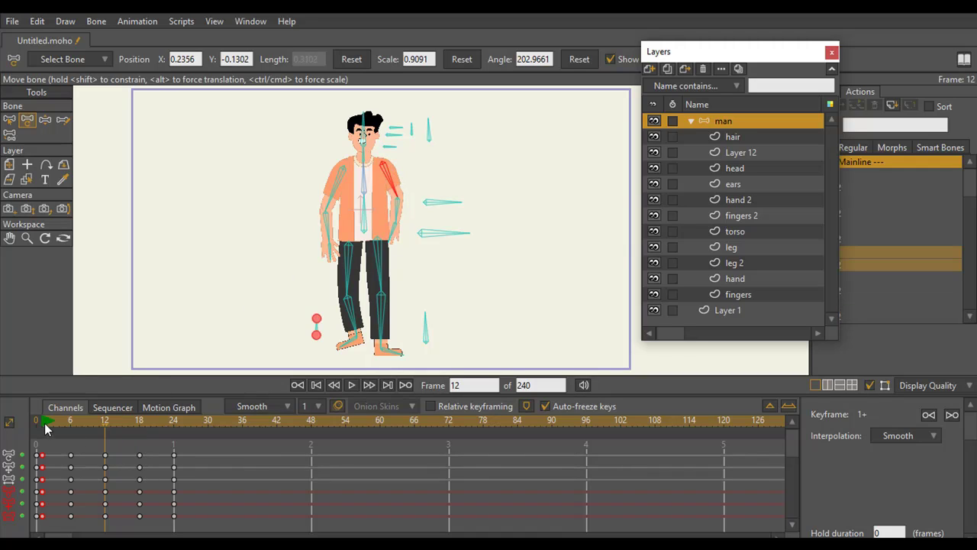
drag(44, 428, 183, 471)
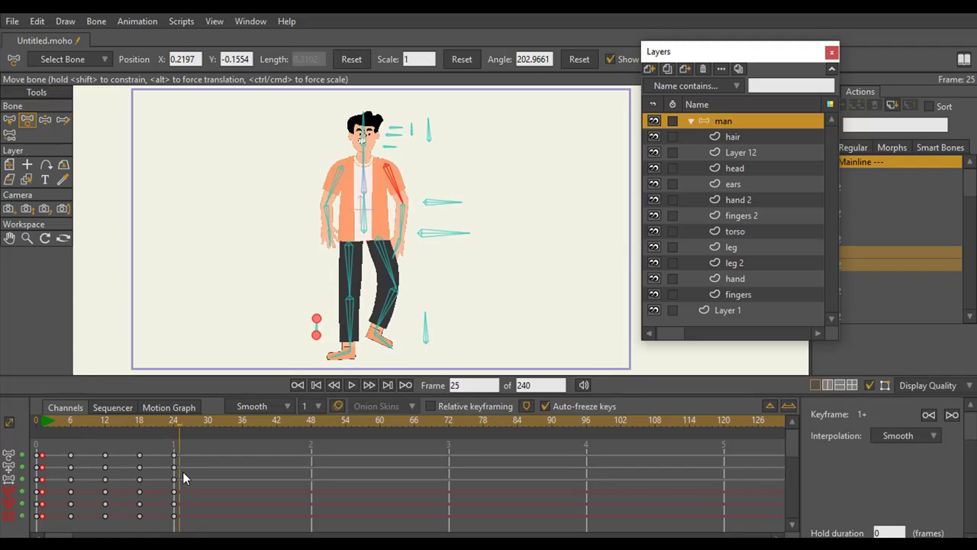
Rotate the upper horizontal control bone beside the torso with Manipulate Bones, tilting it downward at frame 6 and upward at frame 18.
click(45, 120)
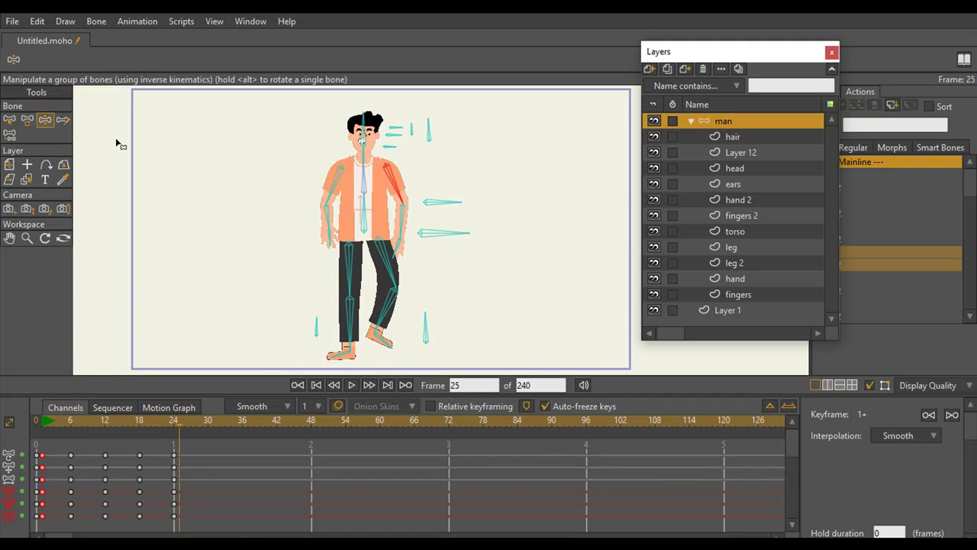
mouse_move(453, 210)
mouse_down()
mouse_move(447, 186)
mouse_move(451, 229)
mouse_move(458, 192)
mouse_move(465, 242)
mouse_move(447, 170)
mouse_move(459, 258)
mouse_move(449, 173)
mouse_move(449, 201)
mouse_up()
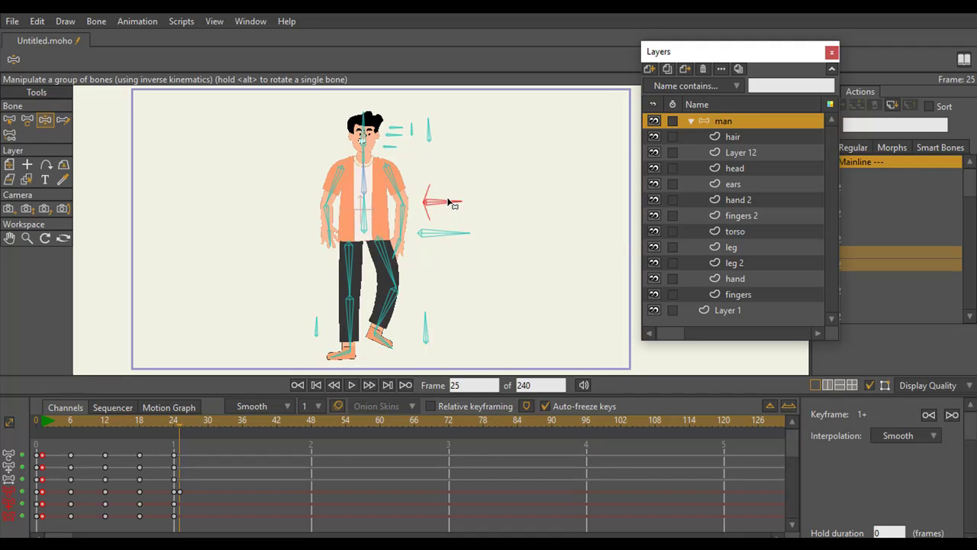
key(ctrl+z)
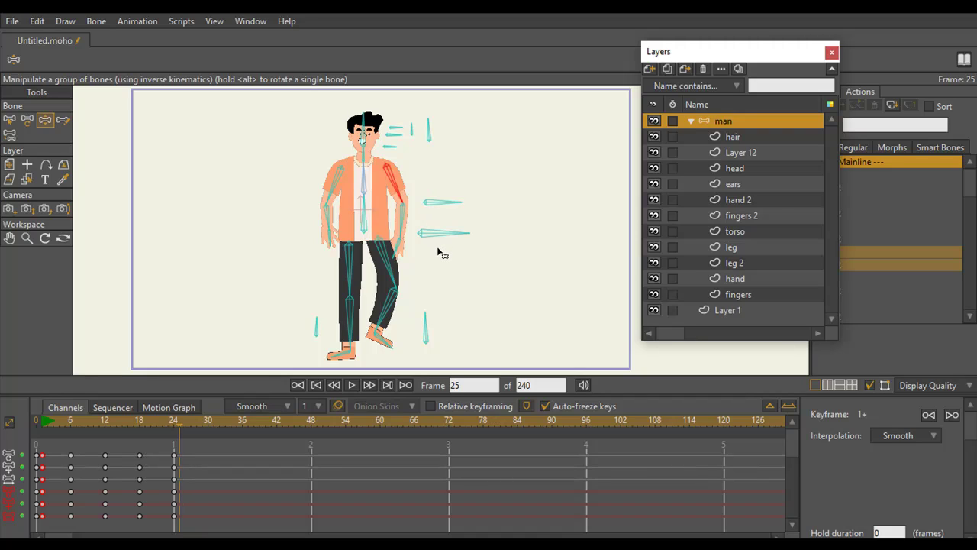
drag(125, 421, 104, 425)
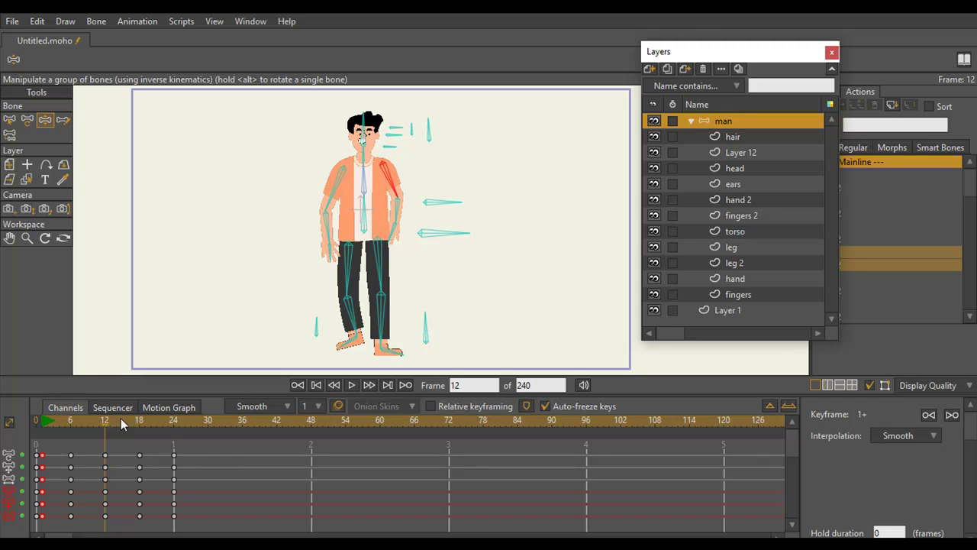
mouse_move(73, 424)
mouse_down()
mouse_move(43, 425)
mouse_move(72, 425)
mouse_up()
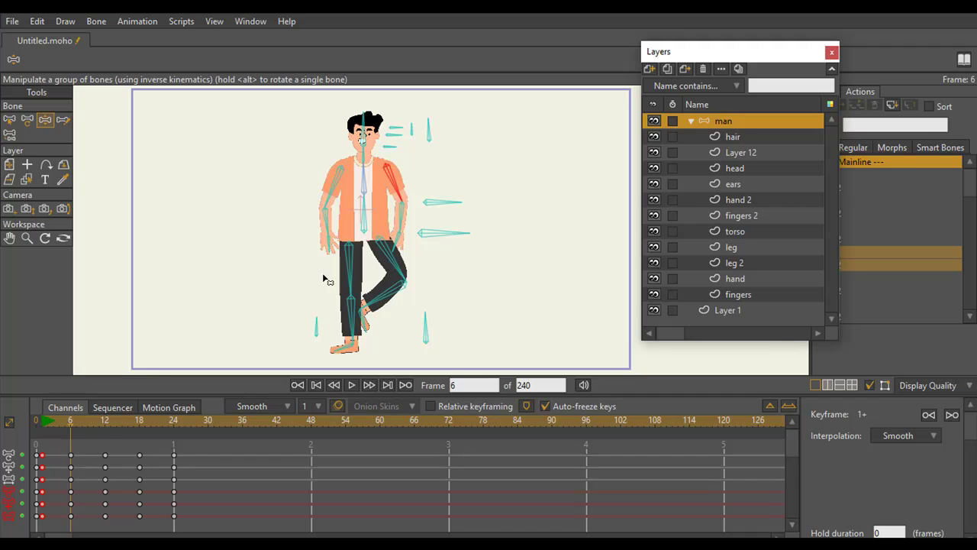
drag(456, 204, 450, 223)
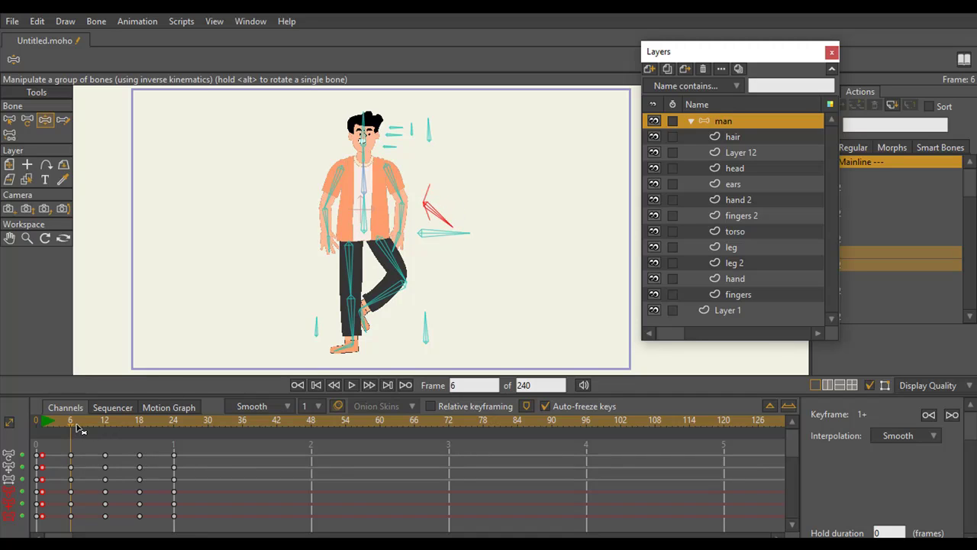
drag(77, 426, 140, 430)
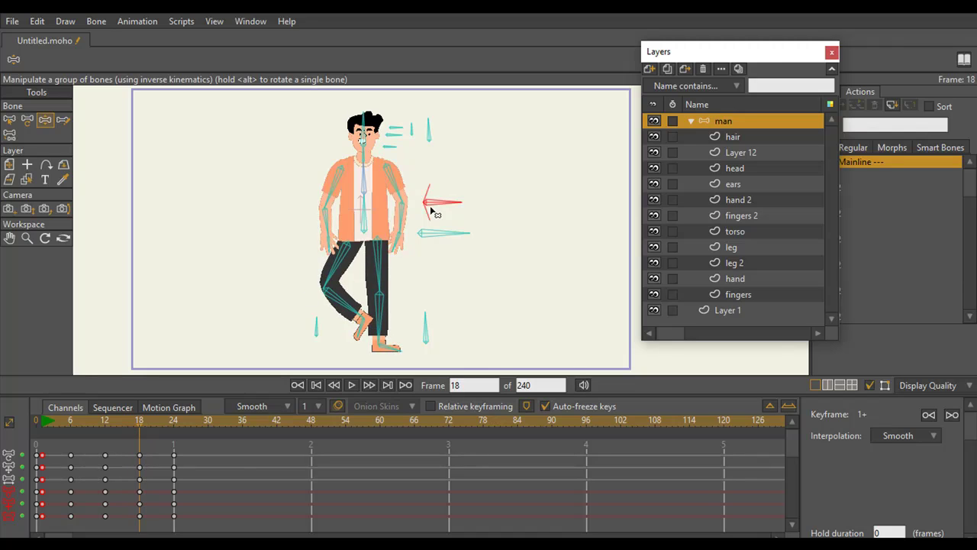
drag(431, 210, 437, 167)
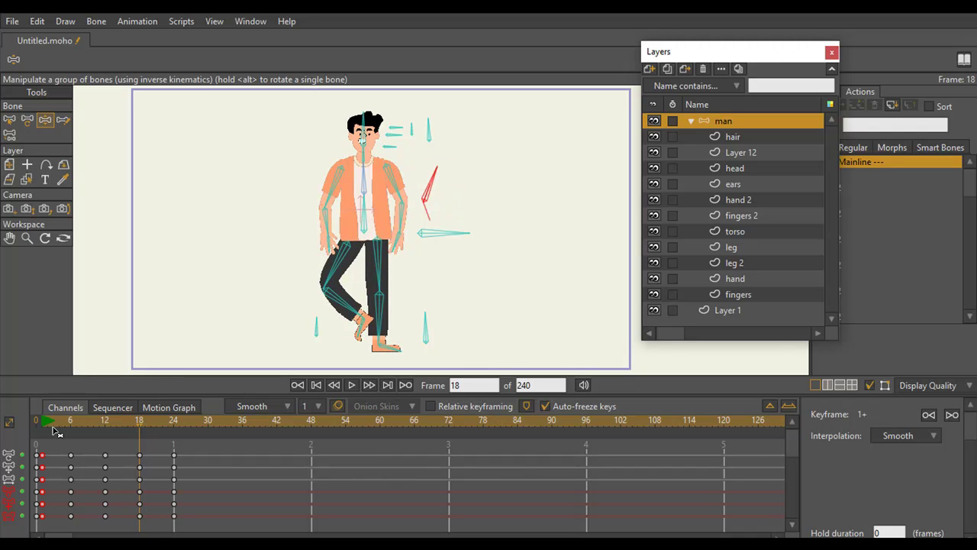
Set all frame 24 keyframes to Cycle interpolation with an absolute return to frame 1, and play back the looped walk.
mouse_move(53, 429)
mouse_down()
mouse_move(97, 412)
mouse_move(215, 412)
mouse_move(60, 440)
mouse_up()
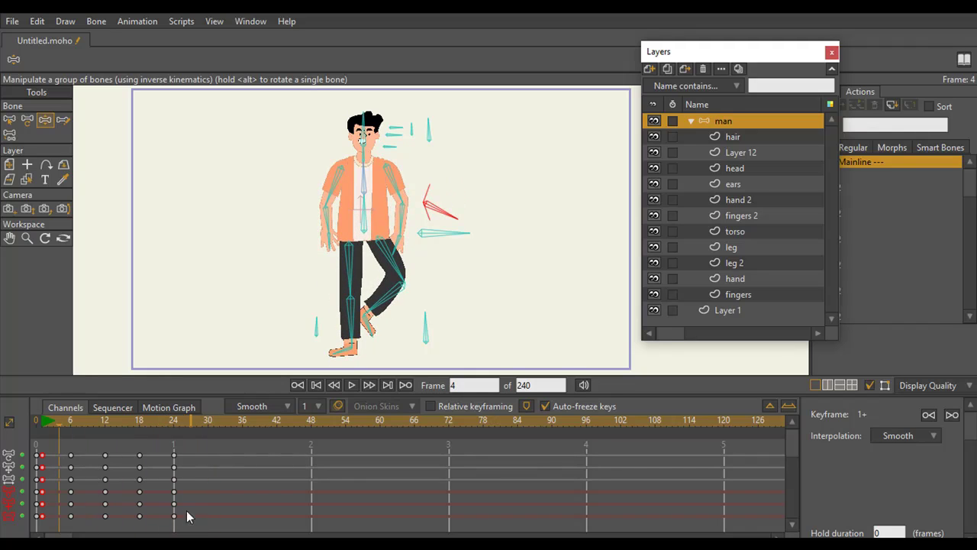
drag(188, 517, 252, 437)
click(900, 436)
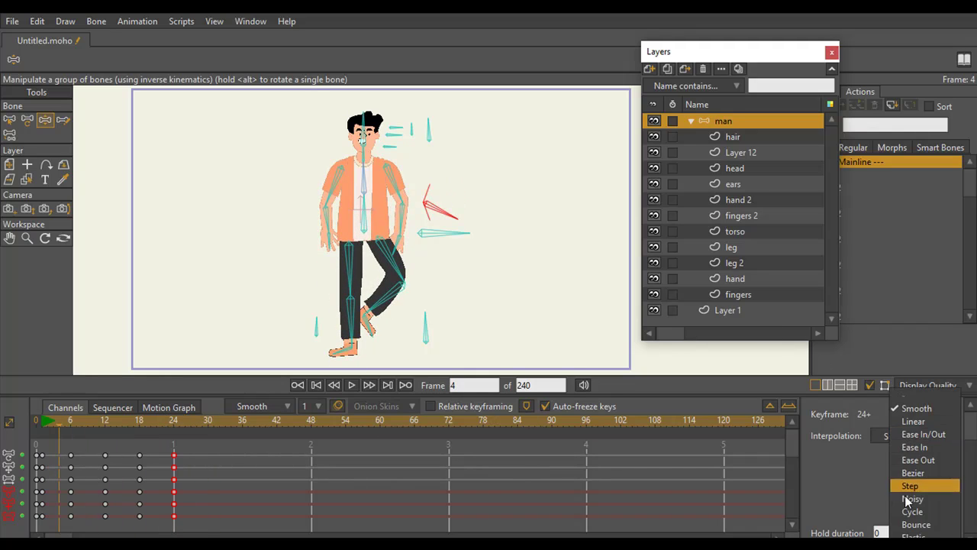
click(907, 511)
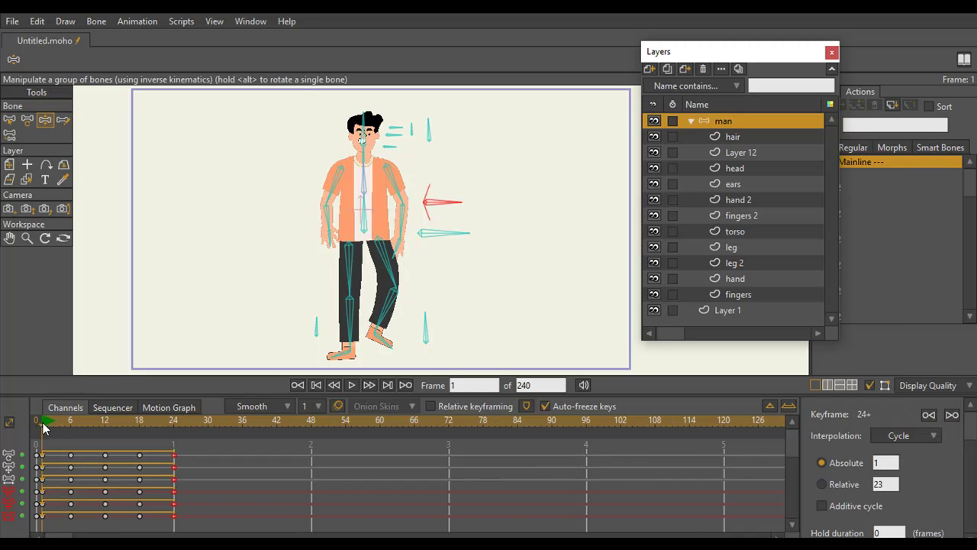
click(351, 384)
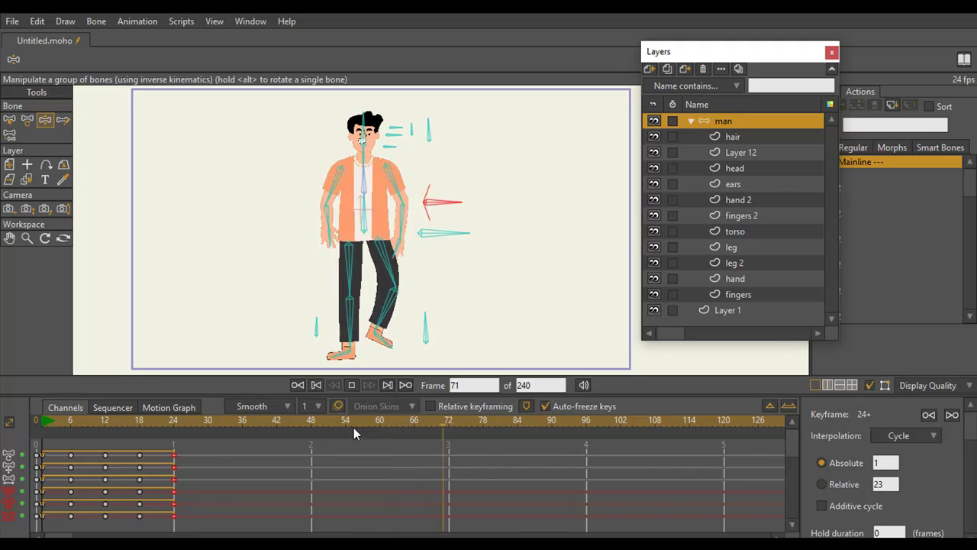
click(353, 386)
click(44, 420)
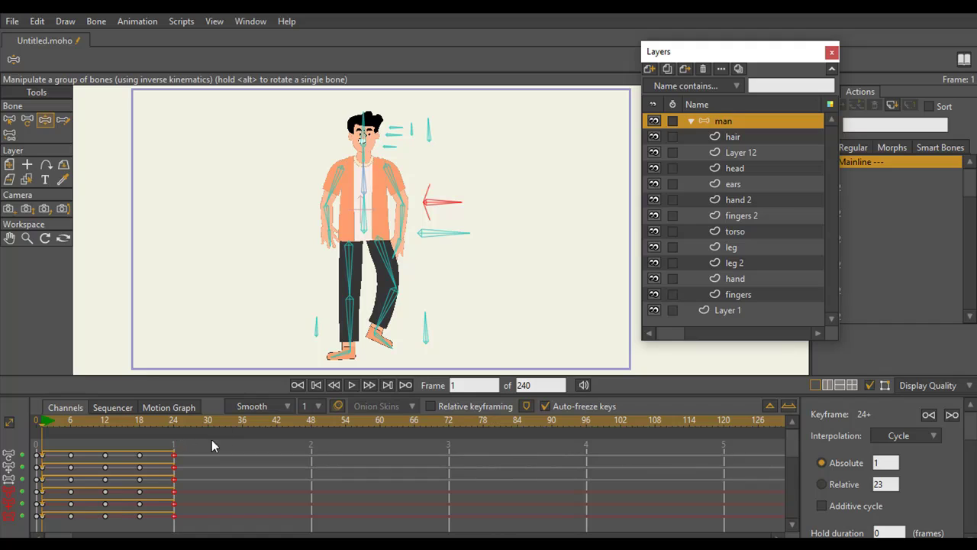
At frame 0, enable animated layer order in the man layer's depth sort settings and apply it.
click(37, 425)
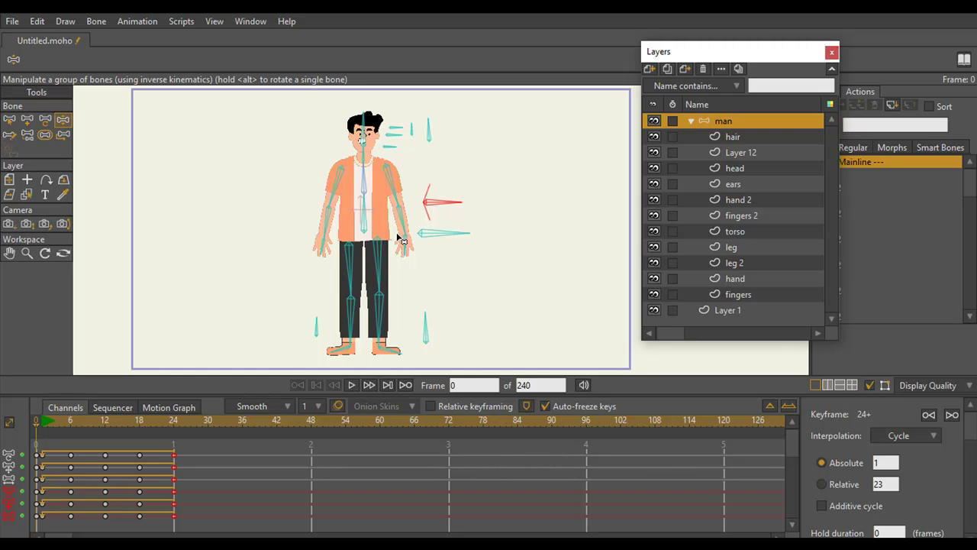
click(705, 126)
double_click(705, 120)
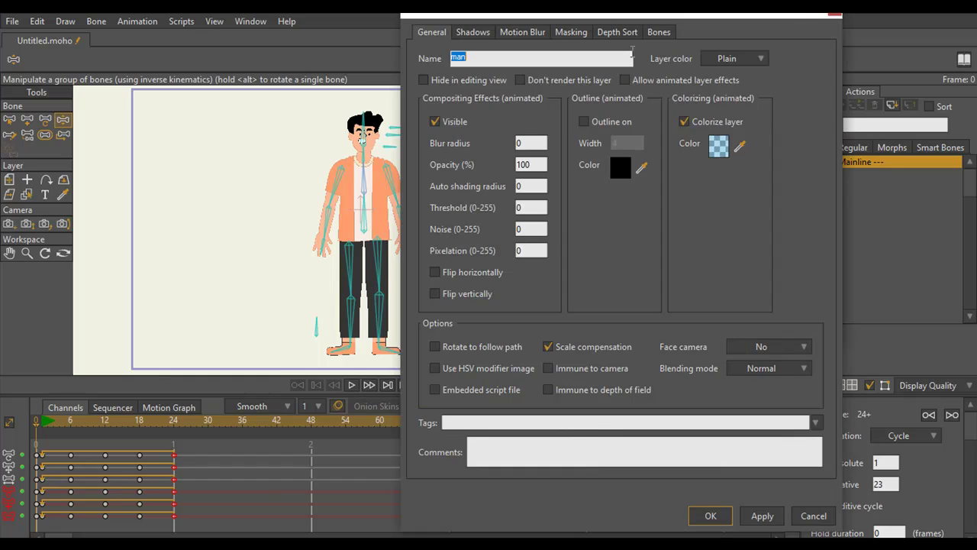
click(617, 32)
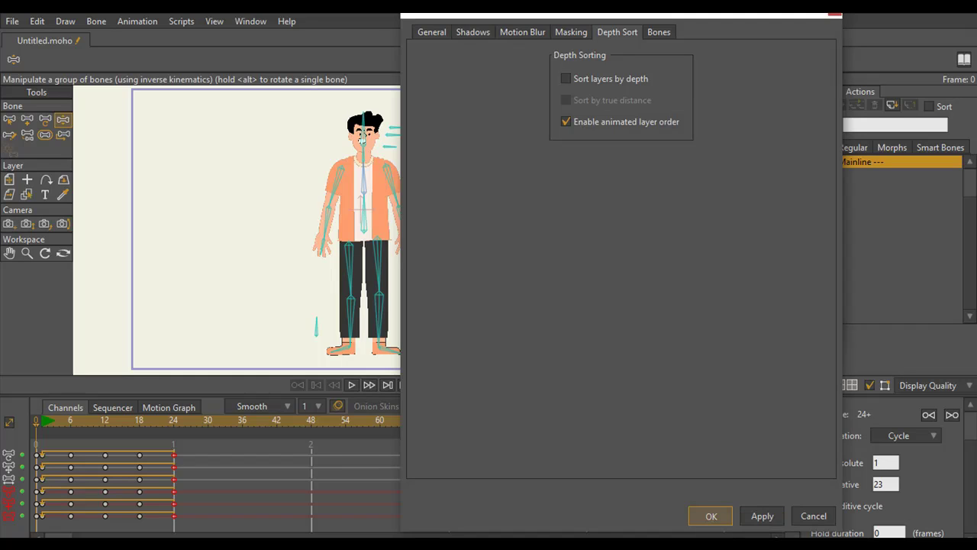
click(710, 516)
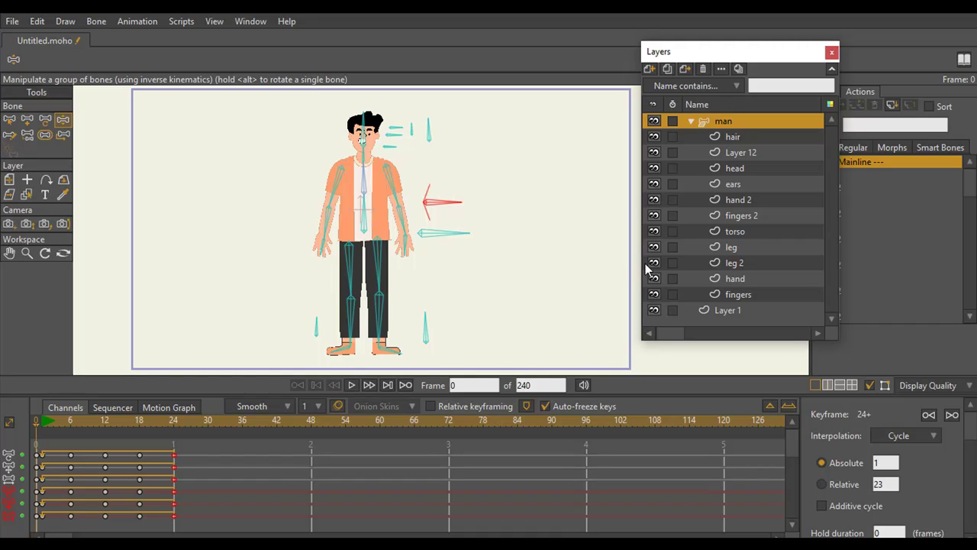
Compare the man's poses at frames 0, 1 and 6, examining the torso and arms up close.
click(43, 426)
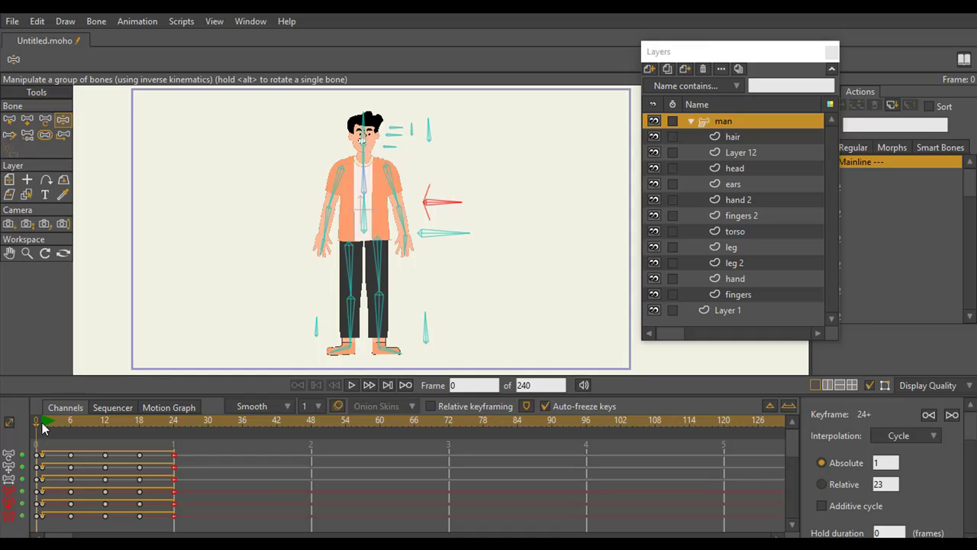
drag(42, 428, 40, 426)
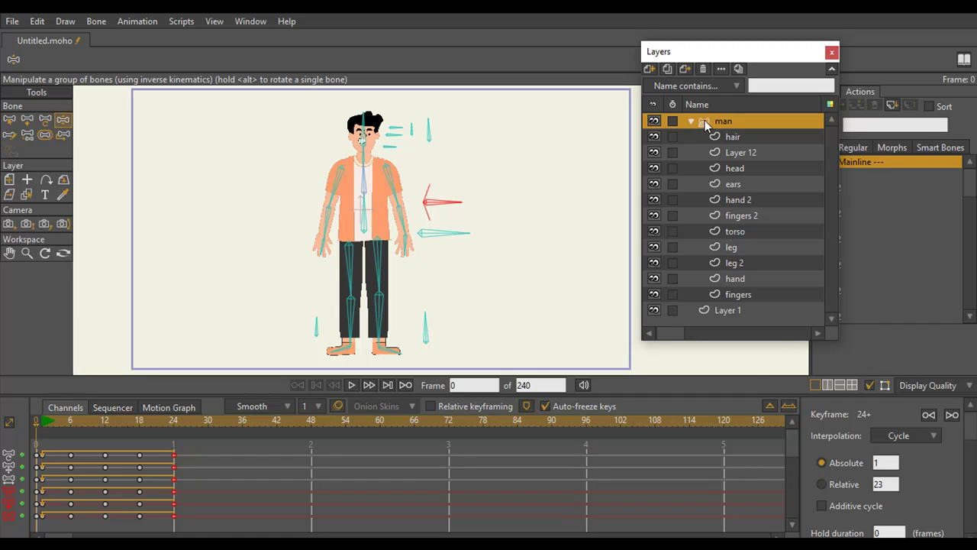
click(43, 426)
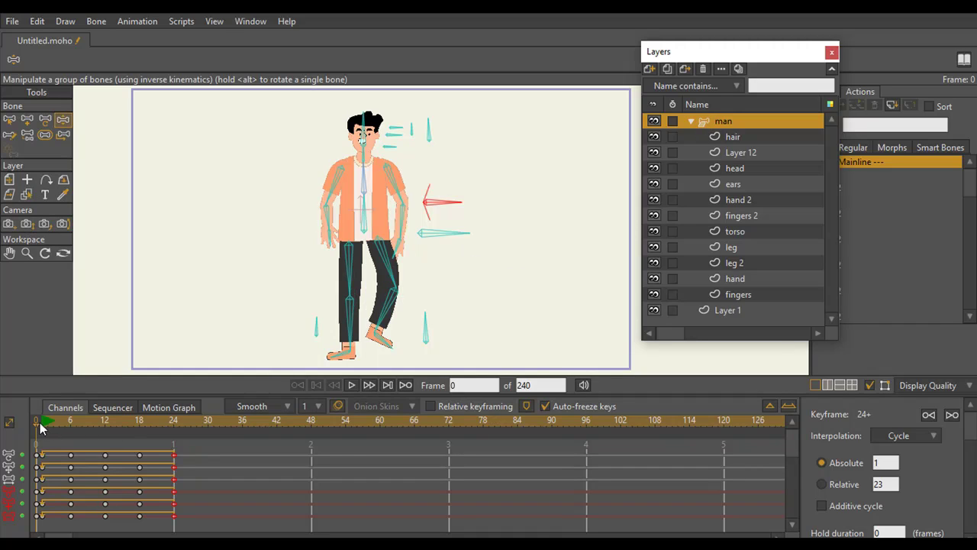
drag(45, 426, 71, 431)
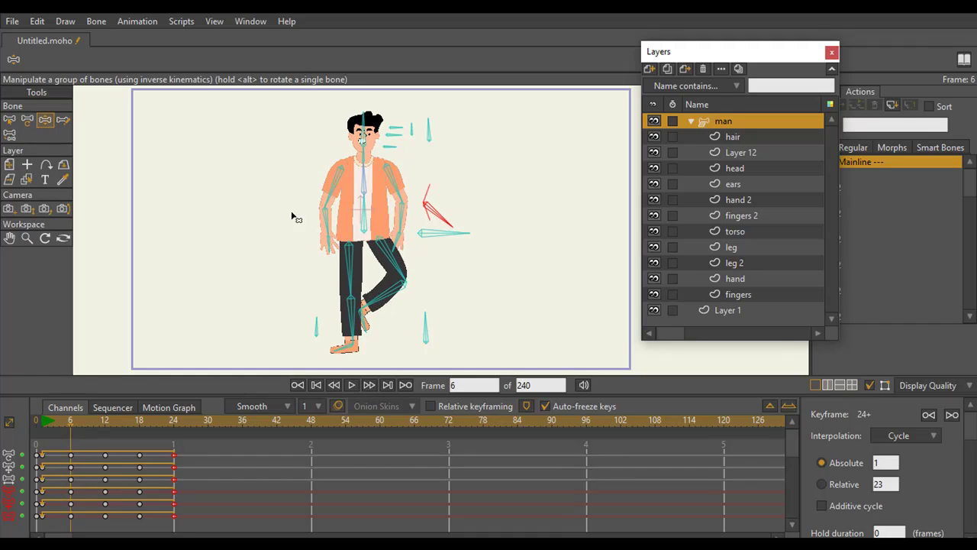
click(27, 237)
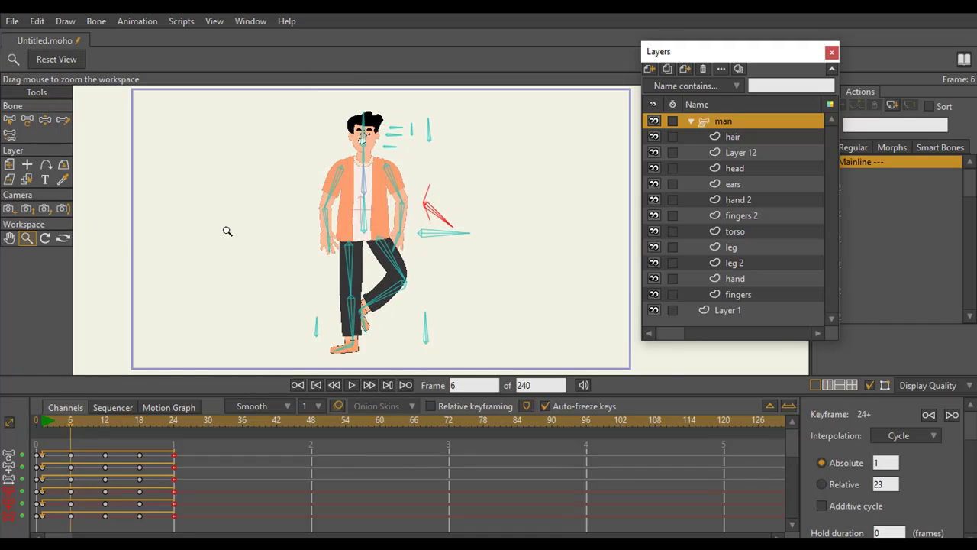
drag(227, 229, 394, 192)
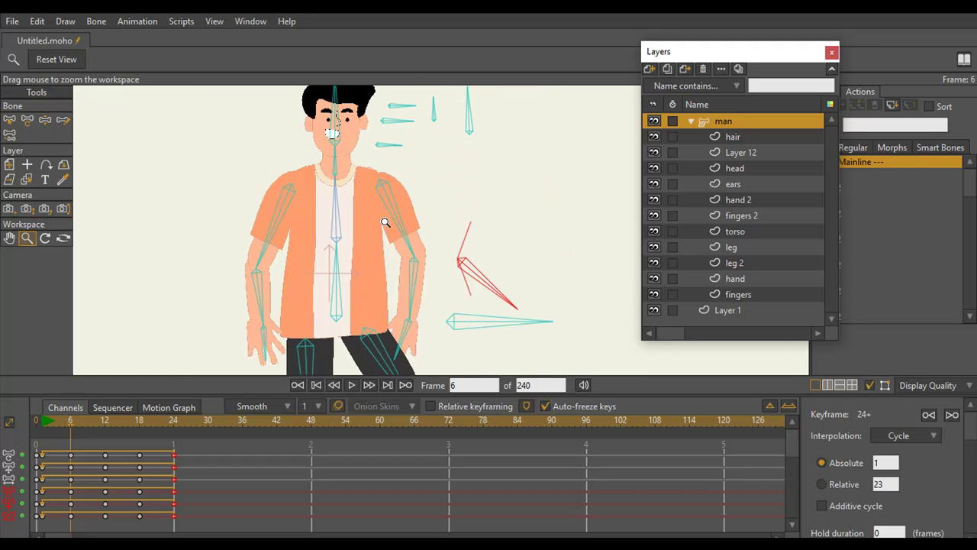
At frame 18, move the hand 2 and fingers 2 layers below leg 2, and the hand and fingers layers above torso.
drag(93, 425, 144, 425)
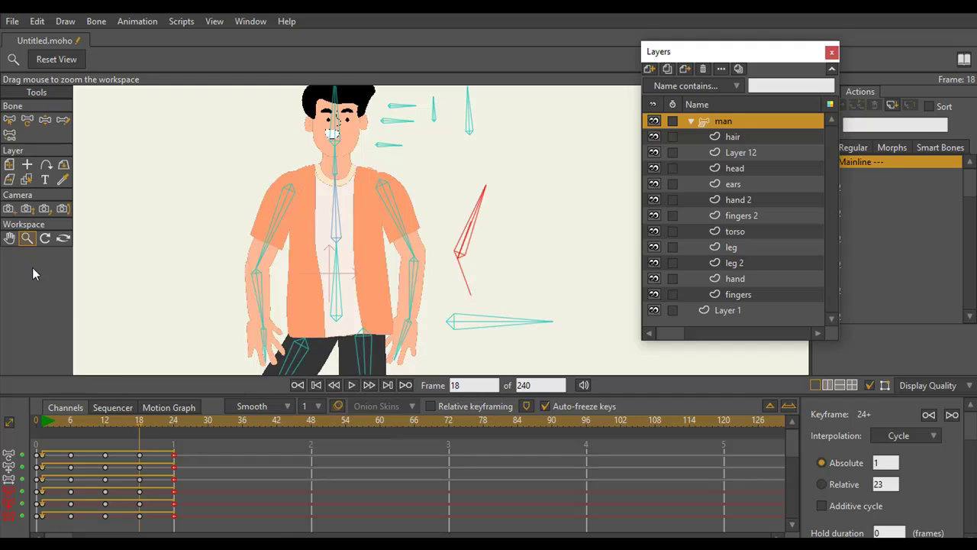
drag(329, 254, 359, 192)
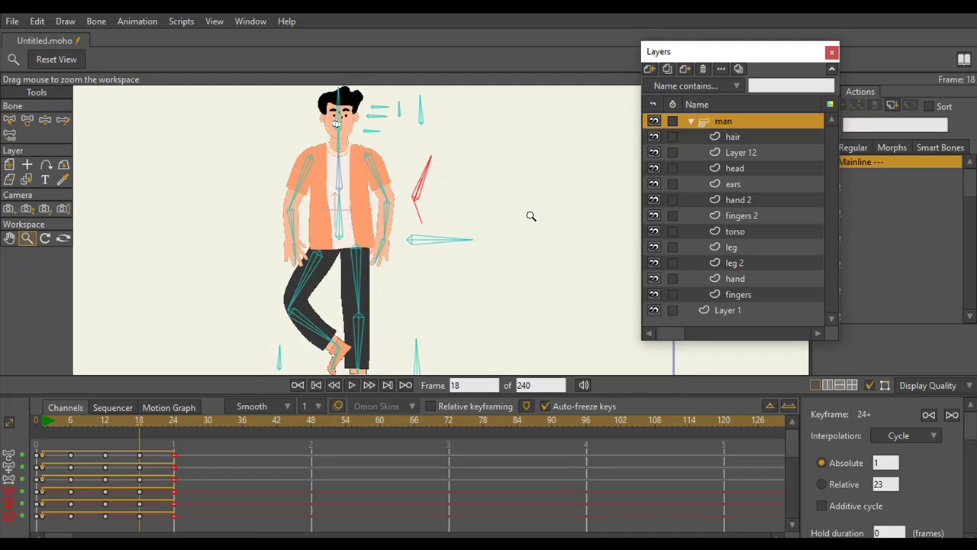
click(742, 168)
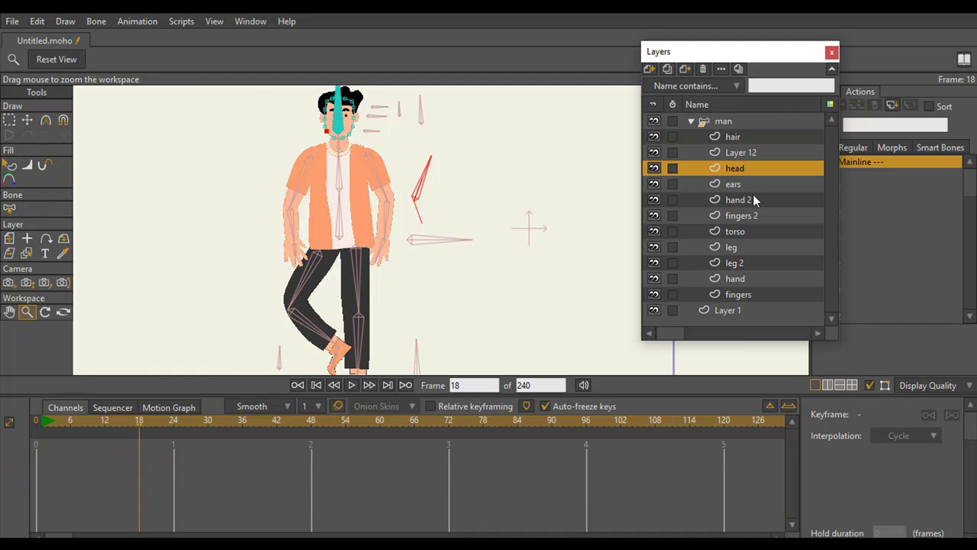
click(752, 200)
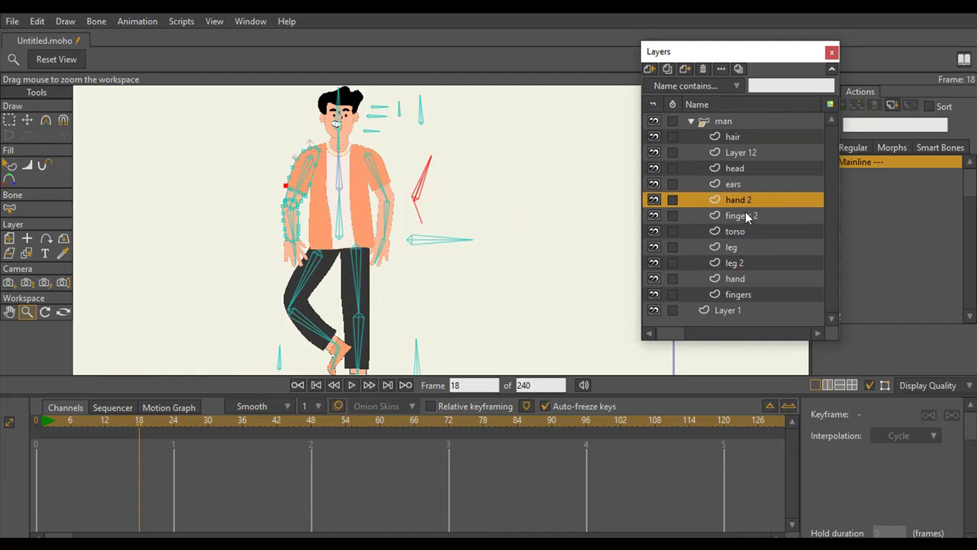
ctrl+click(750, 214)
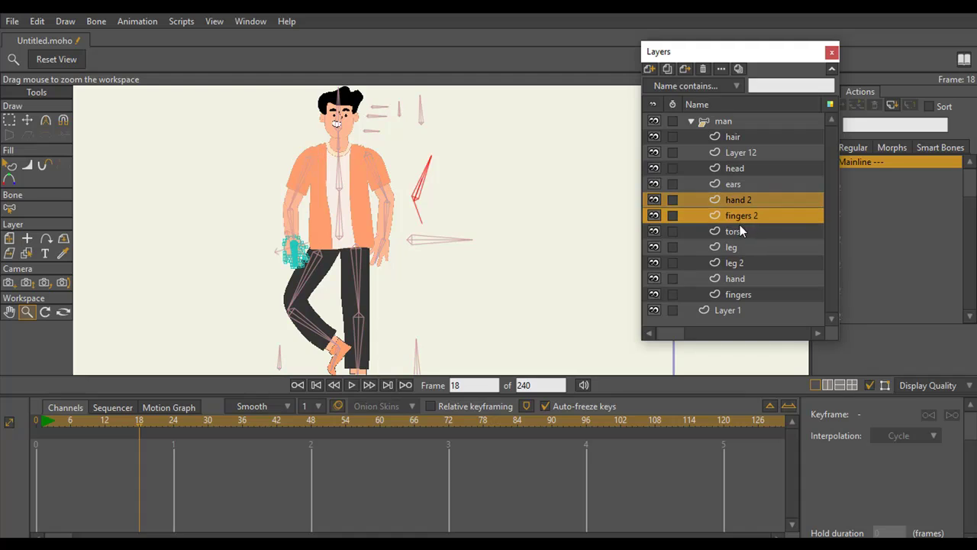
drag(739, 219, 744, 280)
click(748, 279)
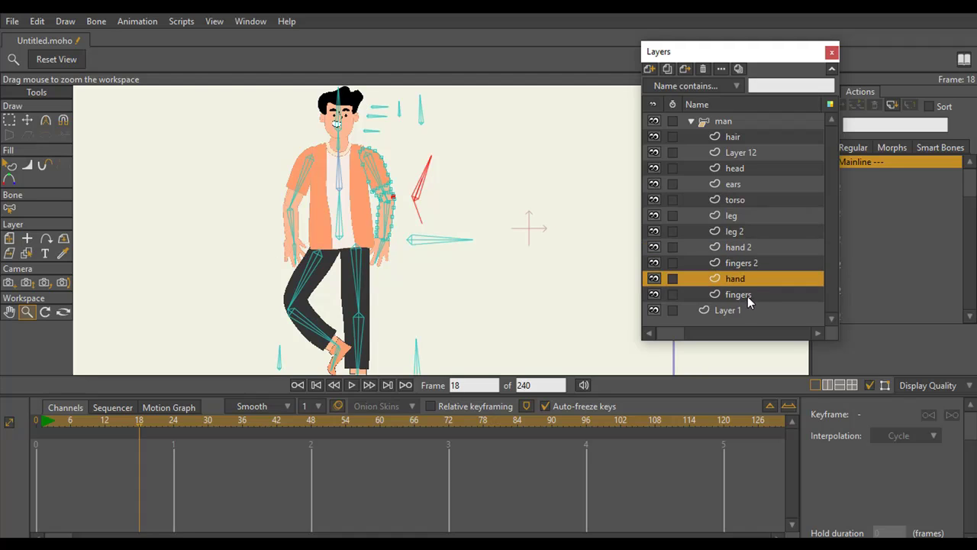
shift+click(746, 297)
drag(742, 271, 742, 195)
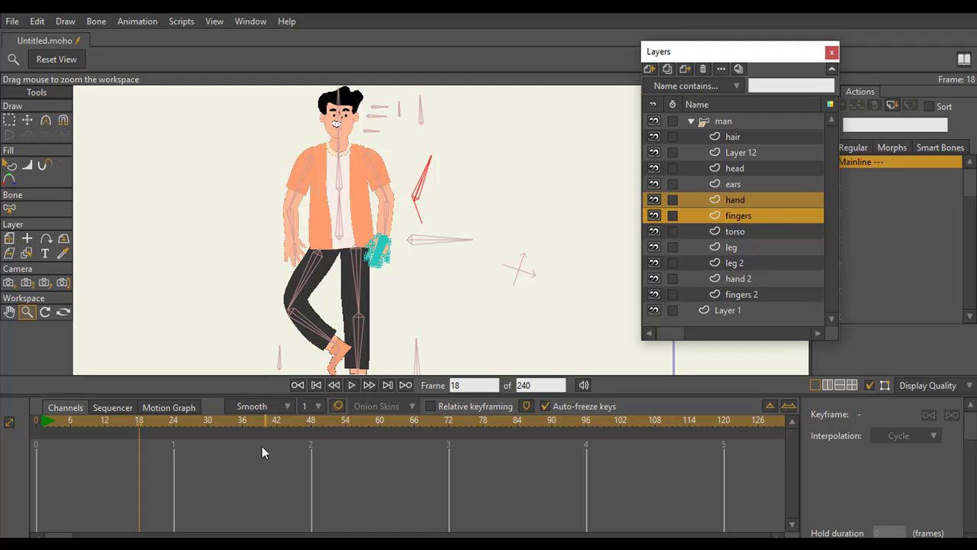
With the man layer selected, scrub from frame 1 to frame 95 to review the cycle and return to frame 0.
click(718, 124)
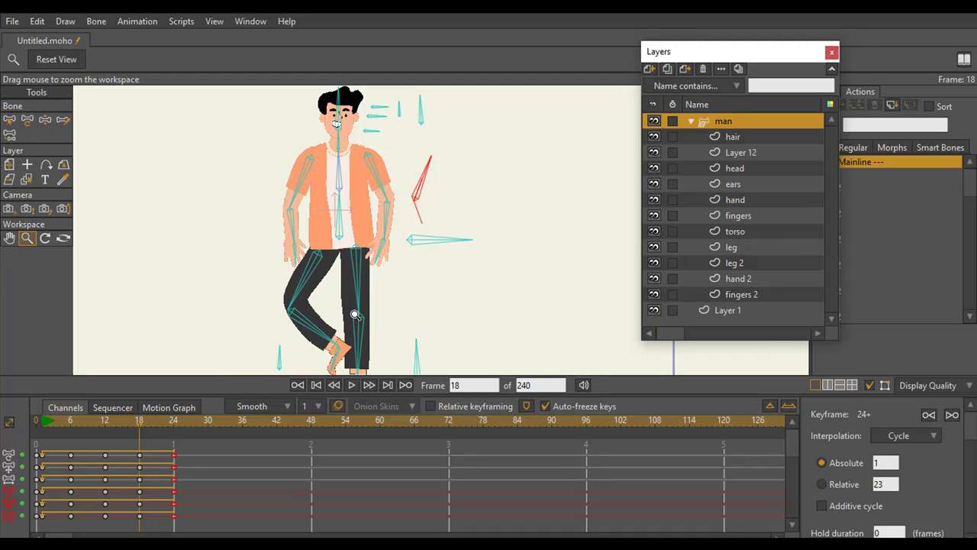
click(43, 424)
drag(43, 426, 577, 424)
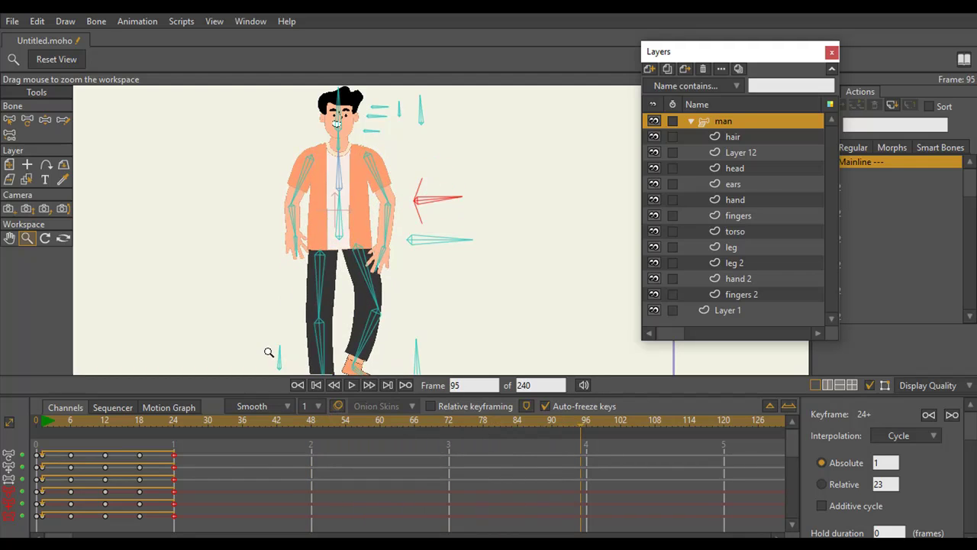
drag(48, 425, 34, 426)
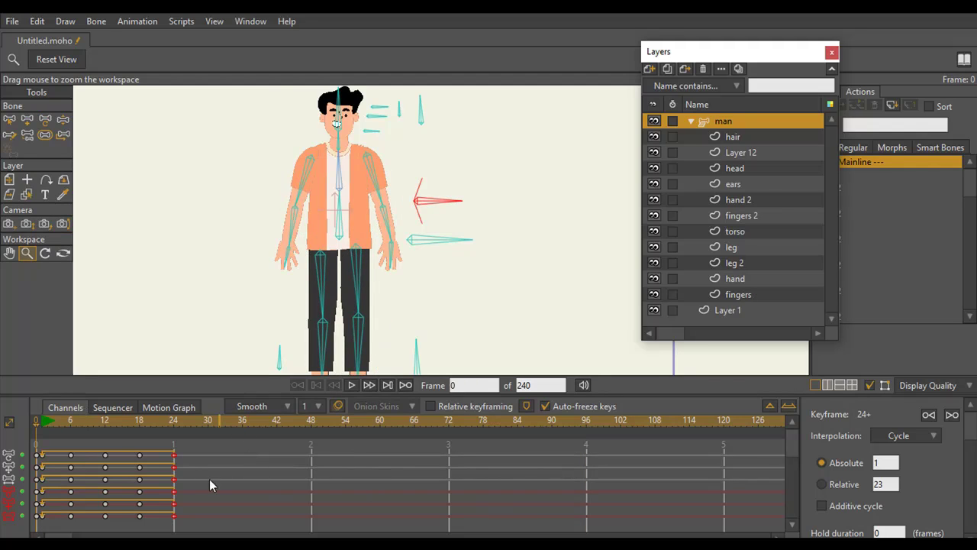
Open the man layer's "faward walk" action for editing at frame 1.
drag(60, 442, 90, 468)
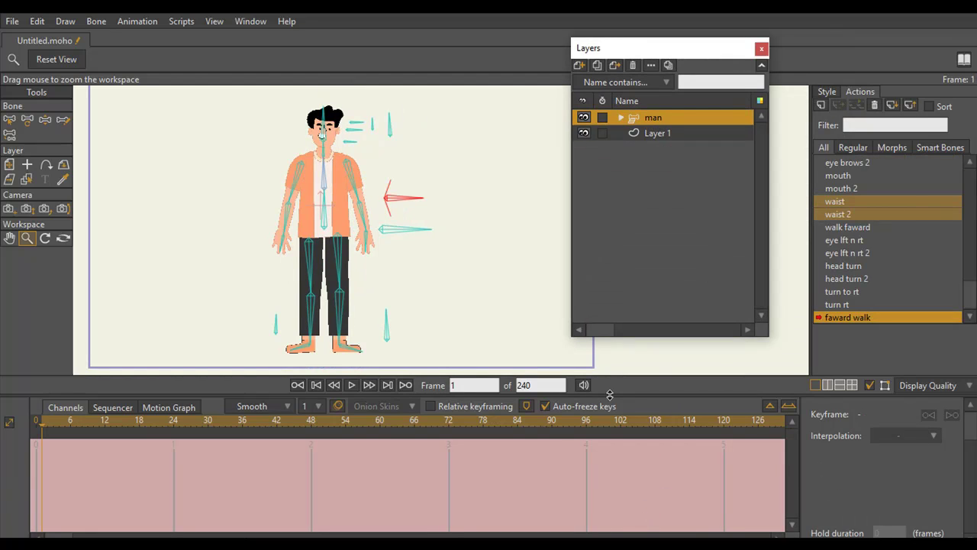
mouse_move(433, 271)
mouse_down()
mouse_move(371, 262)
mouse_move(431, 274)
mouse_move(439, 285)
mouse_up()
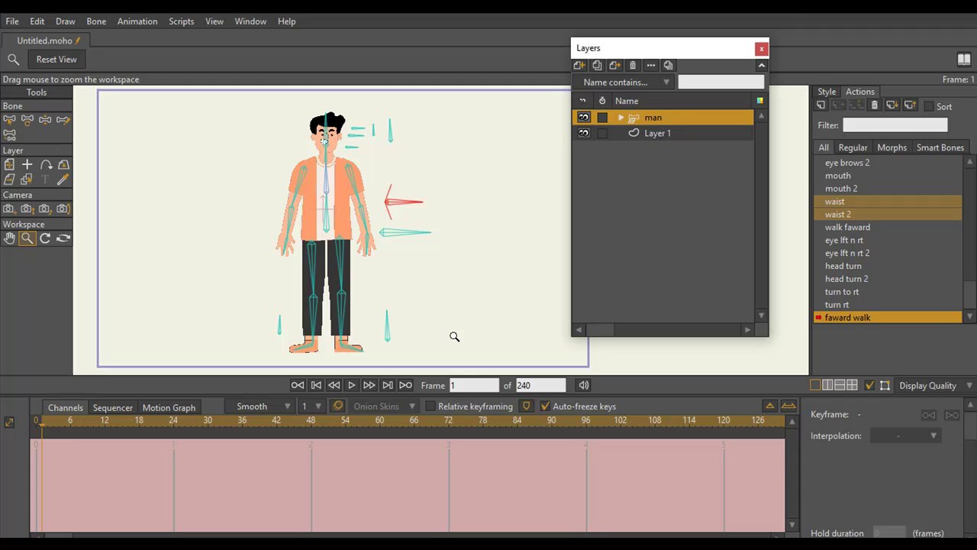
Leave the "faward walk" action and make the man layer's Mainline active again.
drag(974, 300, 972, 172)
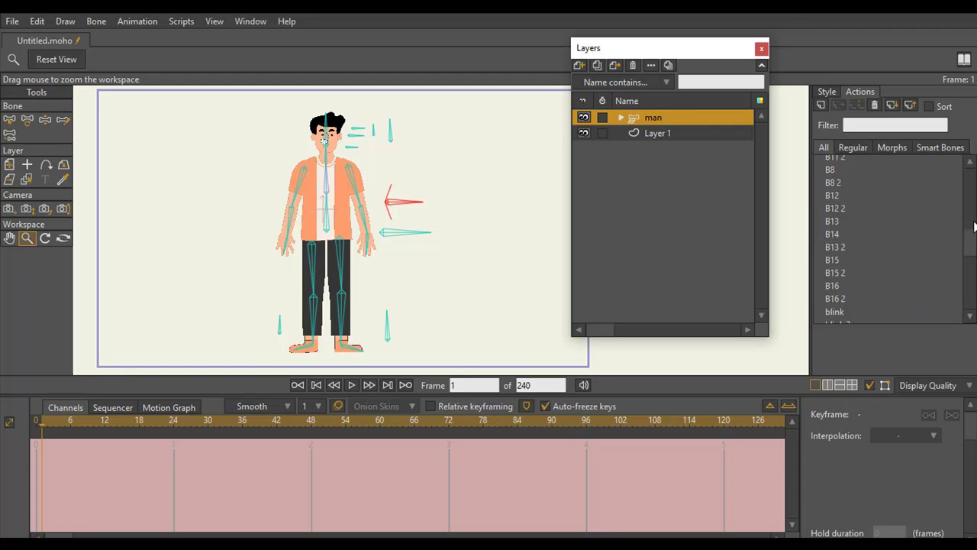
click(894, 162)
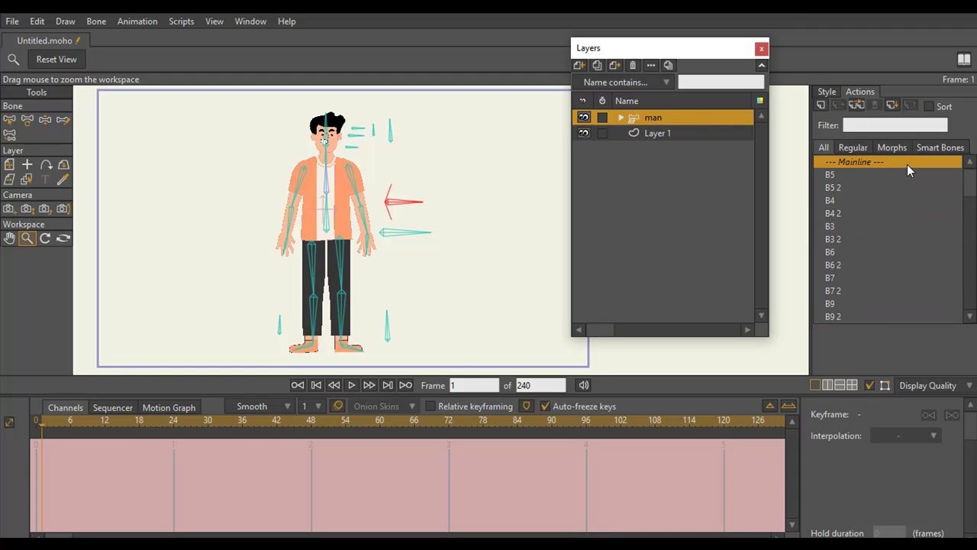
double_click(915, 164)
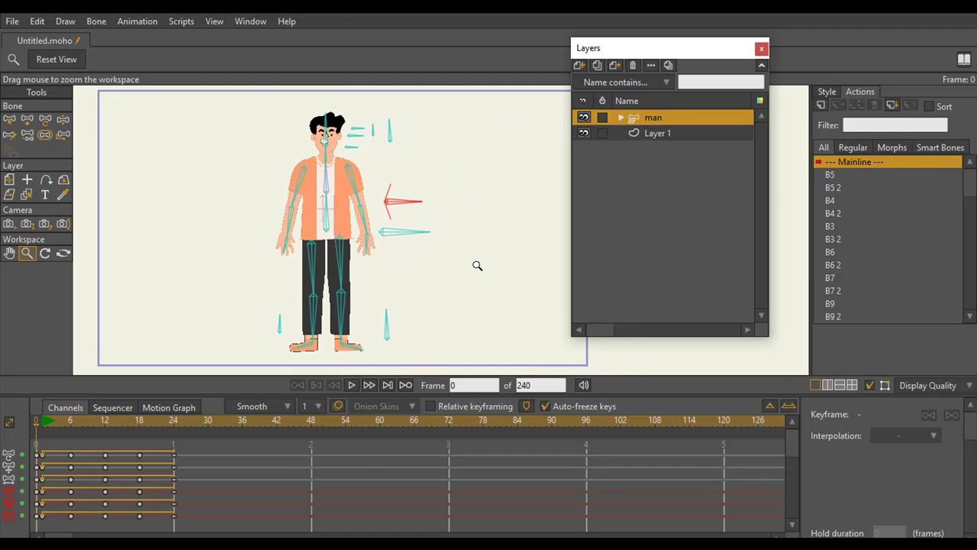
Duplicate the hand layer and the fingers layer inside the man layer.
click(620, 118)
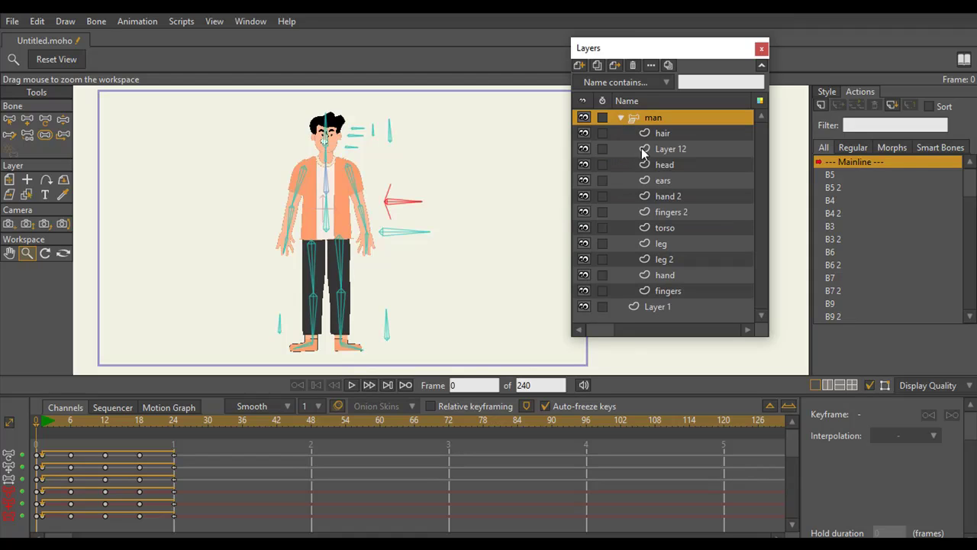
click(675, 196)
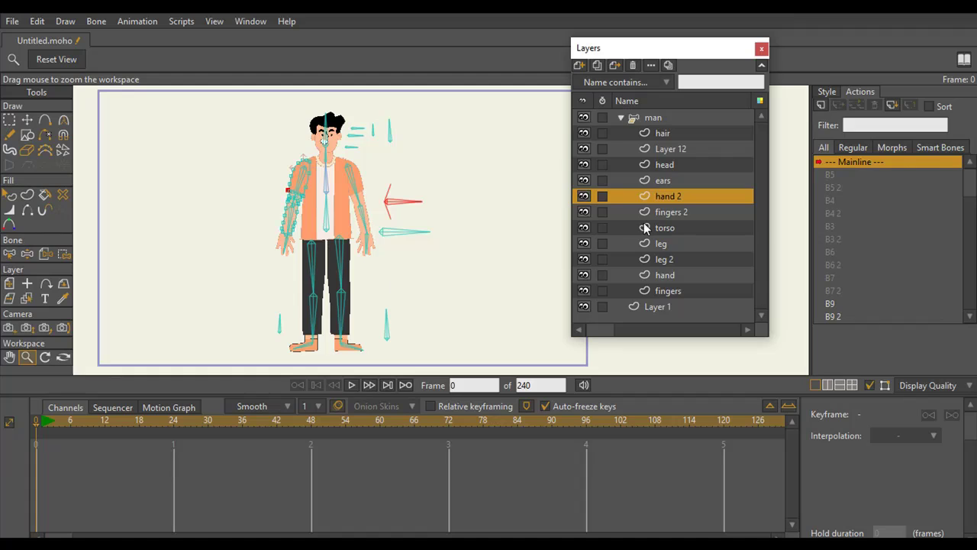
click(674, 228)
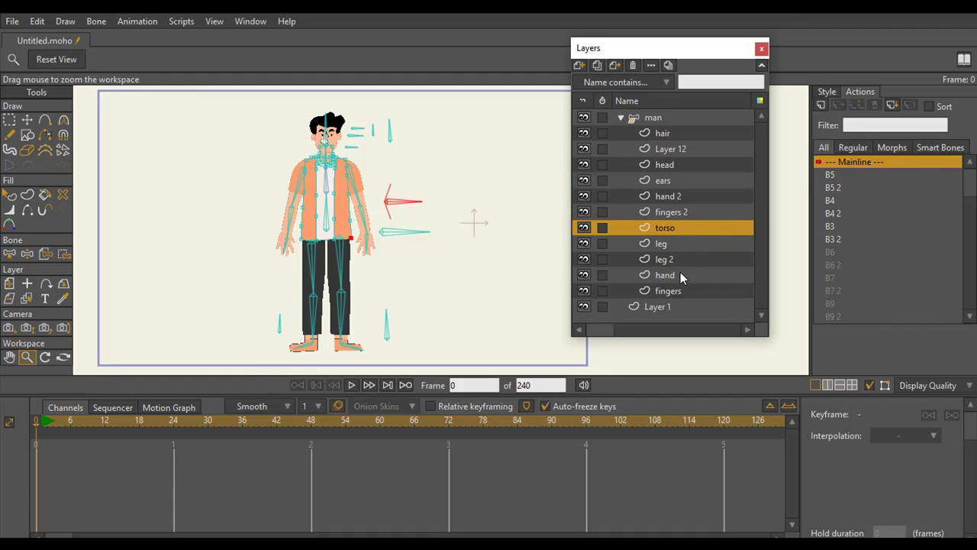
click(682, 292)
click(681, 276)
click(681, 294)
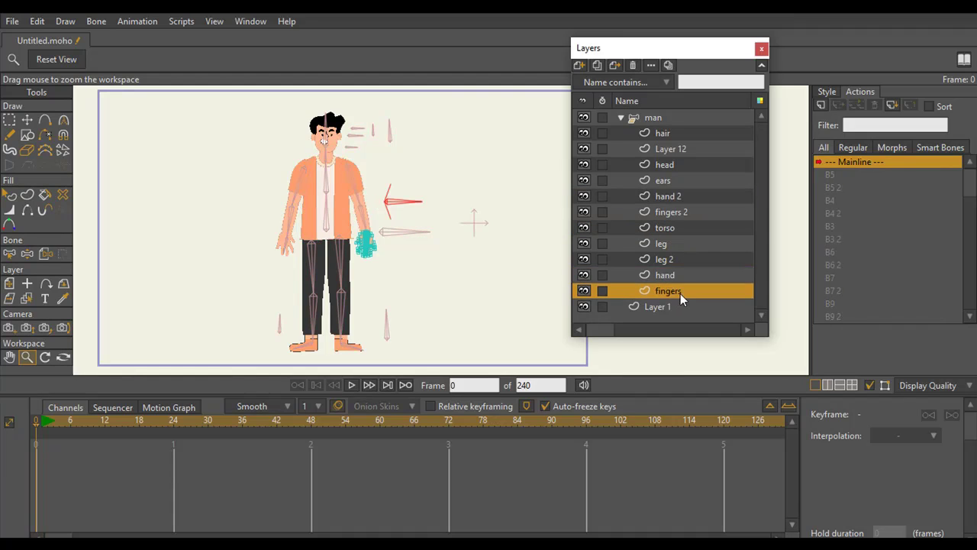
click(675, 275)
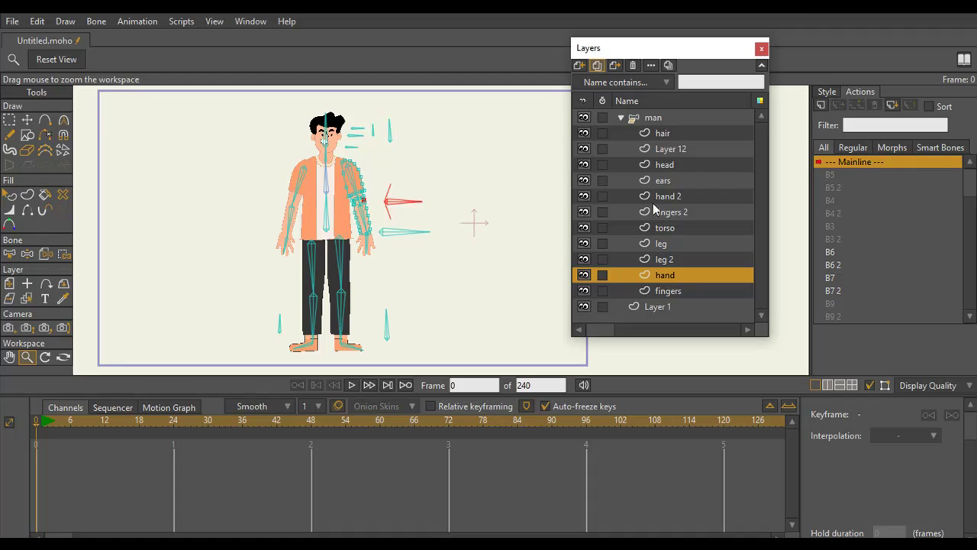
click(597, 66)
key(Return)
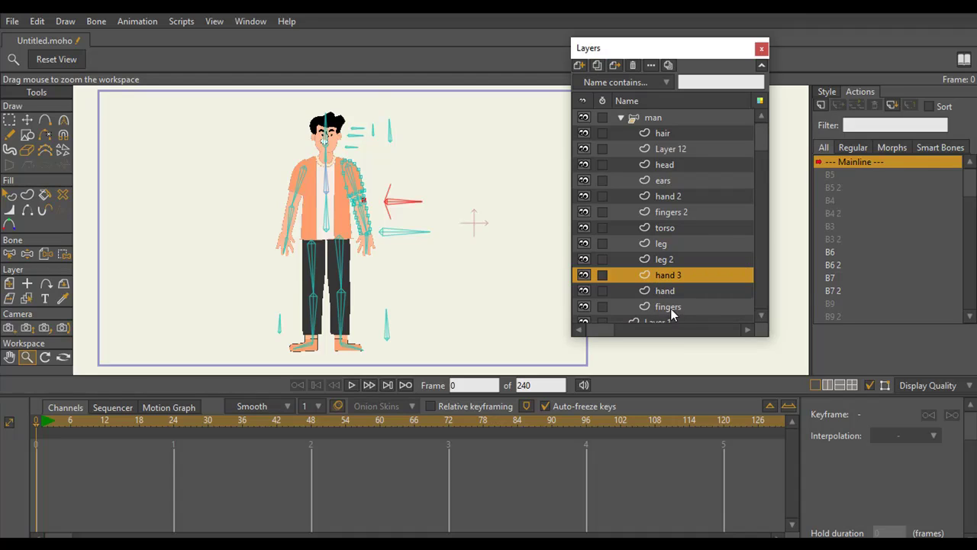
click(672, 308)
click(597, 66)
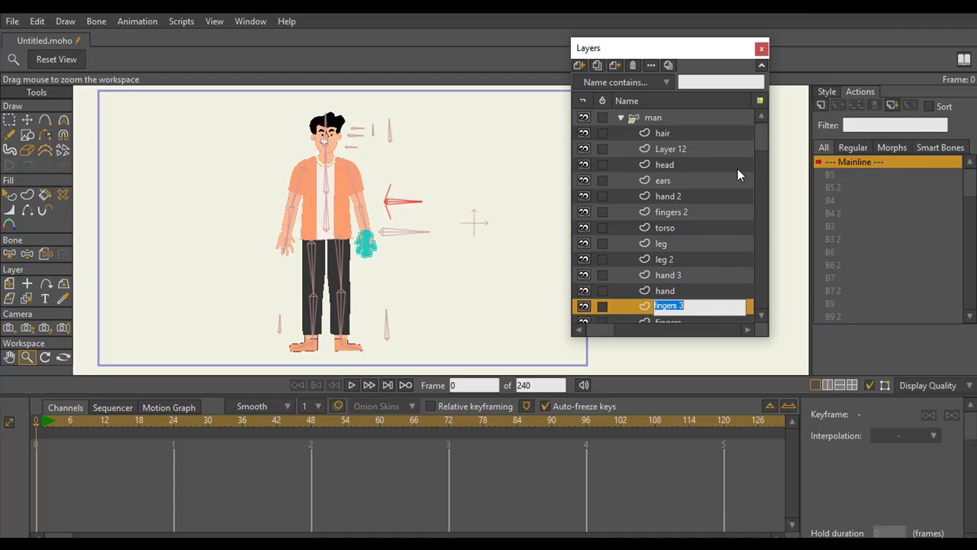
Group the hand 3 and fingers 3 layers into a new group layer named "hand foward".
drag(763, 130, 760, 344)
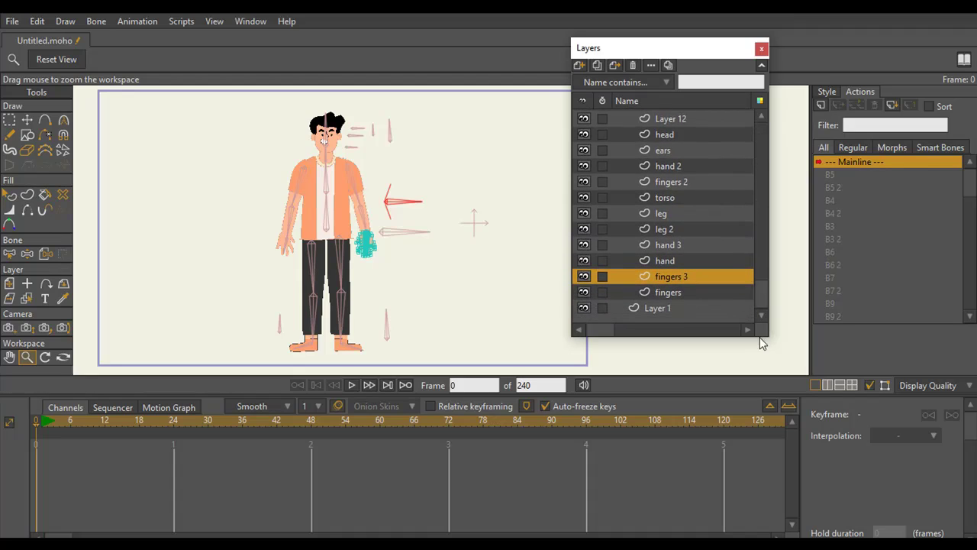
double_click(674, 277)
click(675, 264)
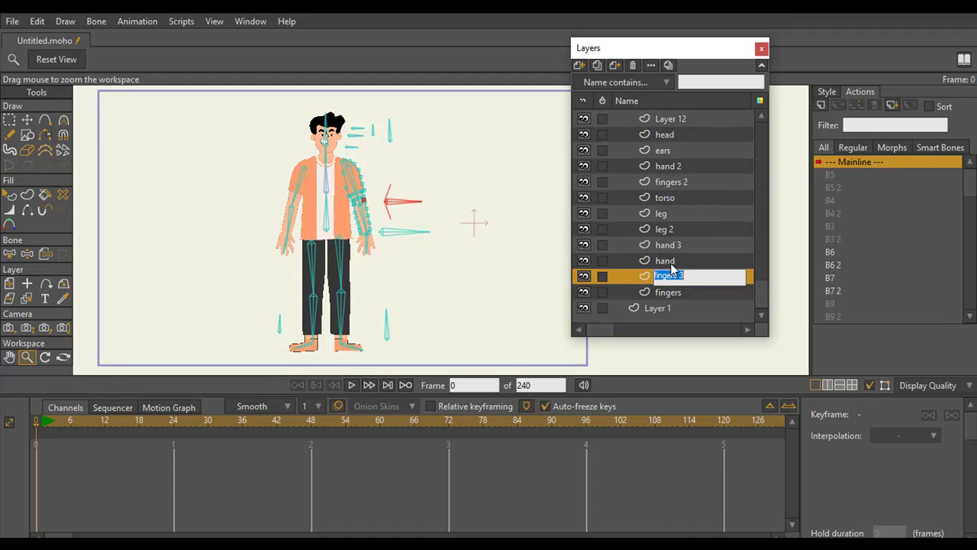
click(678, 277)
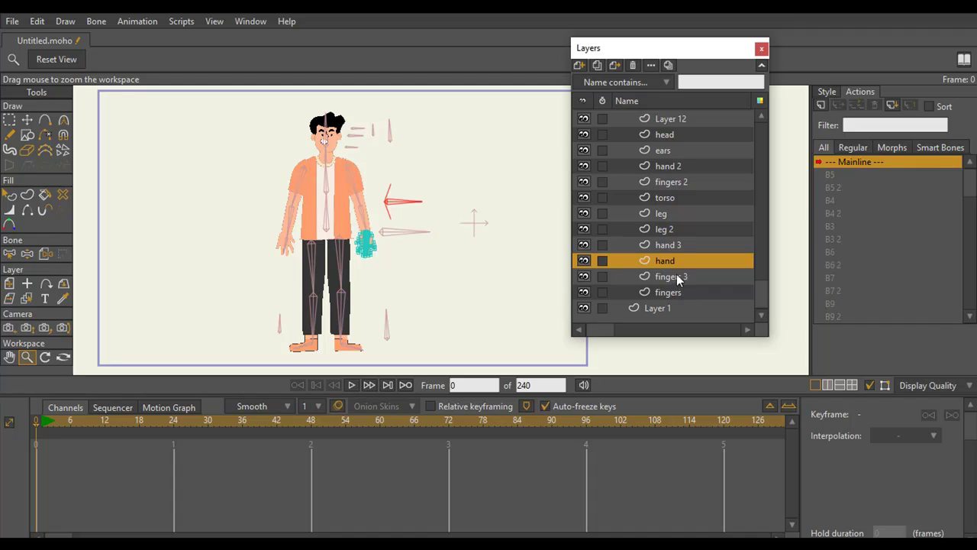
click(673, 248)
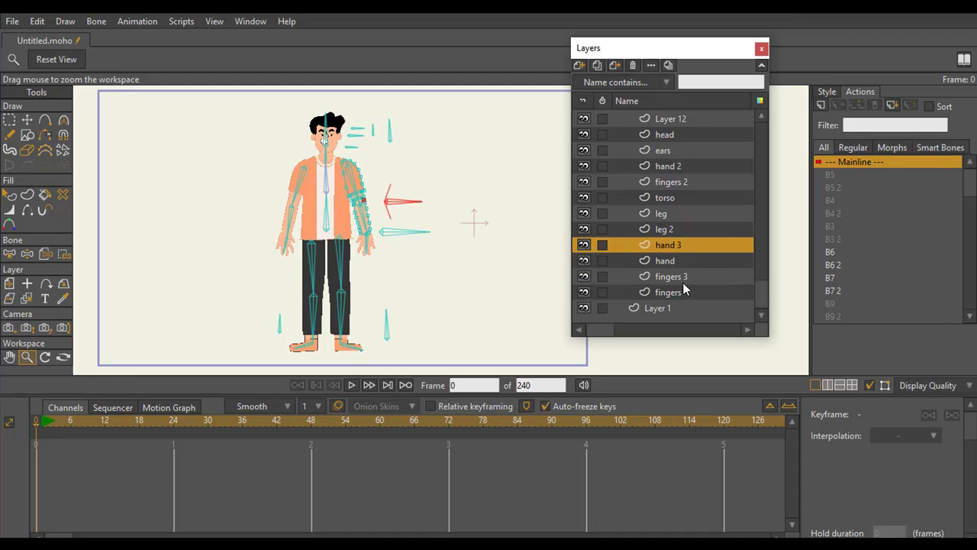
ctrl+click(683, 281)
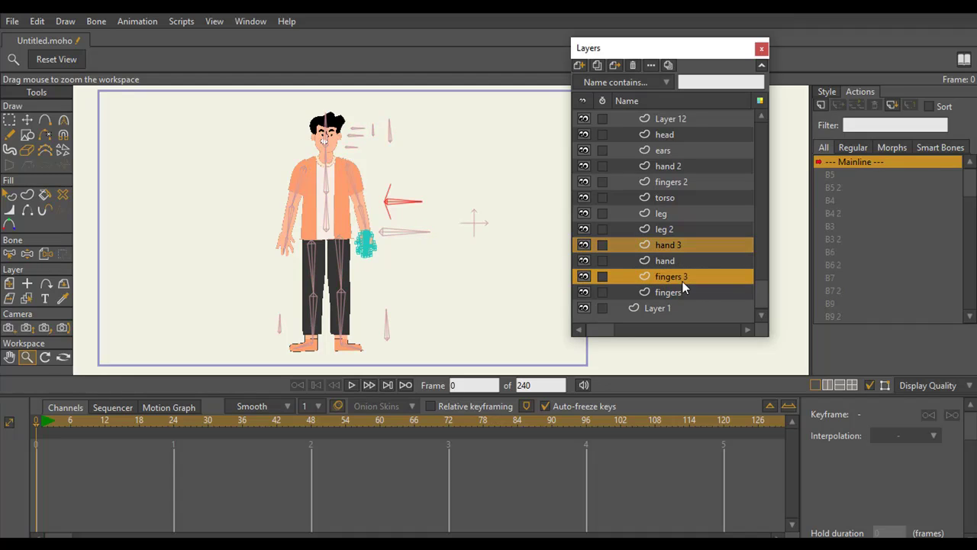
click(580, 65)
click(646, 133)
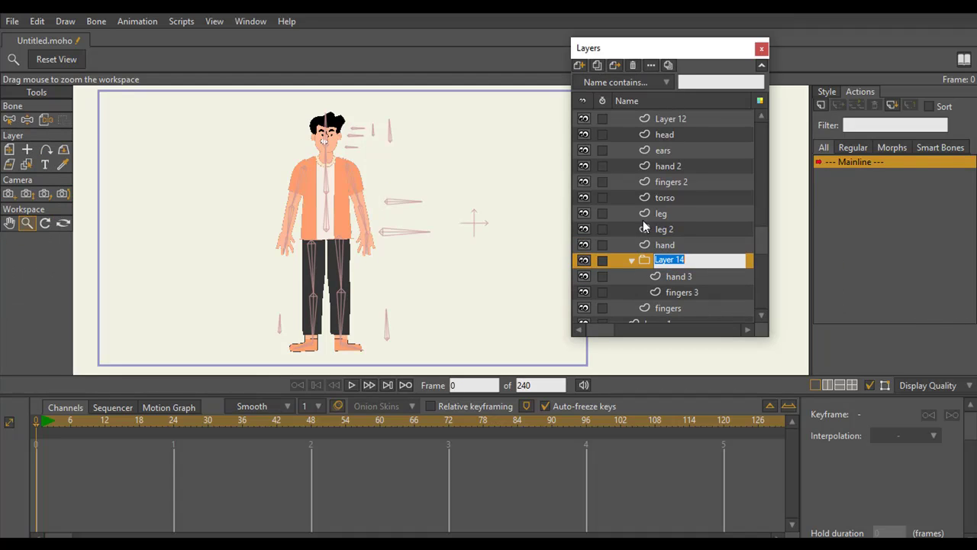
text(hand f)
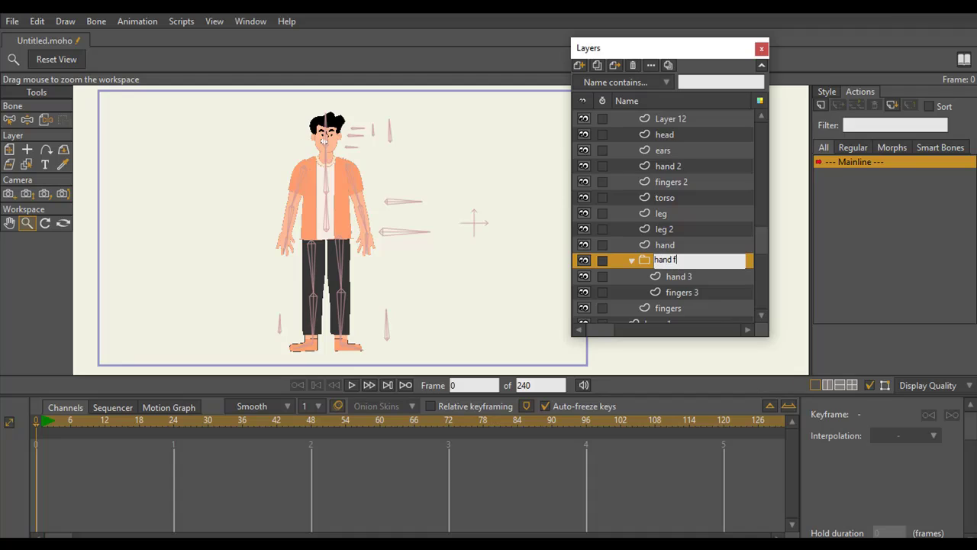
text(oward)
key(Return)
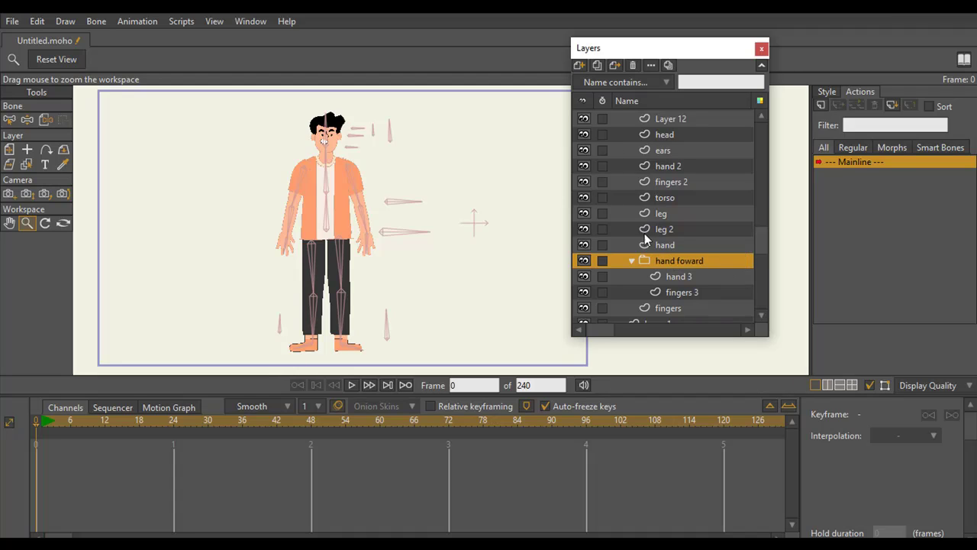
Examine the "hand foward" group and its hand 3 layer, viewing the man's torso and arms up close.
scroll(764, 231, down, 1)
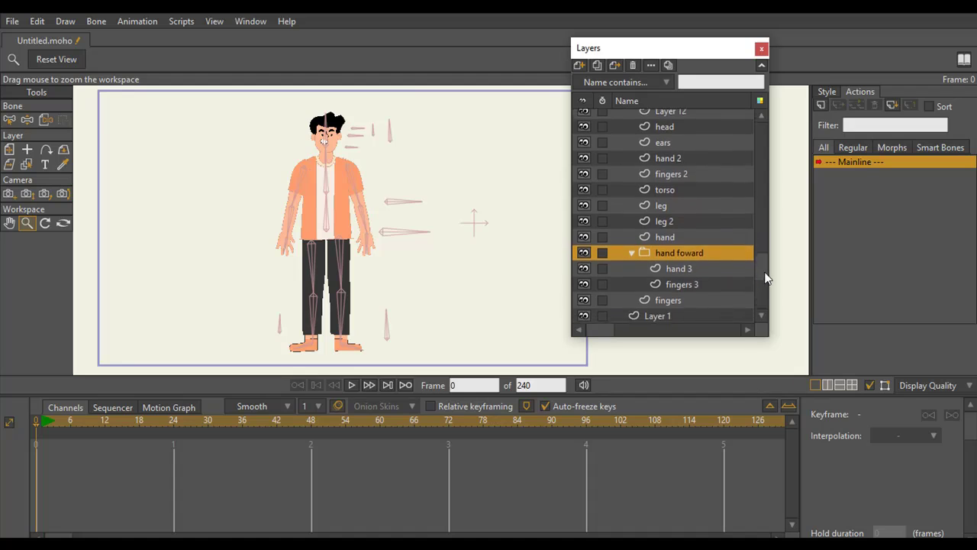
click(693, 265)
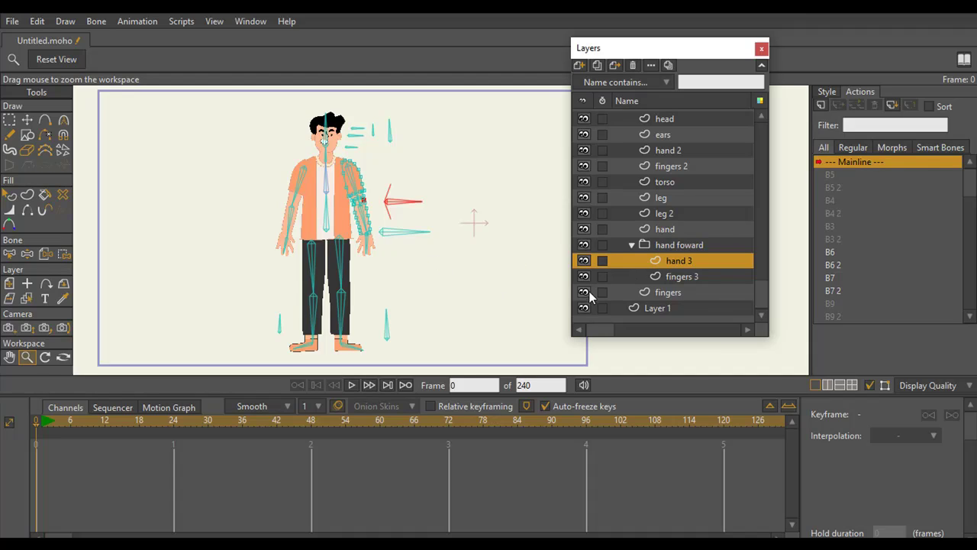
click(643, 245)
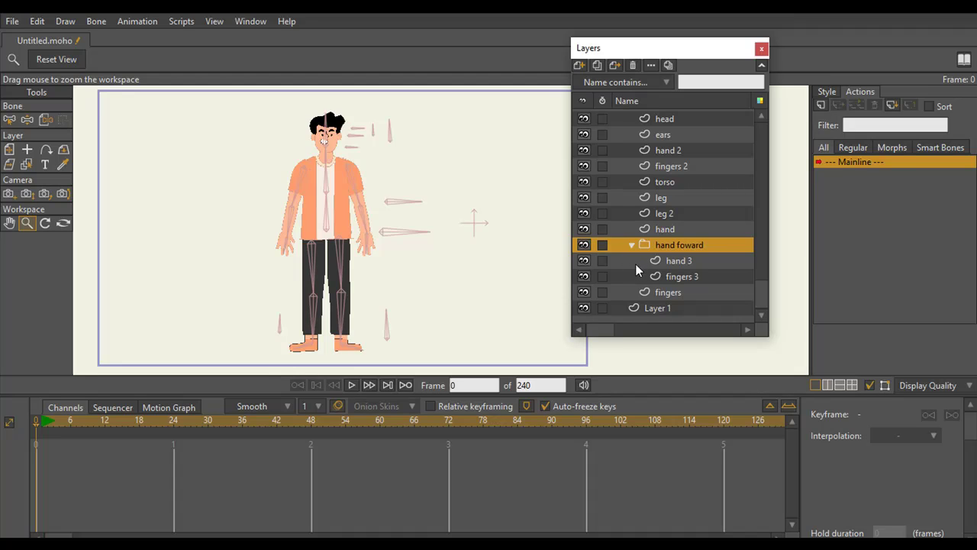
drag(763, 289, 749, 149)
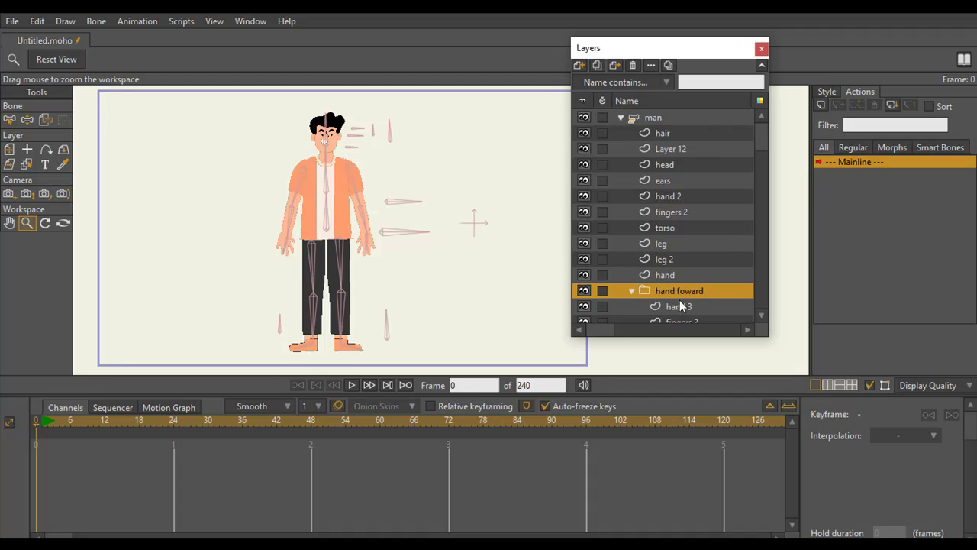
drag(757, 151, 761, 298)
click(656, 262)
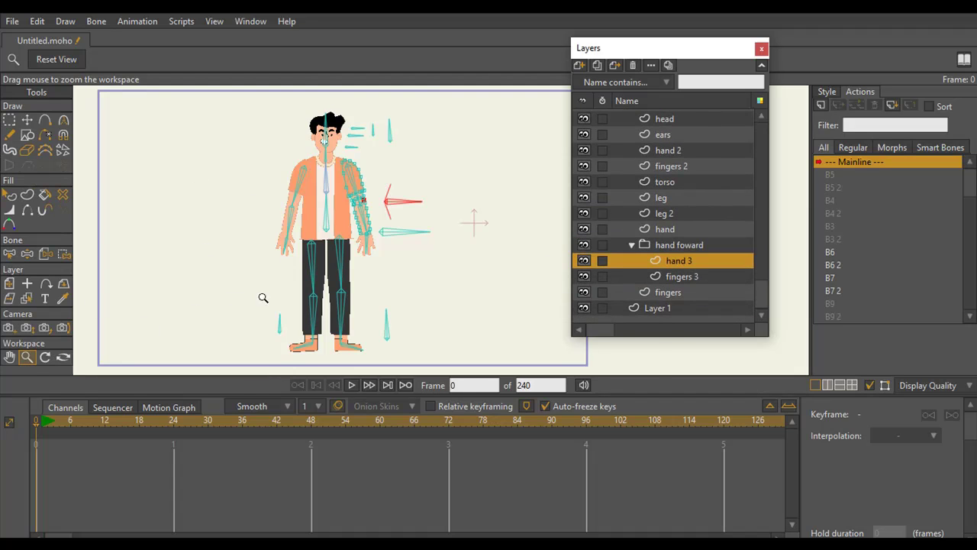
drag(262, 298, 306, 229)
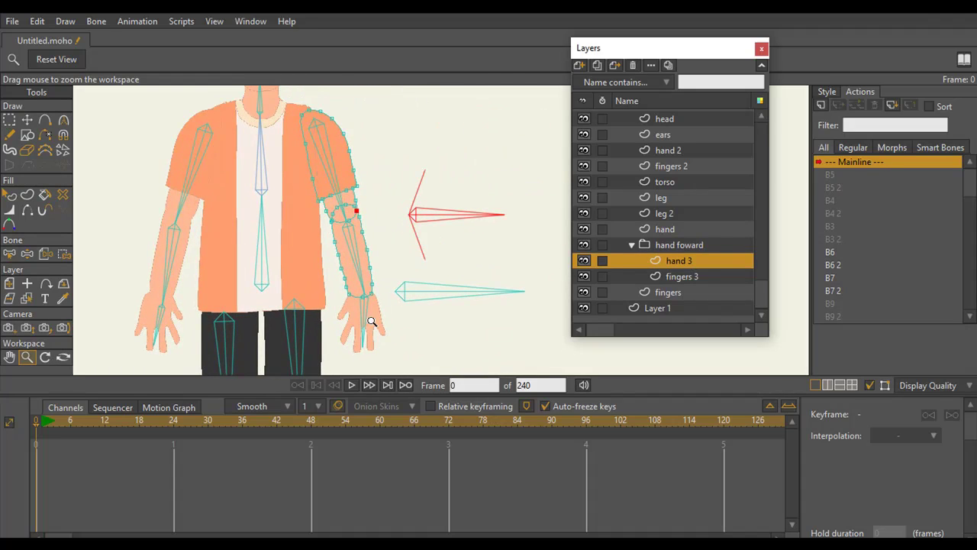
click(643, 245)
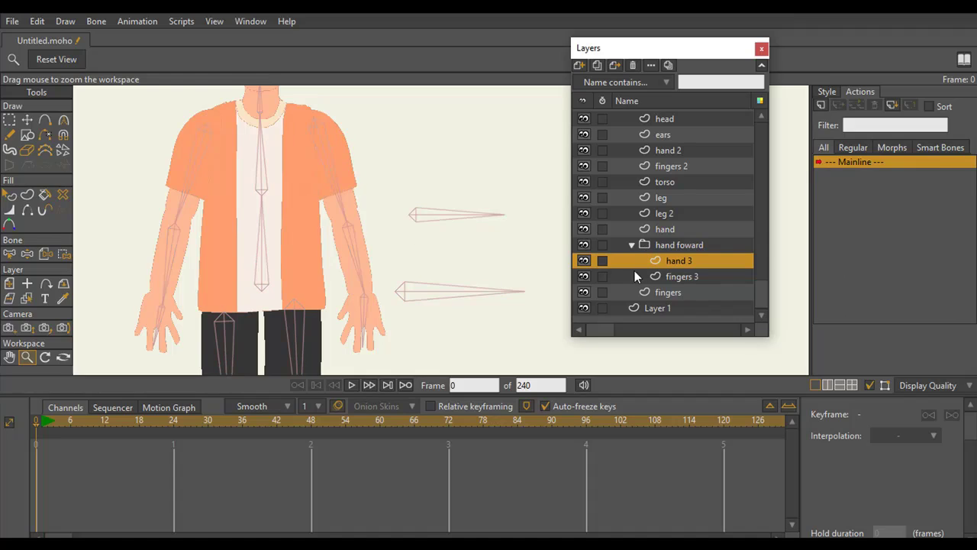
Deselect the waist bone and add a short upright bone to the man layer, beside the two horizontal control bones.
click(9, 119)
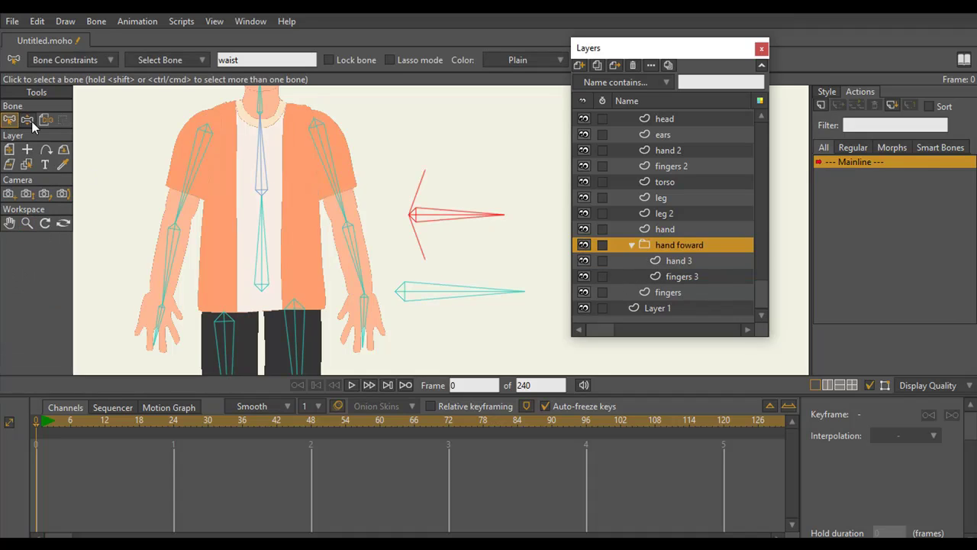
click(452, 135)
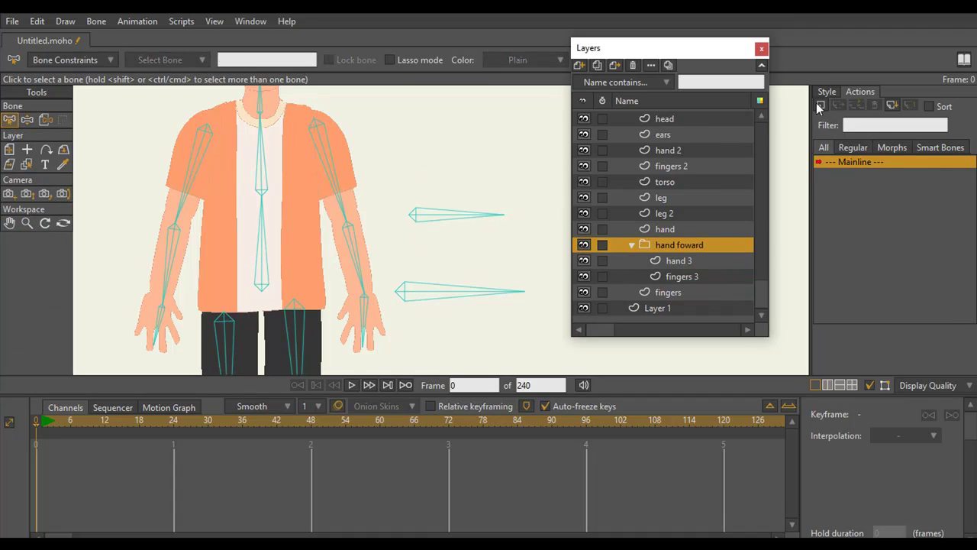
scroll(756, 263, up, 3)
click(672, 120)
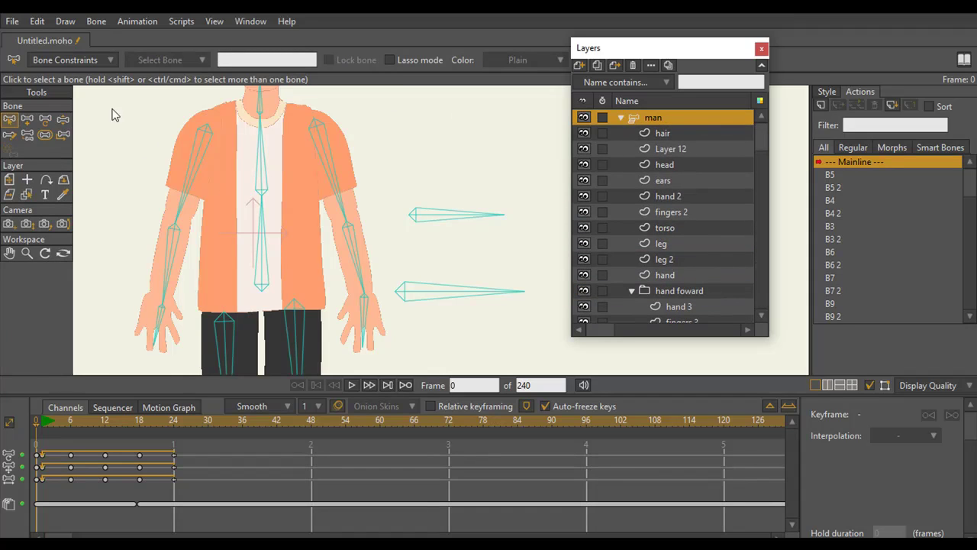
click(27, 119)
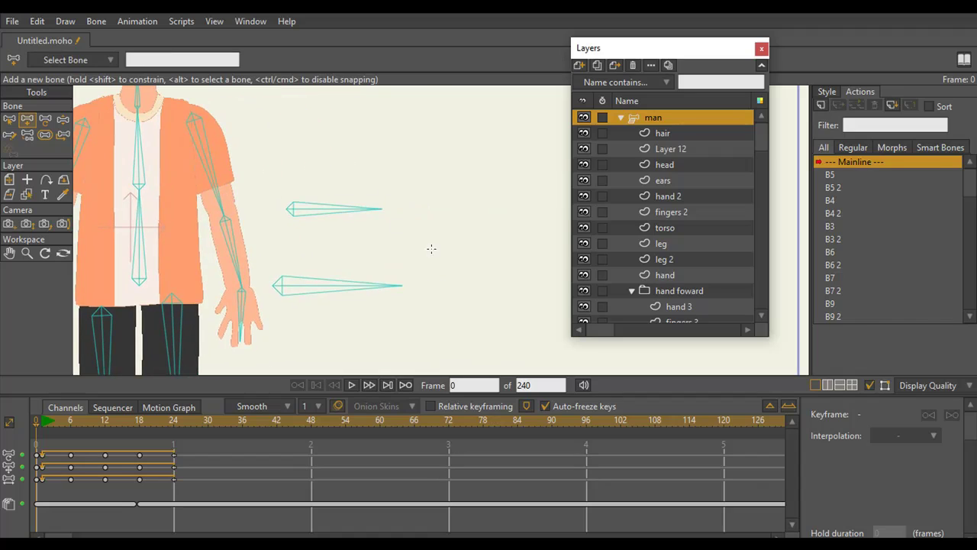
drag(439, 246, 440, 175)
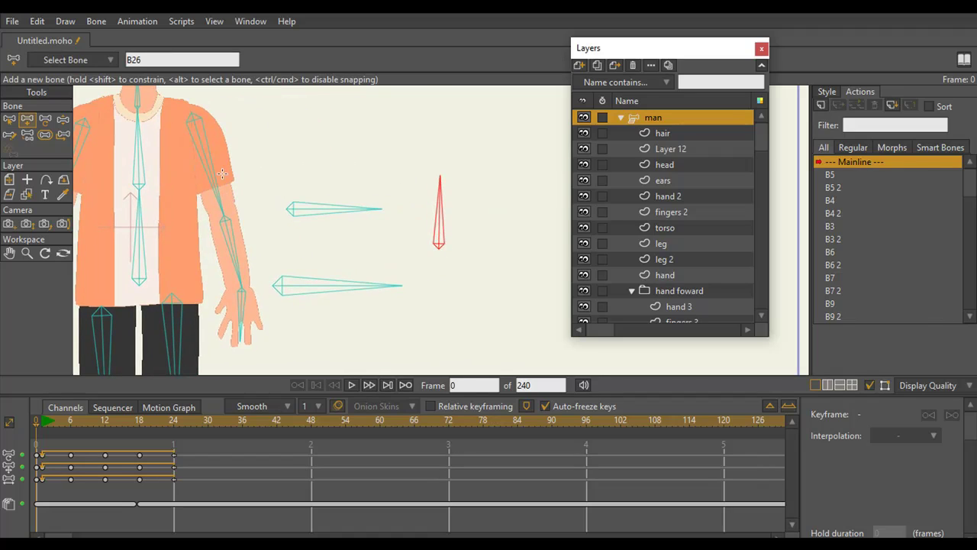
Name the new upright bone "hand foward".
click(9, 120)
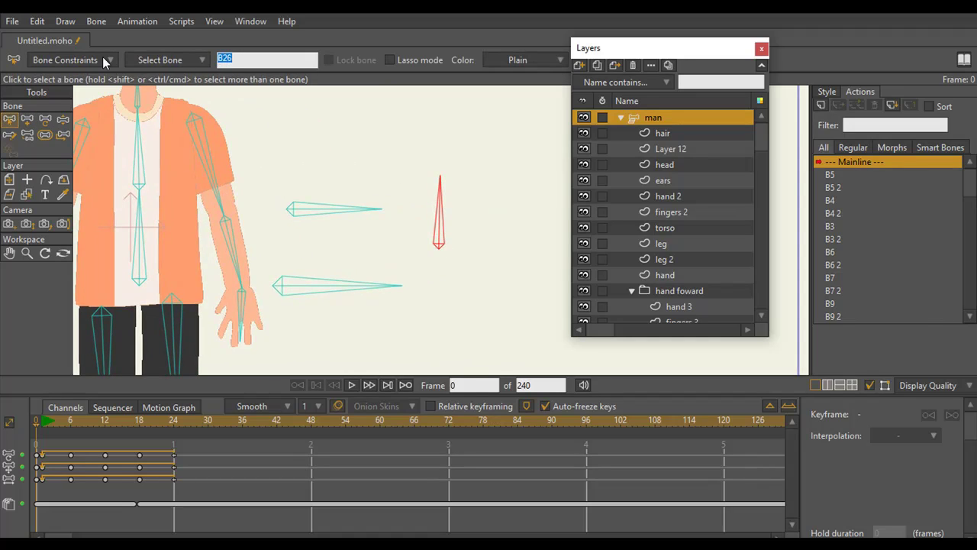
text(hand foward)
key(Return)
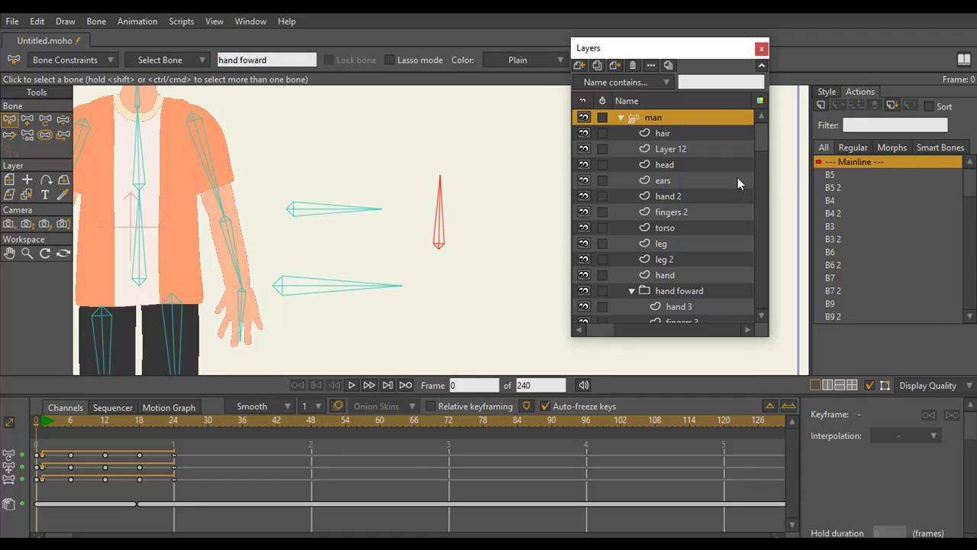
Create a smart bone action for the "hand foward" bone and enable the bone's angle constraints.
click(821, 104)
click(493, 327)
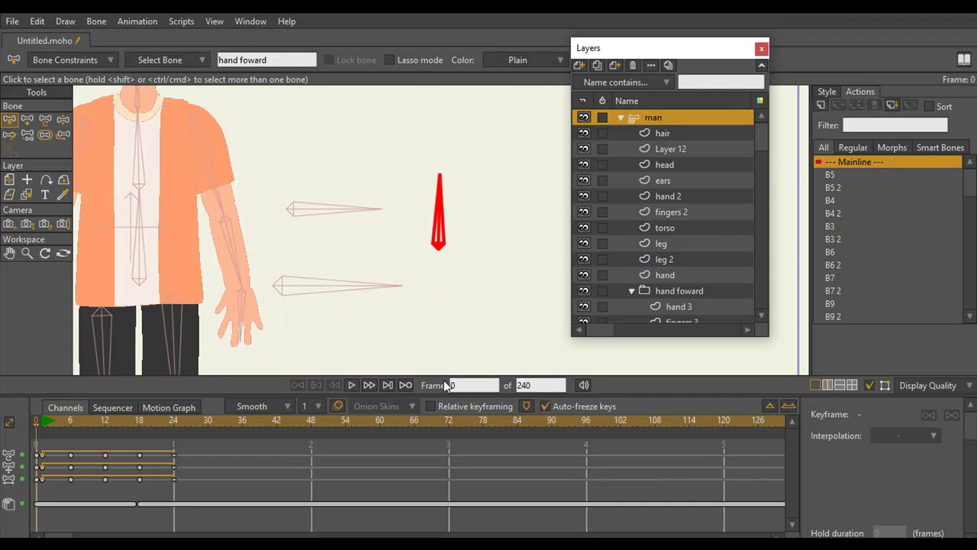
click(71, 59)
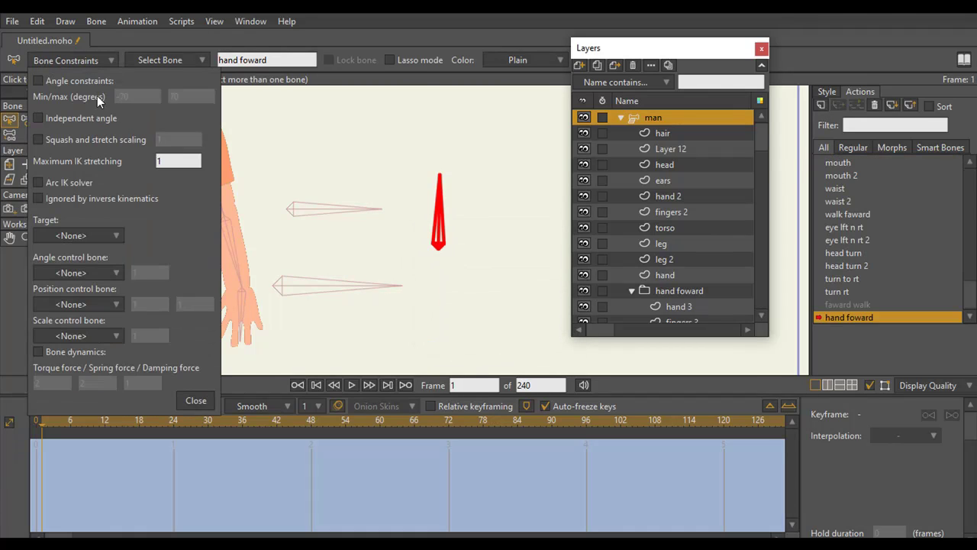
click(198, 403)
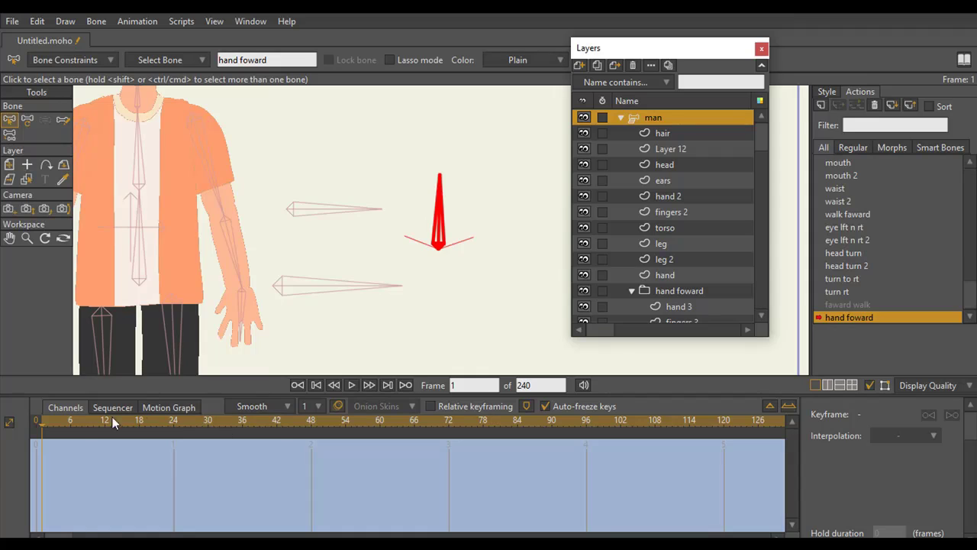
At frame 48 of the hand foward action, rotate the control bone clockwise to an angle of about 18.9°.
drag(112, 417, 306, 431)
click(27, 119)
drag(442, 212, 507, 230)
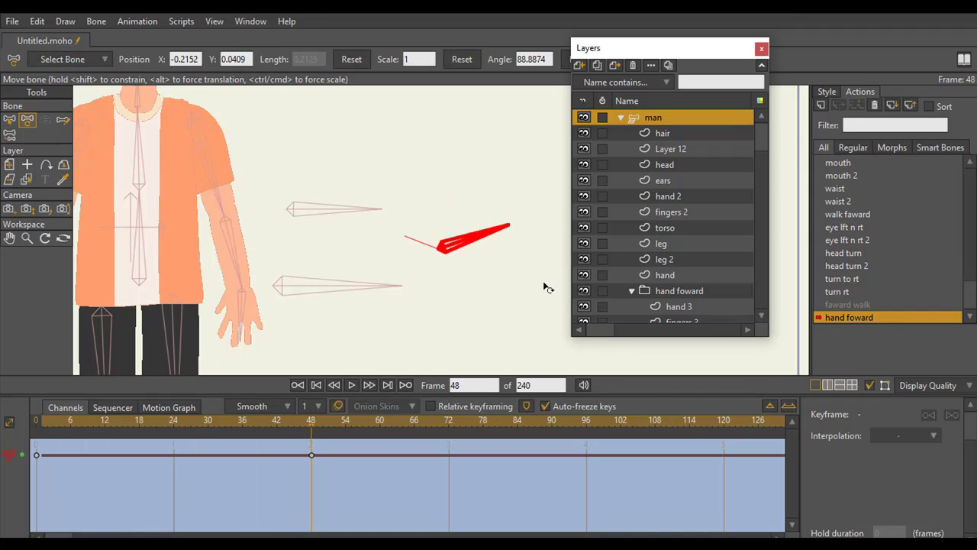
drag(312, 303, 407, 316)
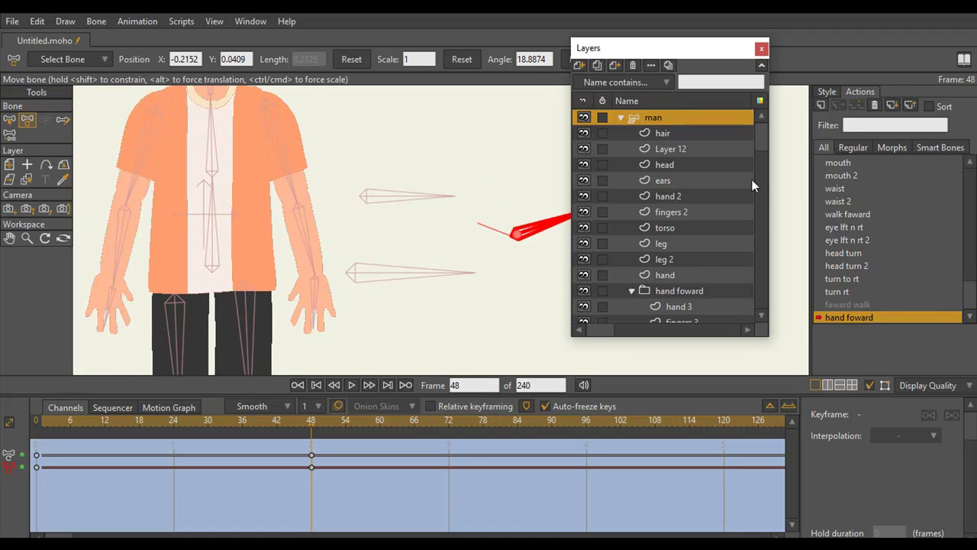
Examine the arm outline on the hand 3 layer and the fingers 3 outline in the "hand foward" group, leaving hand 3 active.
drag(763, 153, 773, 303)
click(669, 293)
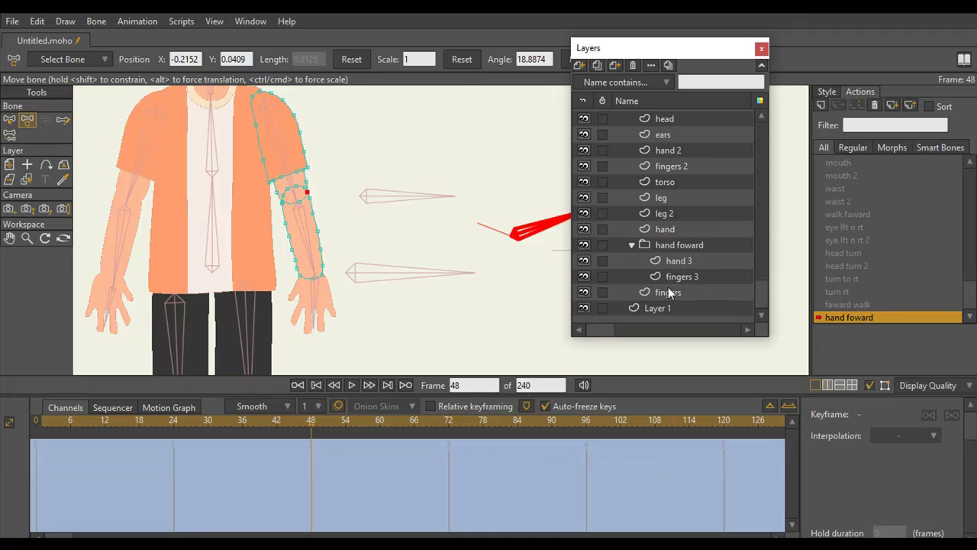
click(679, 260)
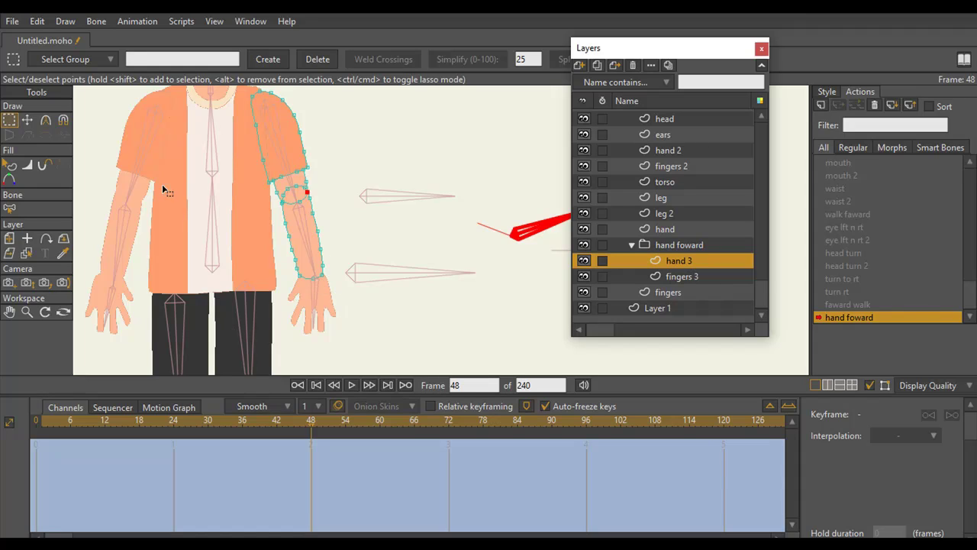
click(26, 120)
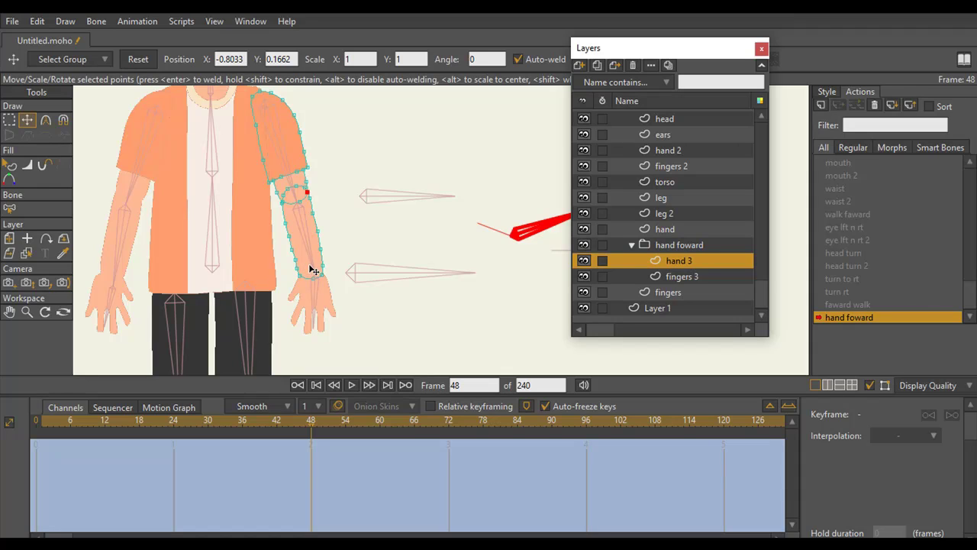
drag(322, 248, 349, 316)
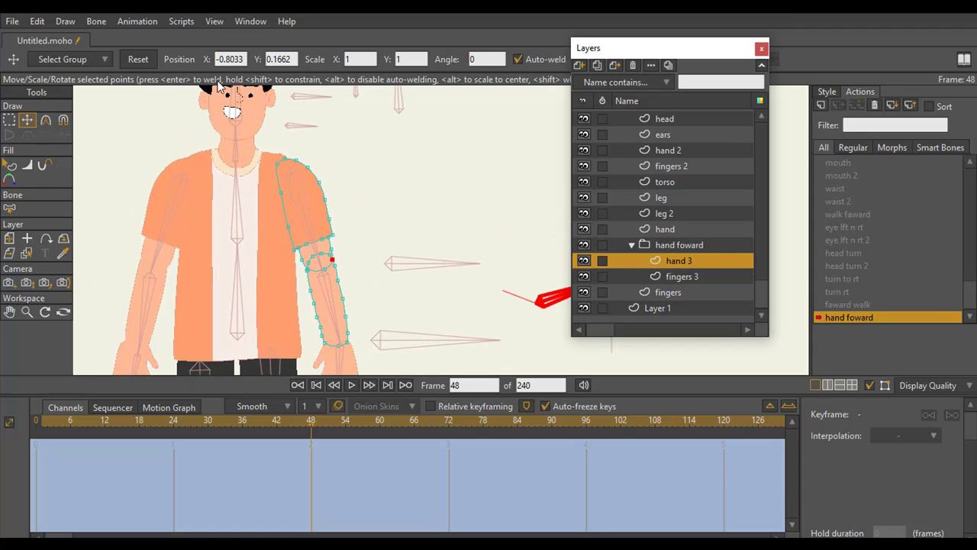
drag(240, 101, 261, 180)
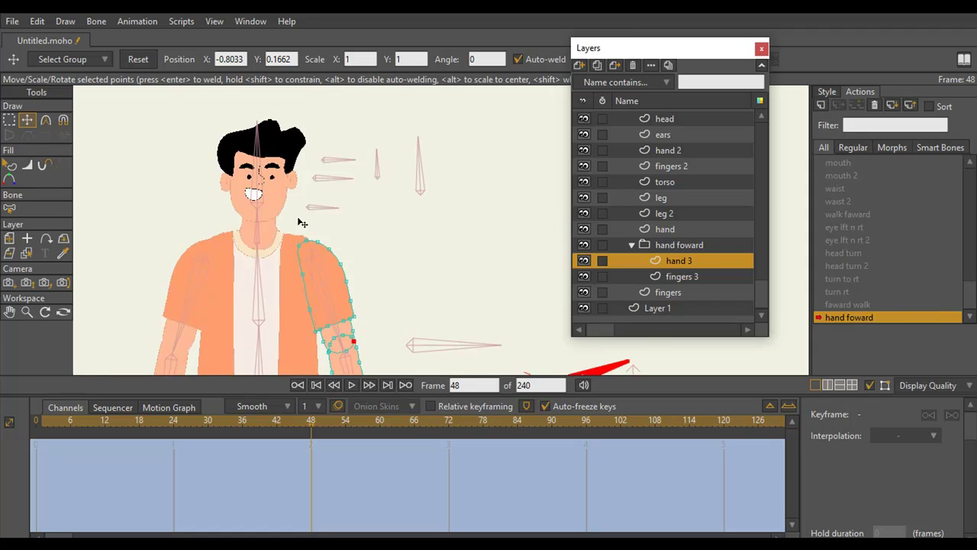
drag(305, 206, 315, 168)
drag(353, 255, 331, 216)
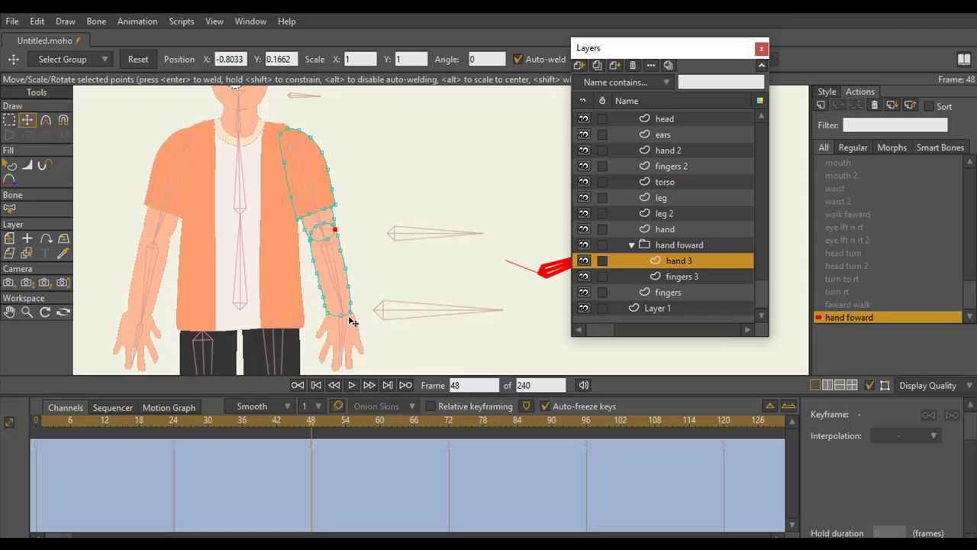
click(672, 277)
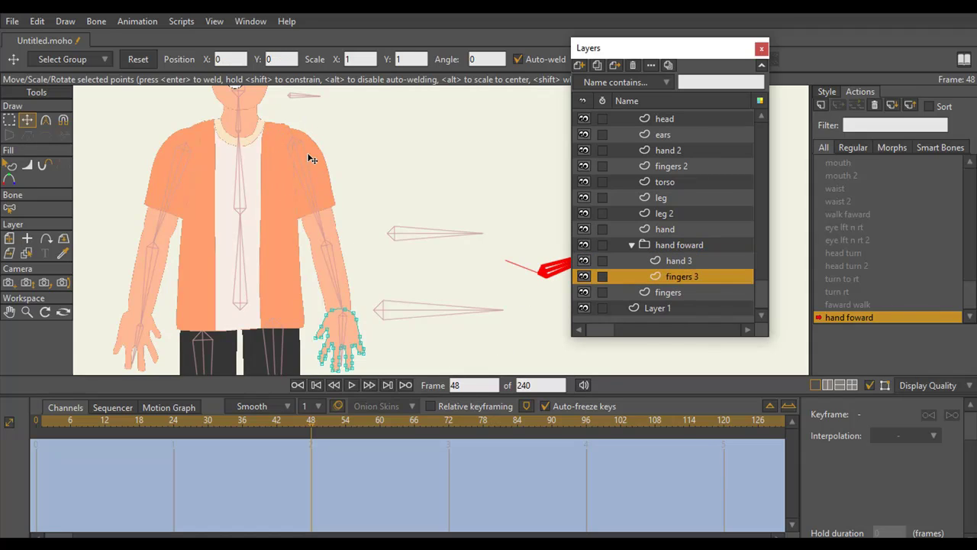
click(662, 261)
key(g)
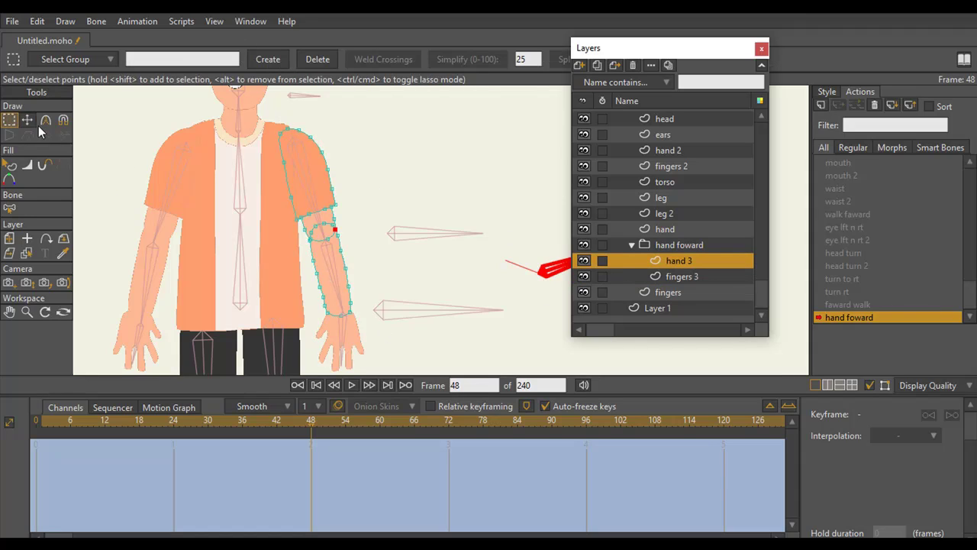
double_click(339, 280)
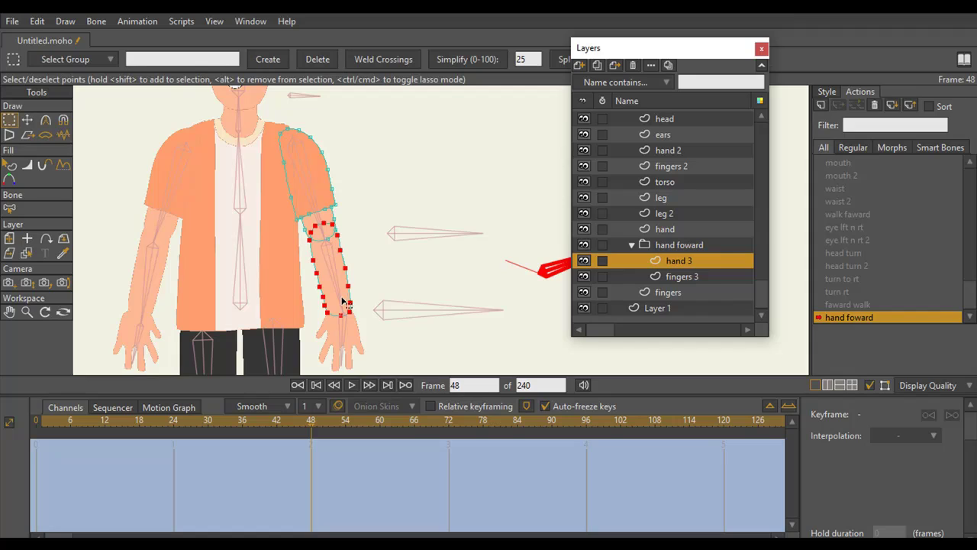
click(32, 121)
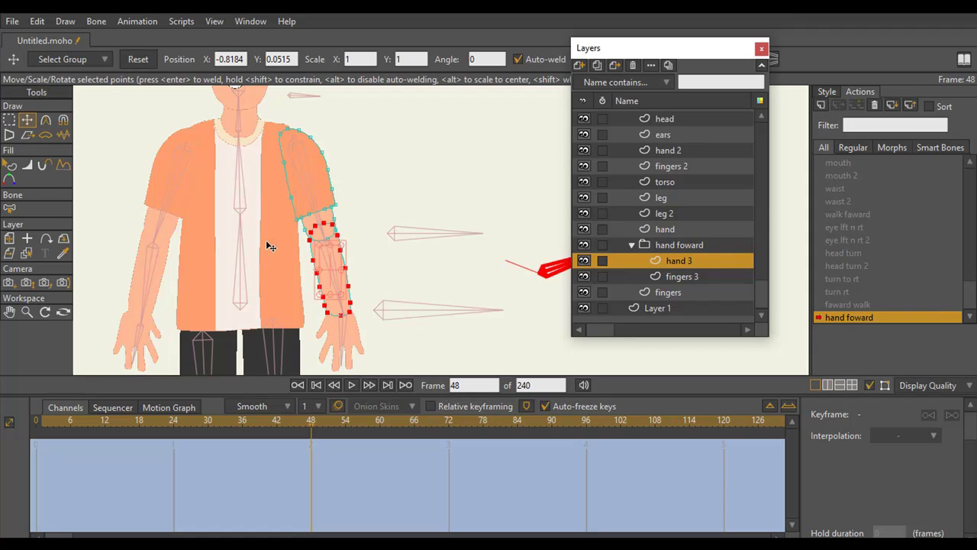
click(9, 124)
click(90, 123)
click(28, 123)
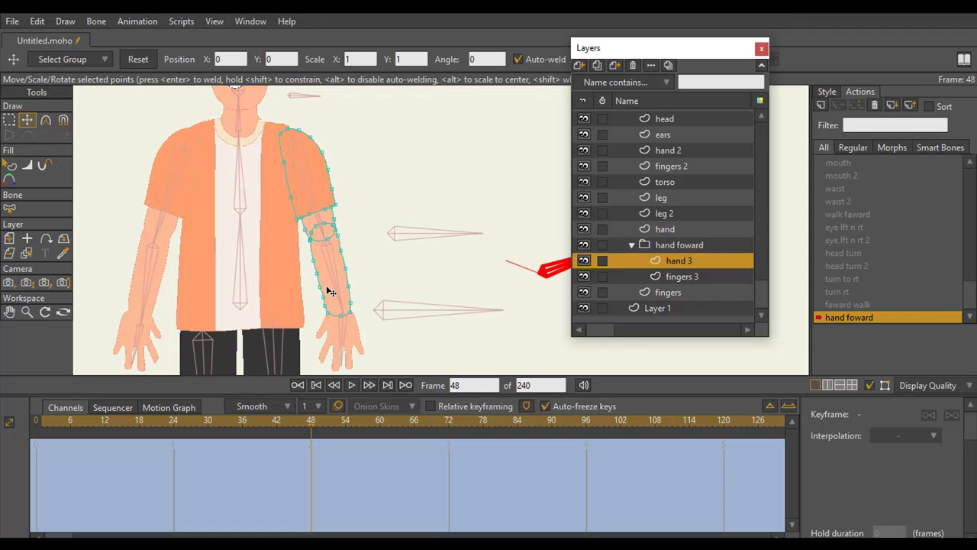
Move the wrist-end and outer-edge points of the hand 3 forearm up over the sleeve to fold the forearm upward.
drag(342, 316, 295, 145)
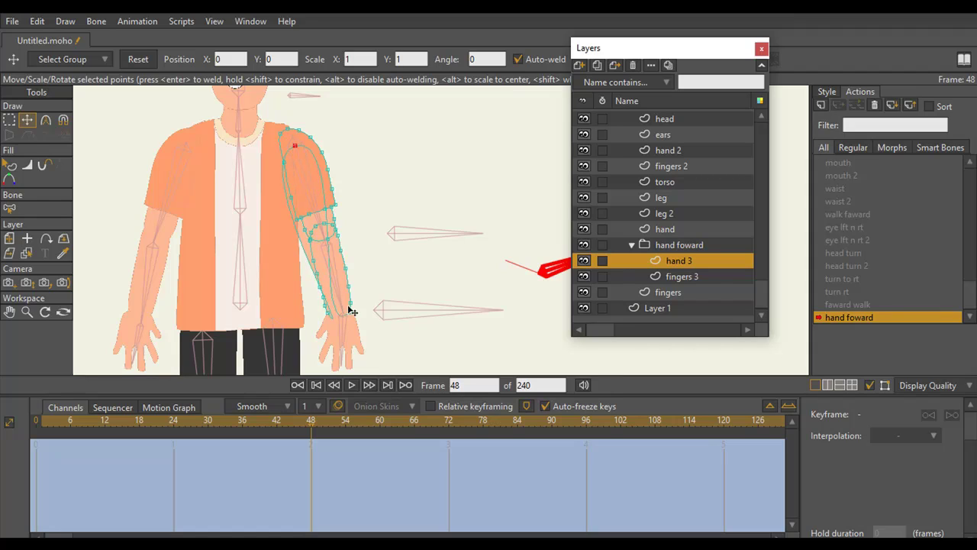
drag(351, 312, 311, 152)
drag(351, 302, 319, 163)
drag(352, 294, 324, 174)
drag(347, 265, 336, 205)
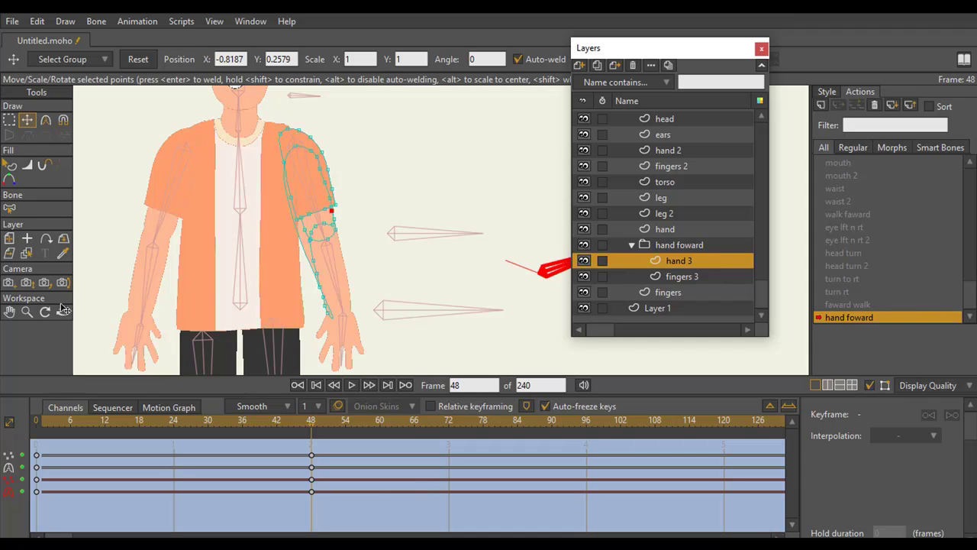
Move the forearm's remaining wrist and inner-edge points up beside the upper arm and the elbow.
click(27, 311)
drag(83, 298, 379, 224)
click(26, 120)
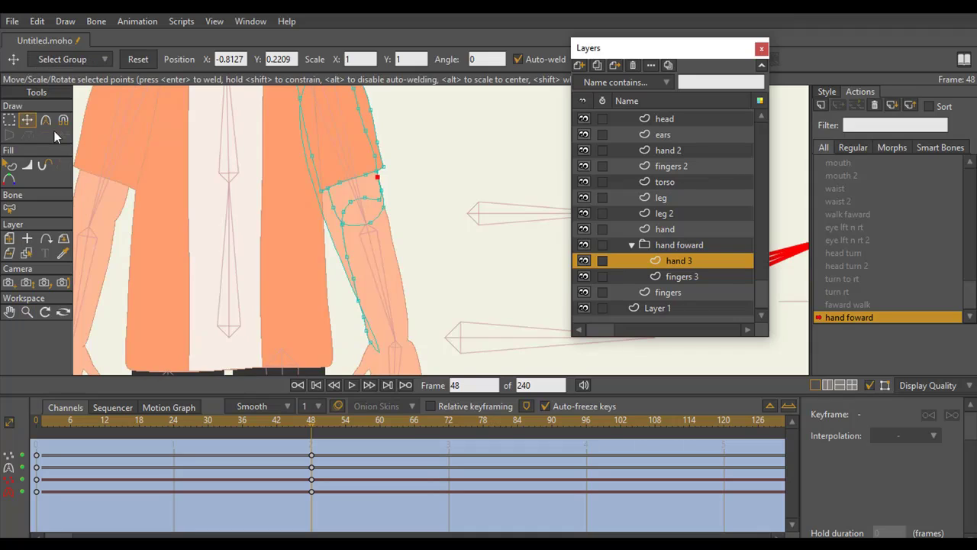
drag(372, 341, 309, 145)
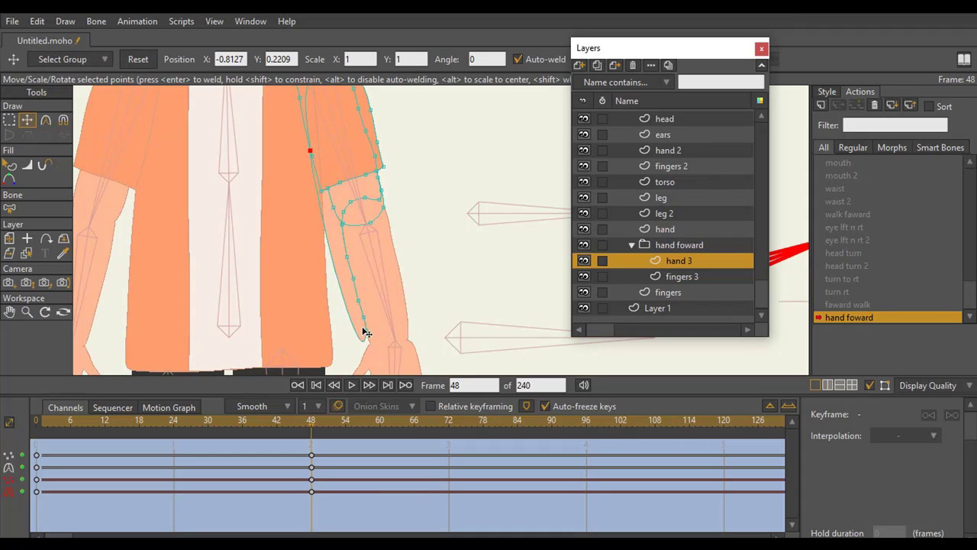
drag(363, 329, 317, 170)
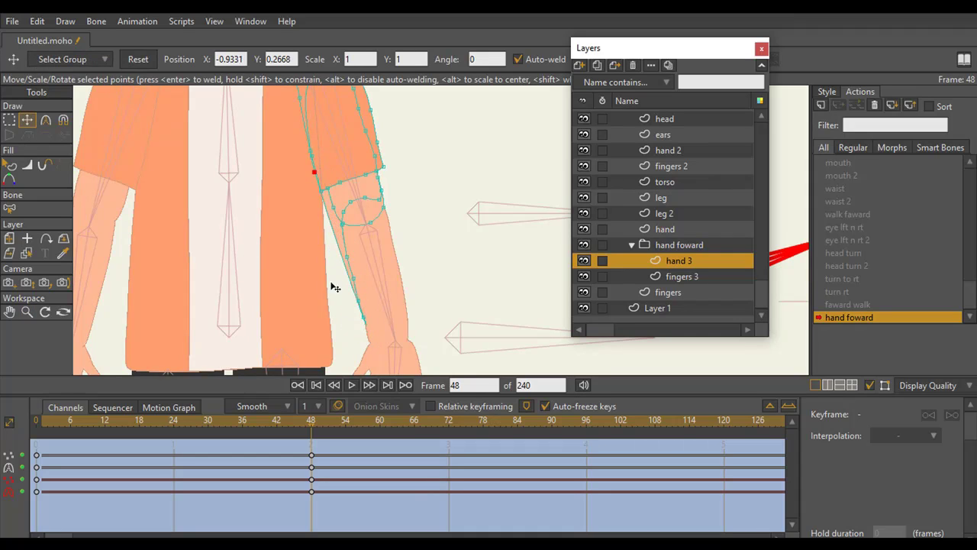
drag(360, 317, 327, 212)
drag(356, 303, 326, 212)
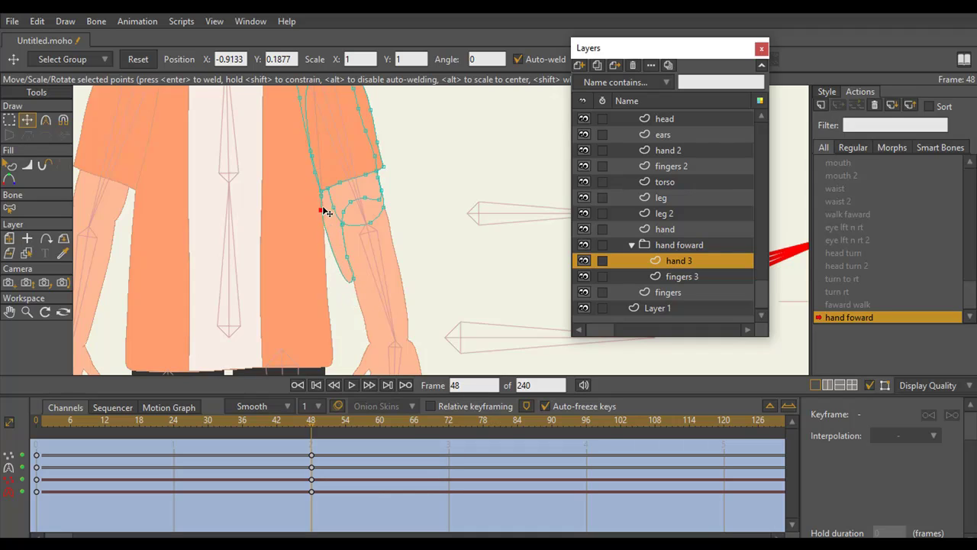
drag(344, 280, 357, 234)
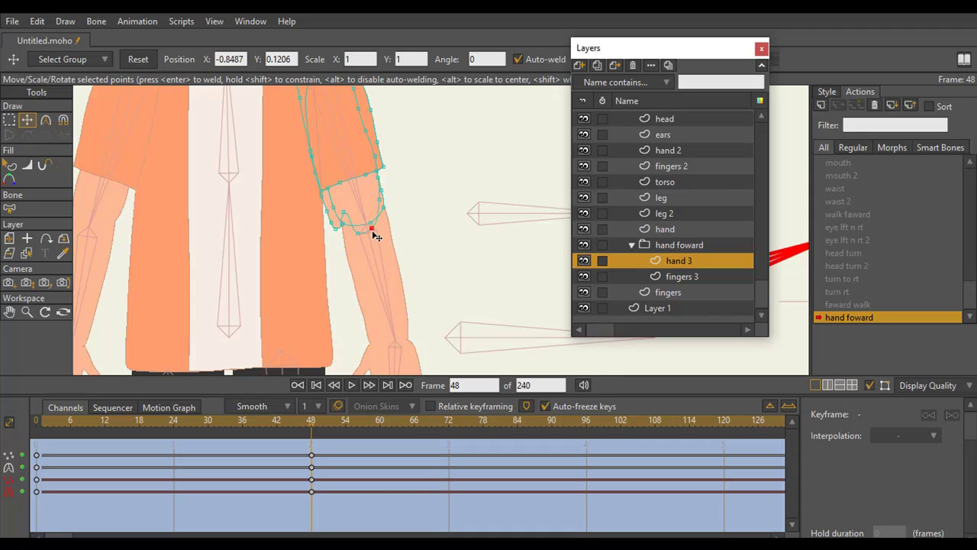
Reposition the folded forearm's points around the elbow and along its outer edge to form a smooth rounded outline.
click(383, 210)
mouse_move(349, 235)
mouse_down()
mouse_move(336, 226)
mouse_move(345, 222)
mouse_move(346, 240)
mouse_up()
click(343, 235)
drag(333, 229, 331, 219)
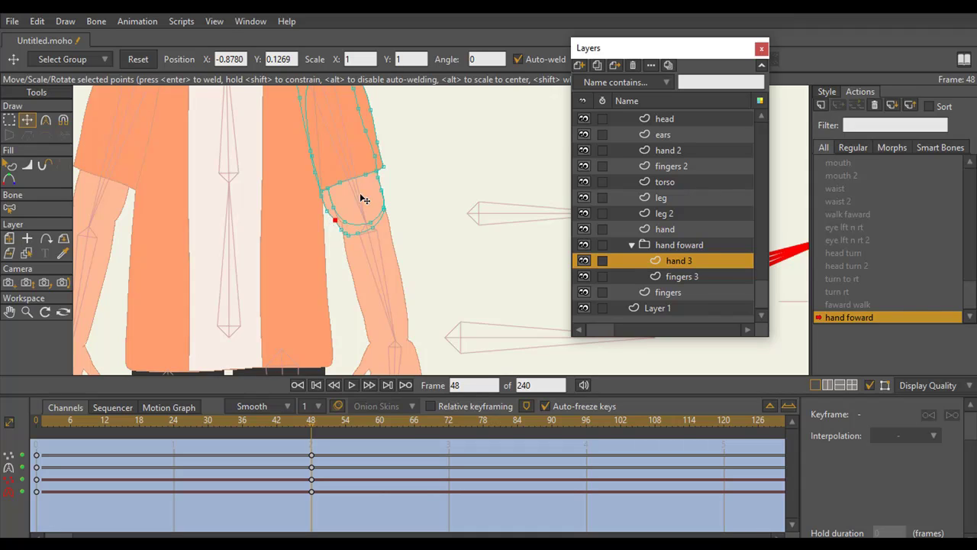
drag(374, 122, 355, 285)
click(332, 219)
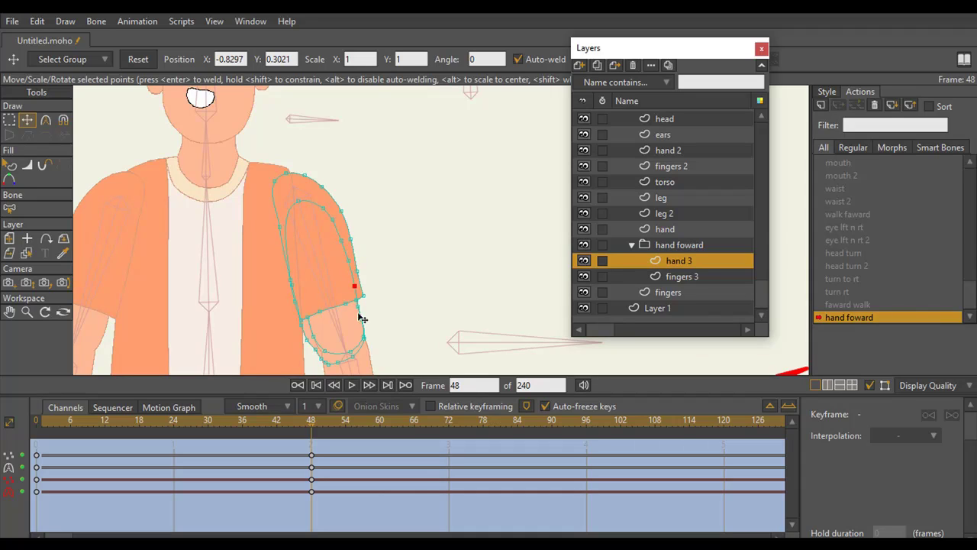
click(333, 364)
mouse_move(345, 366)
mouse_down()
mouse_move(364, 354)
mouse_move(353, 363)
mouse_up()
click(333, 362)
click(324, 207)
scroll(327, 203, down, 3)
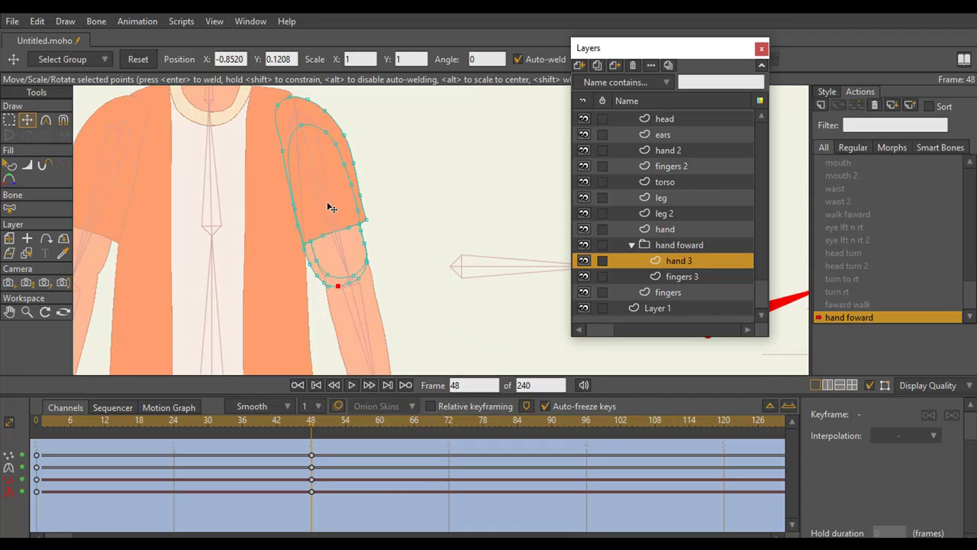
click(323, 135)
Select the whole folded forearm shape, rotate it counterclockwise and shift it inward toward the chest, then deselect it.
click(9, 120)
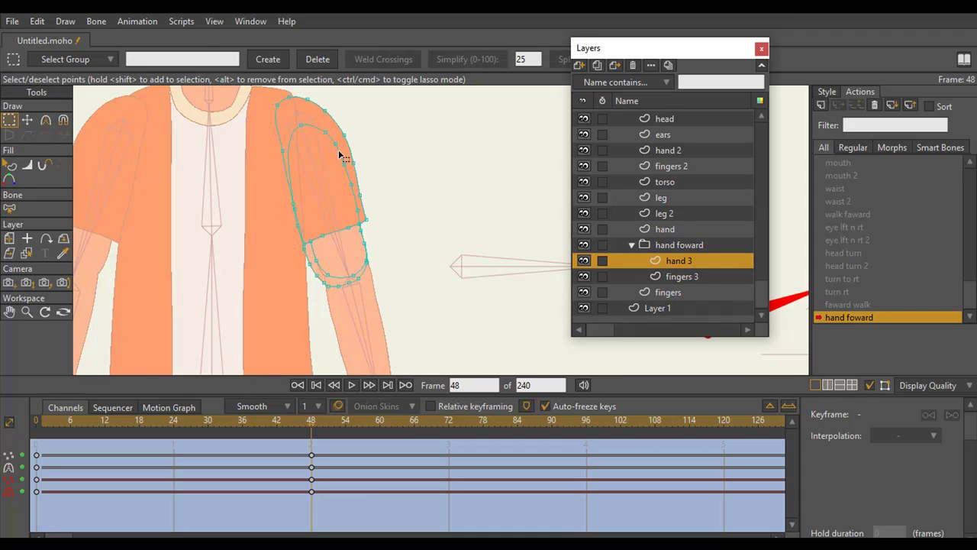
double_click(343, 156)
click(27, 121)
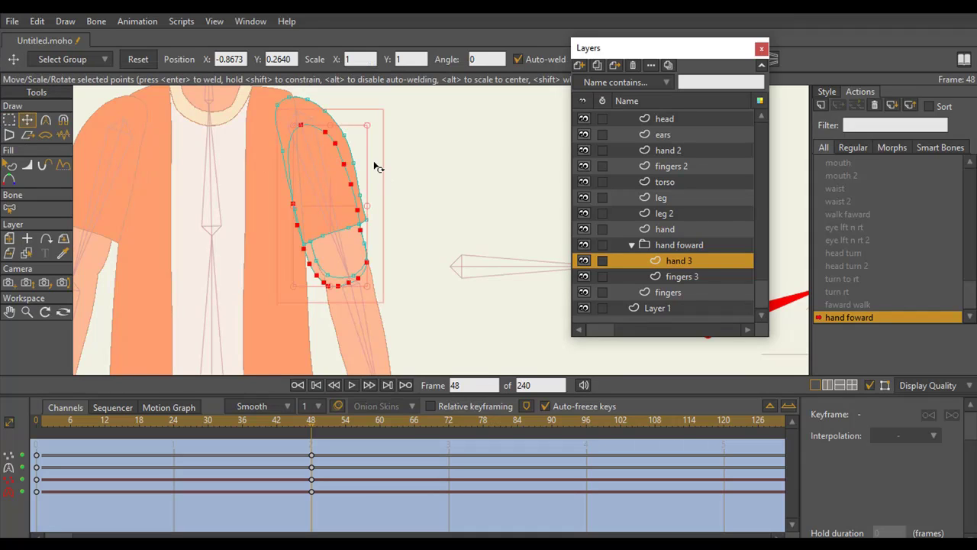
drag(375, 164, 369, 151)
drag(312, 211, 301, 213)
click(9, 120)
click(101, 108)
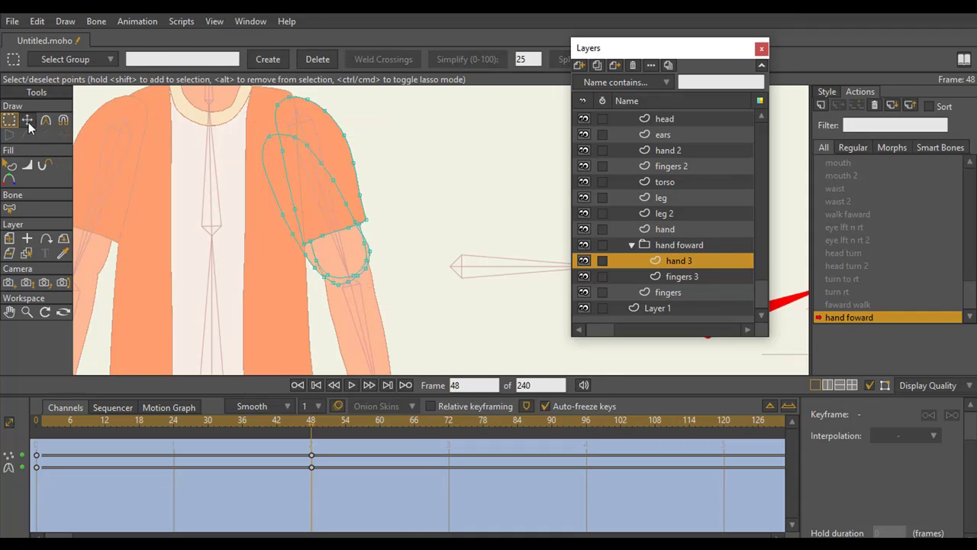
Adjust the tilted forearm's outer elbow point and the points along its inner edge to refine the bend.
click(28, 122)
drag(371, 249, 368, 254)
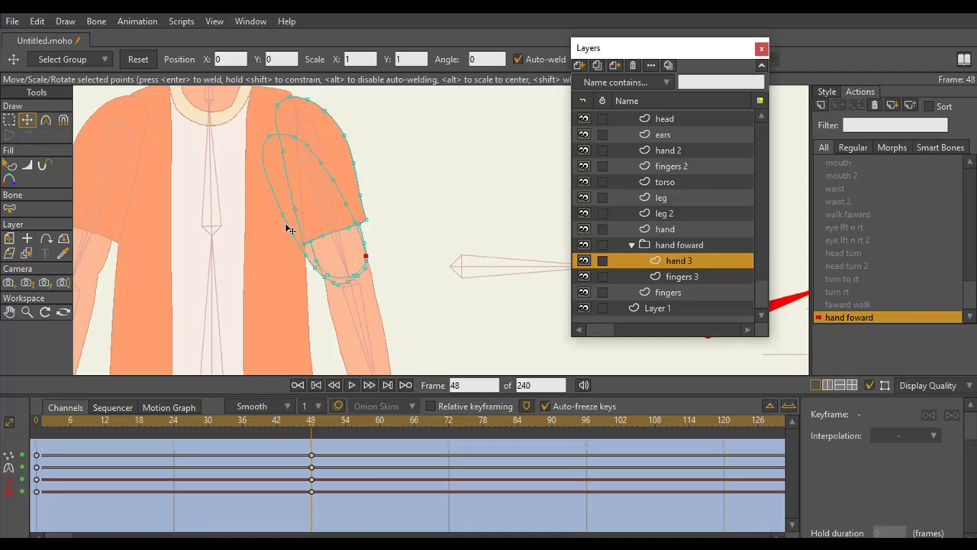
drag(284, 217, 262, 155)
drag(289, 231, 347, 239)
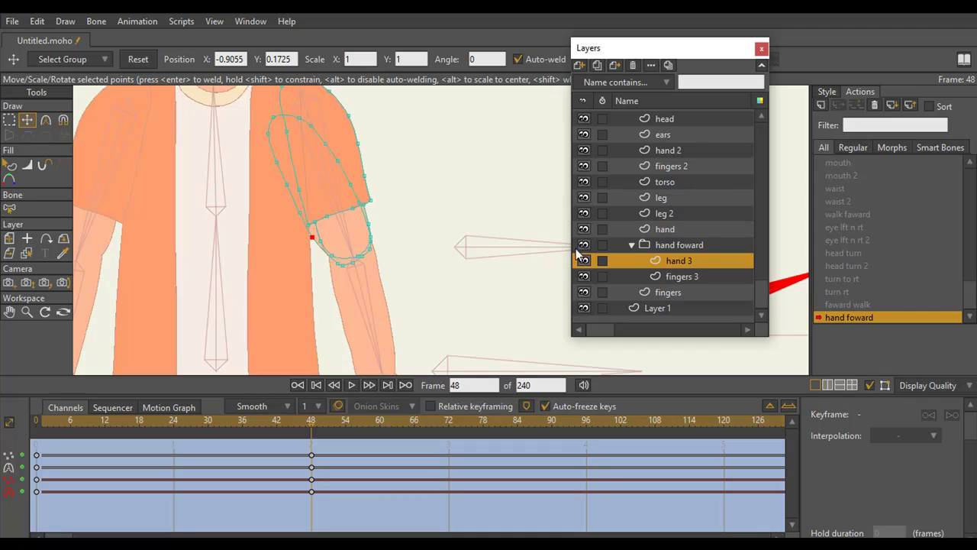
Collapse the "hand foward" group and hide the original hand and fingers layers.
click(631, 249)
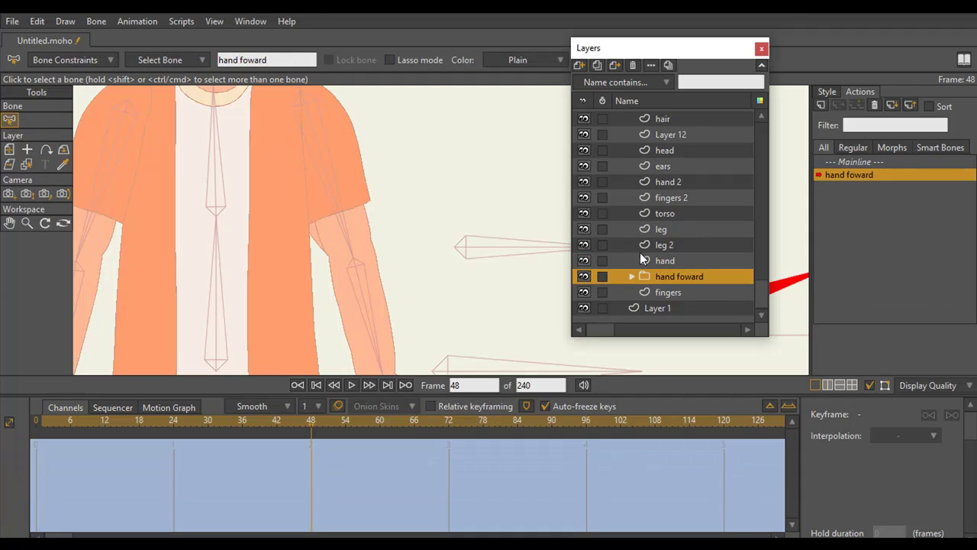
click(595, 263)
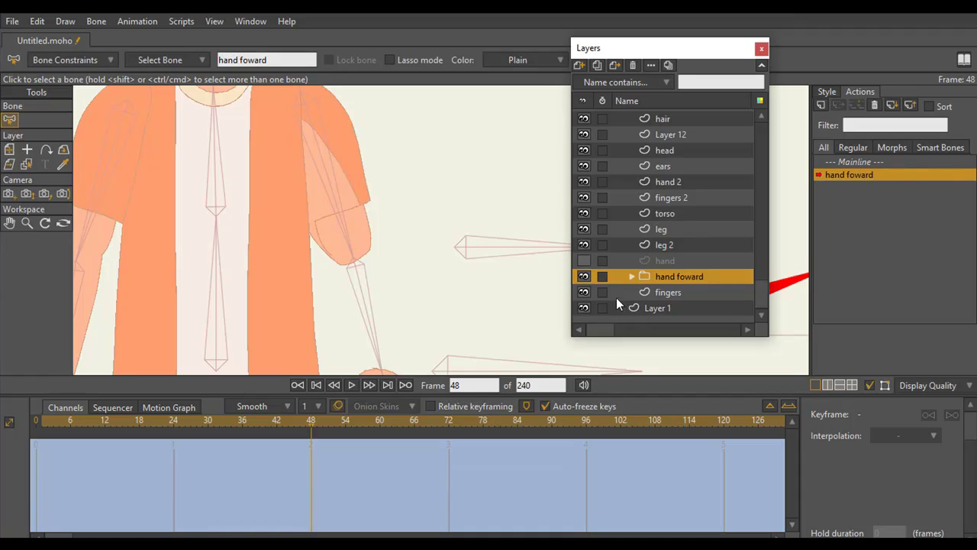
click(584, 292)
drag(403, 229, 366, 218)
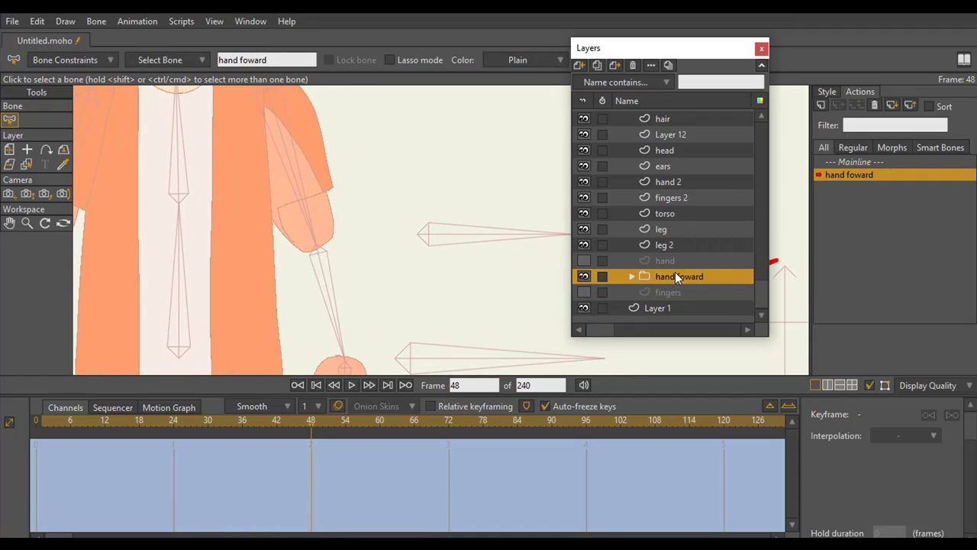
Move the "hand foward" group above the torso layer, directly below fingers 2.
click(632, 276)
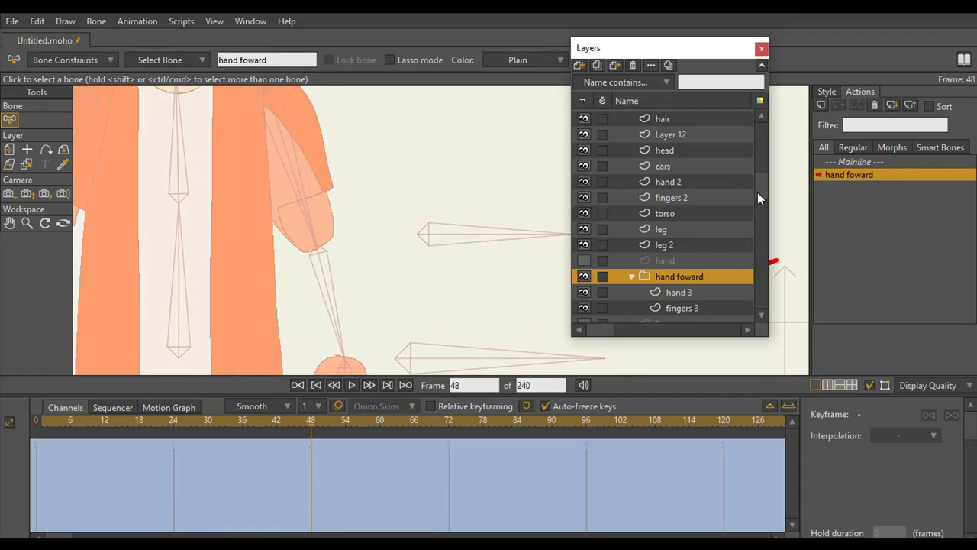
drag(760, 194, 760, 299)
click(691, 261)
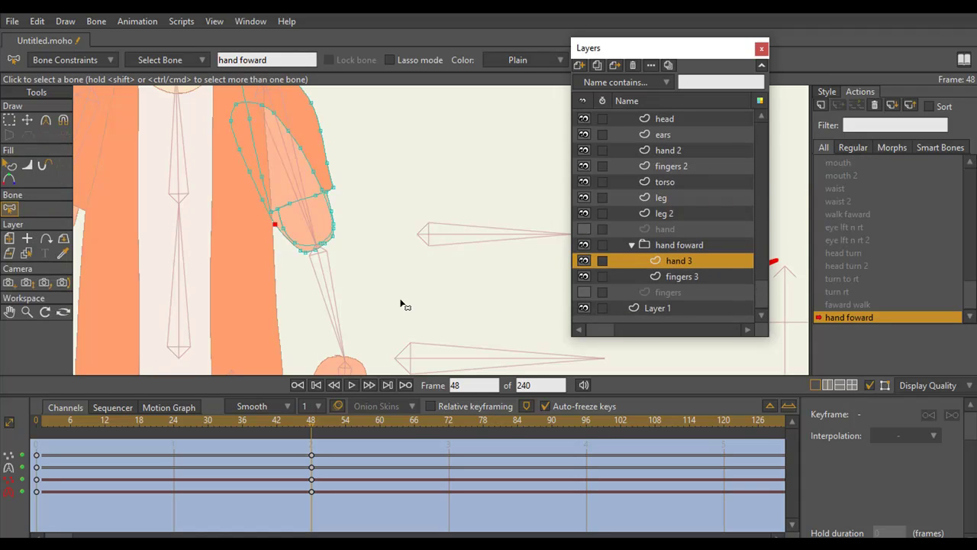
click(642, 243)
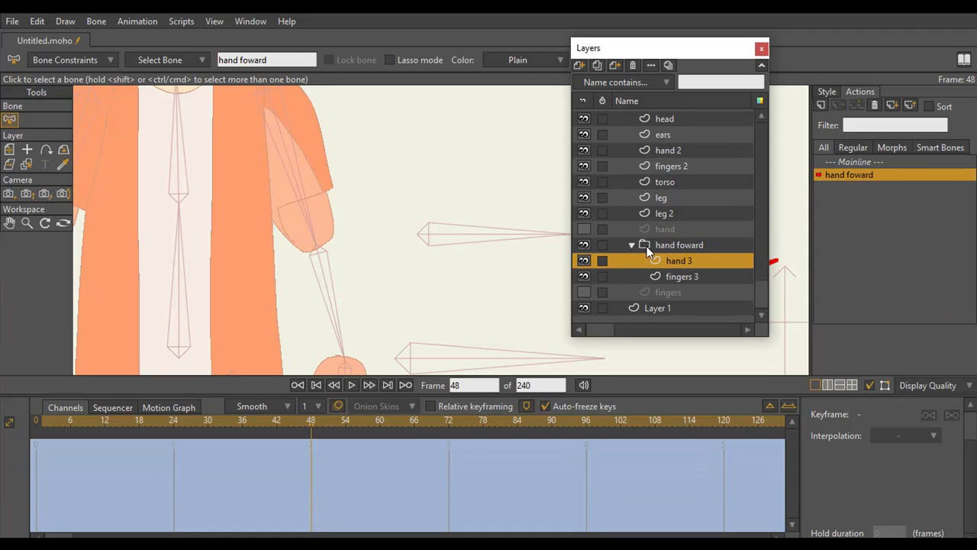
click(30, 223)
drag(176, 256, 273, 265)
drag(657, 241, 655, 183)
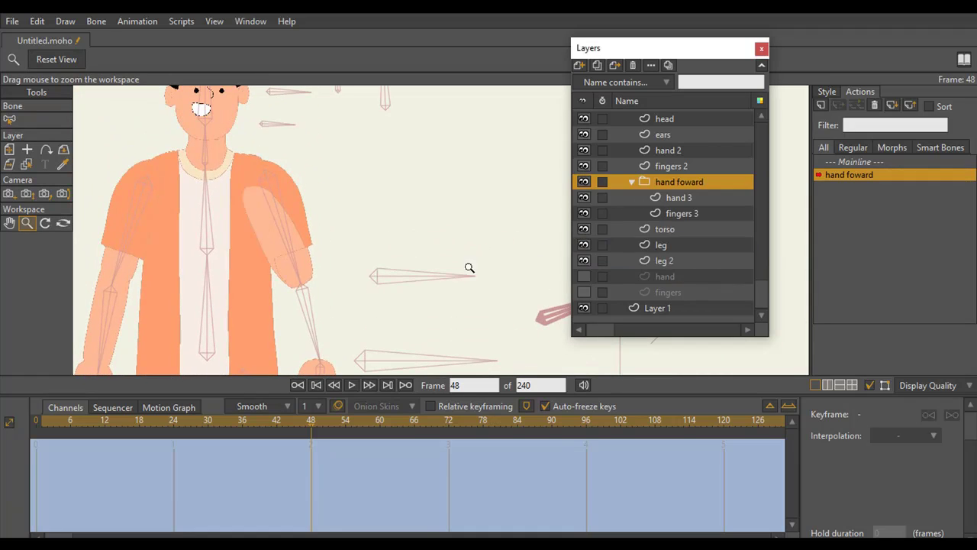
Expand the "hand foward" group and select its hand 3 layer for point selection.
drag(274, 261, 323, 261)
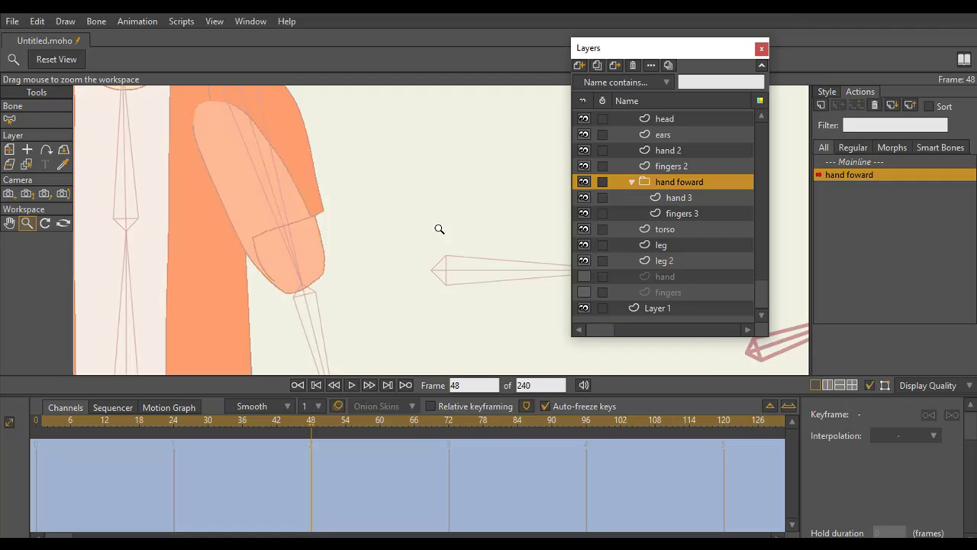
click(637, 183)
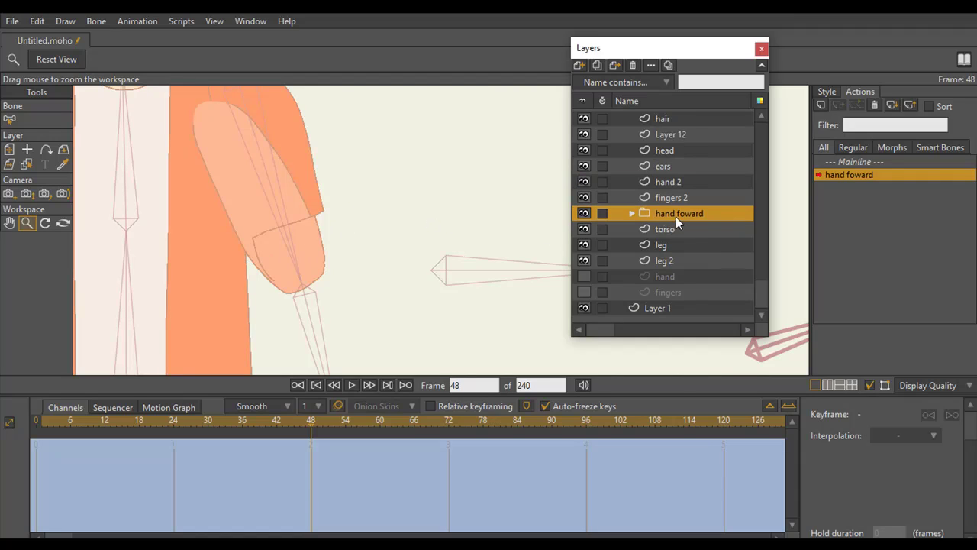
click(632, 214)
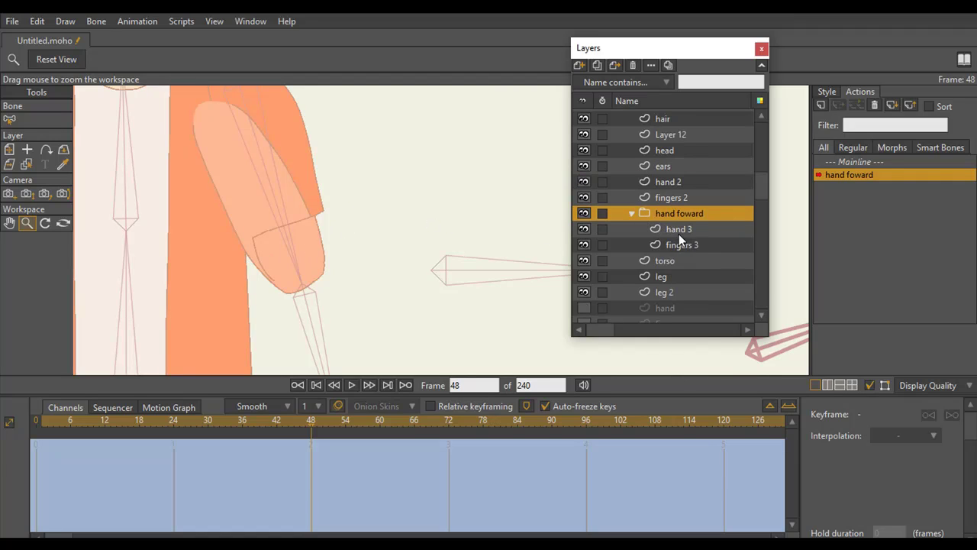
click(679, 233)
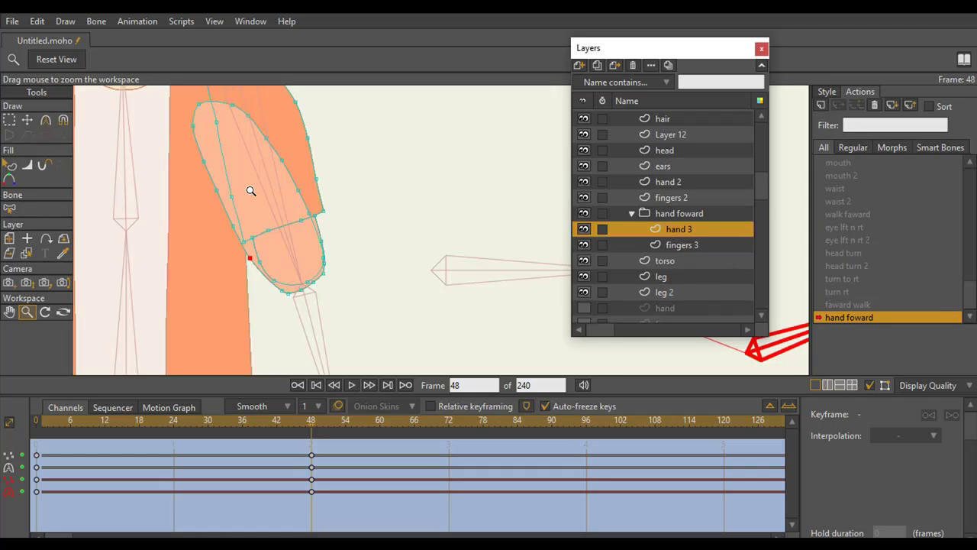
click(10, 121)
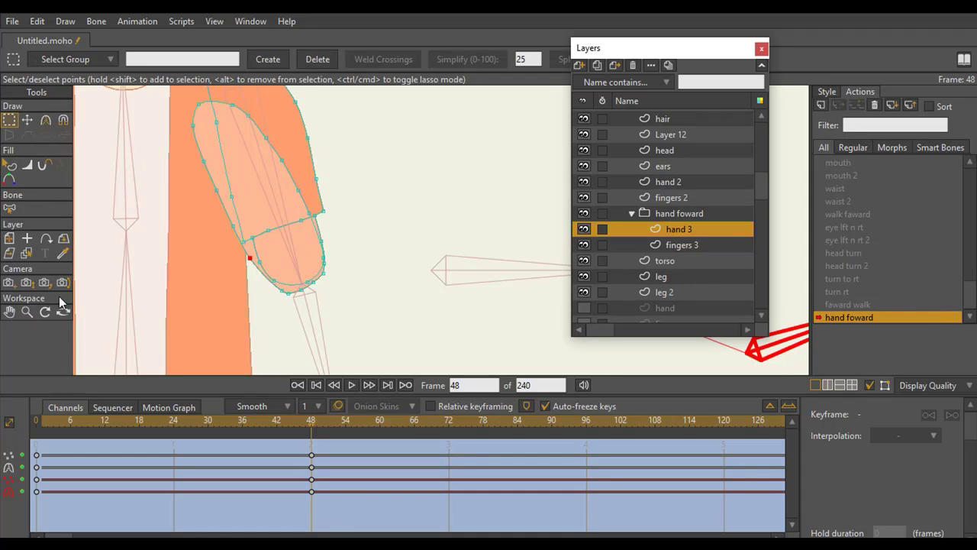
Examine how the folded forearm's outline overlaps the sleeve edge on hand 3 by selecting the forearm and seam points.
click(27, 311)
drag(219, 252, 103, 213)
click(10, 121)
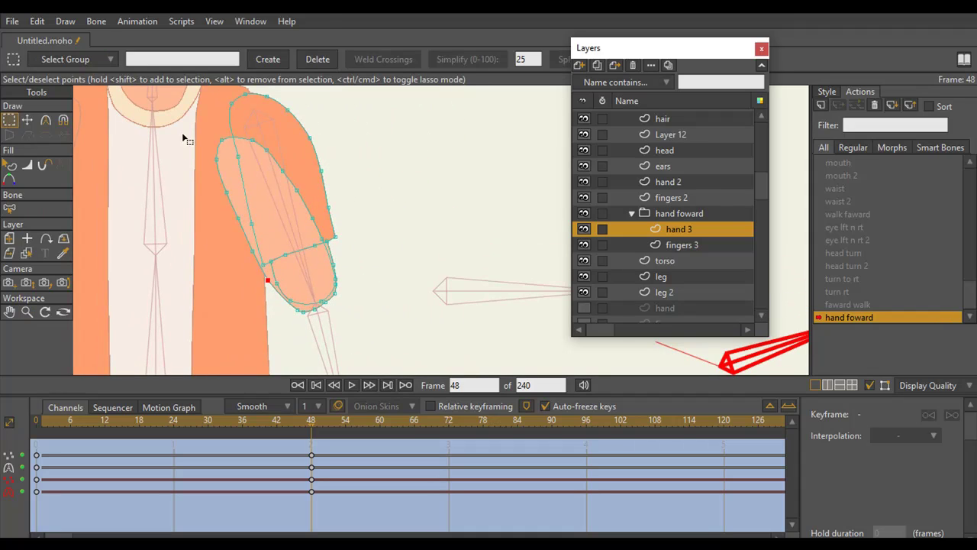
double_click(219, 155)
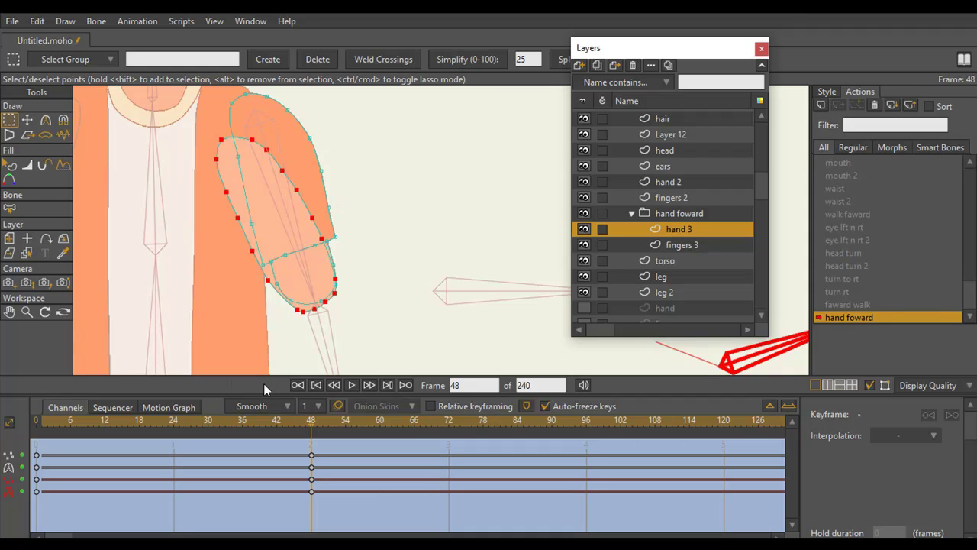
click(319, 249)
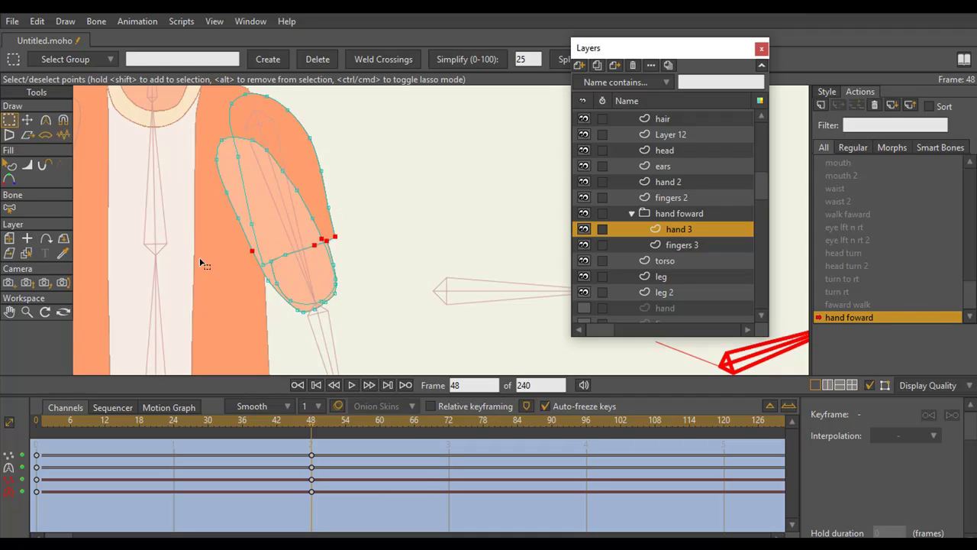
click(26, 311)
drag(321, 256, 334, 303)
drag(352, 268, 175, 268)
drag(306, 213, 303, 232)
drag(350, 253, 294, 252)
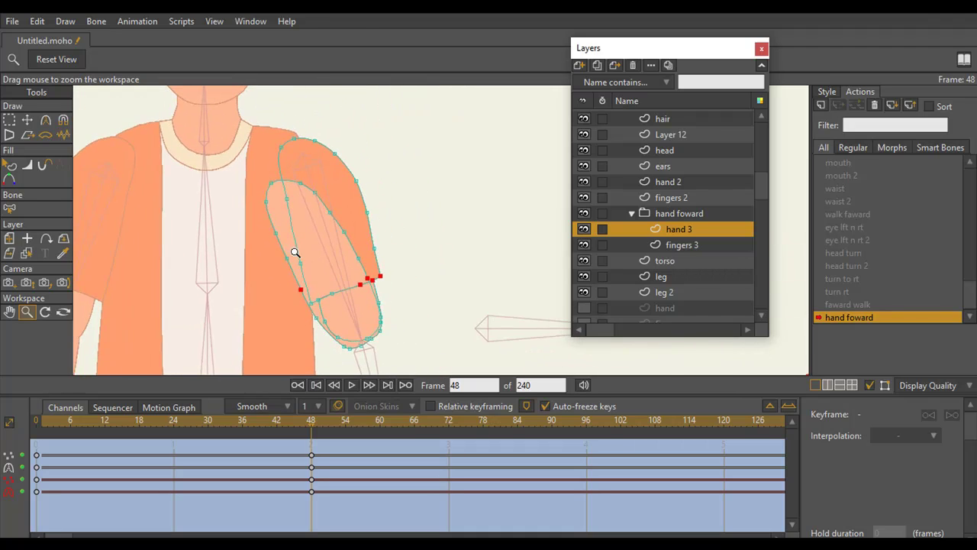
Select the folded forearm shape on hand 3 and raise it to the front, over the sleeve.
click(9, 167)
click(313, 250)
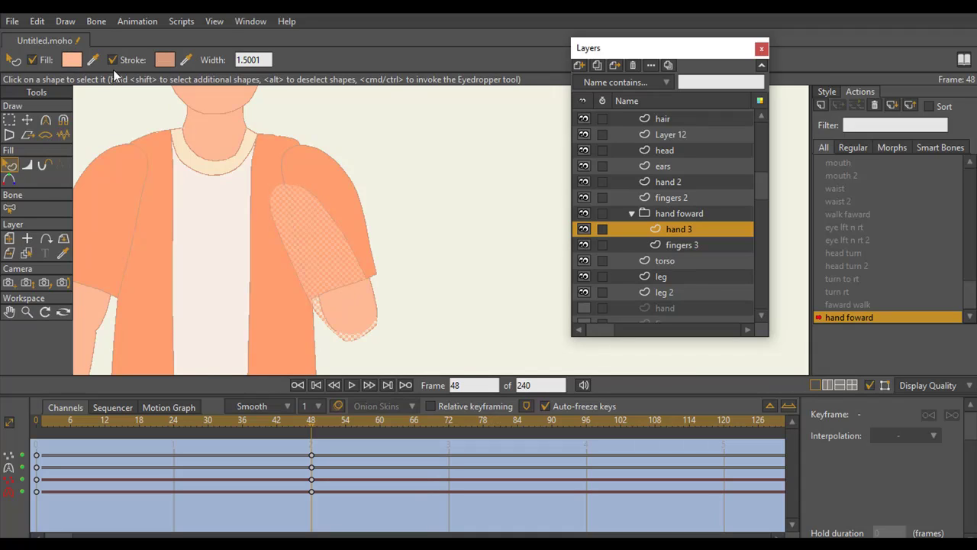
click(39, 24)
click(58, 22)
click(67, 24)
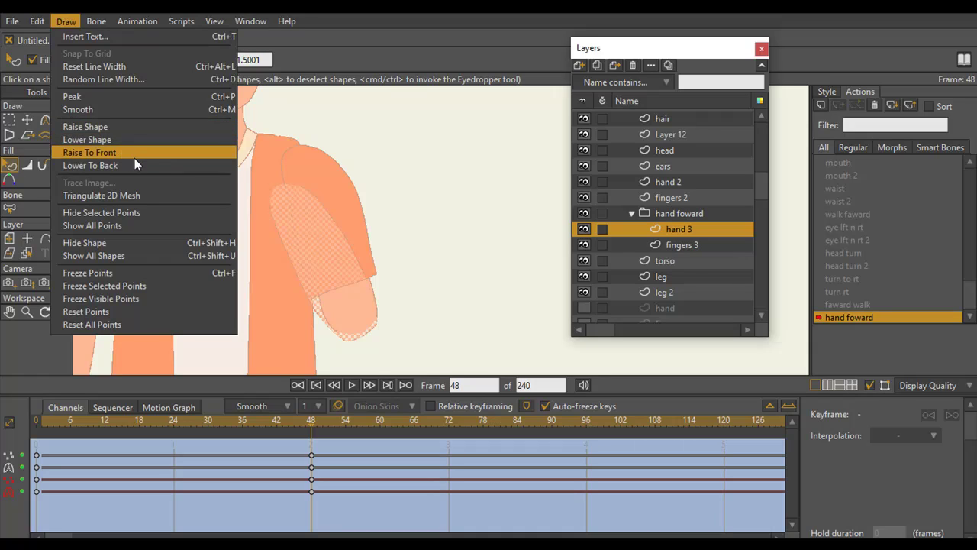
click(135, 155)
click(65, 23)
click(110, 153)
click(10, 120)
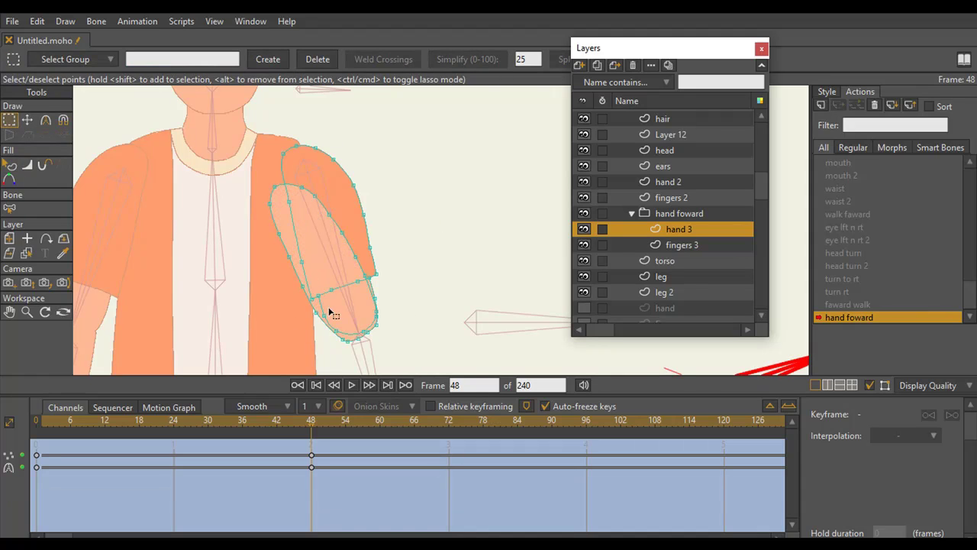
Render a preview of frame 48 to check the folded forearm, then close it.
key(ctrl+r)
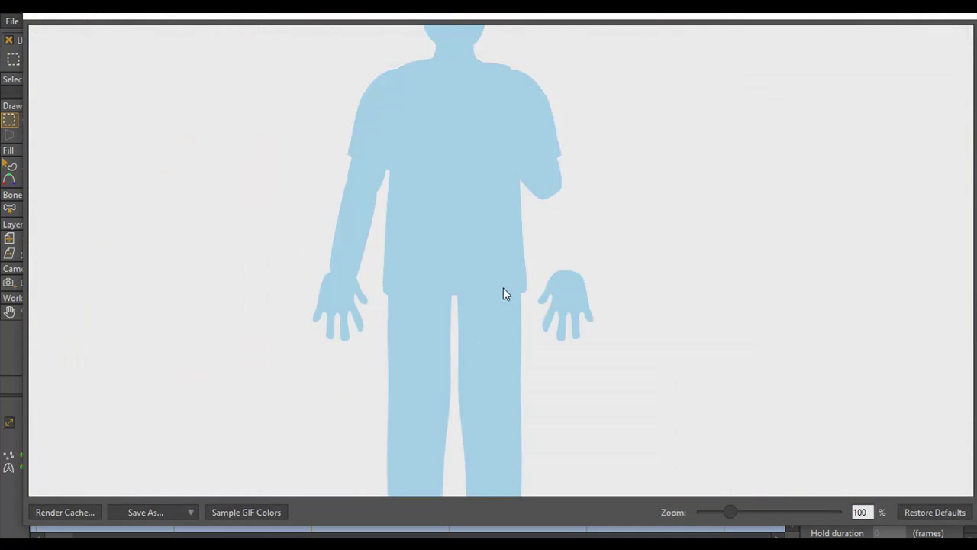
click(942, 14)
click(966, 11)
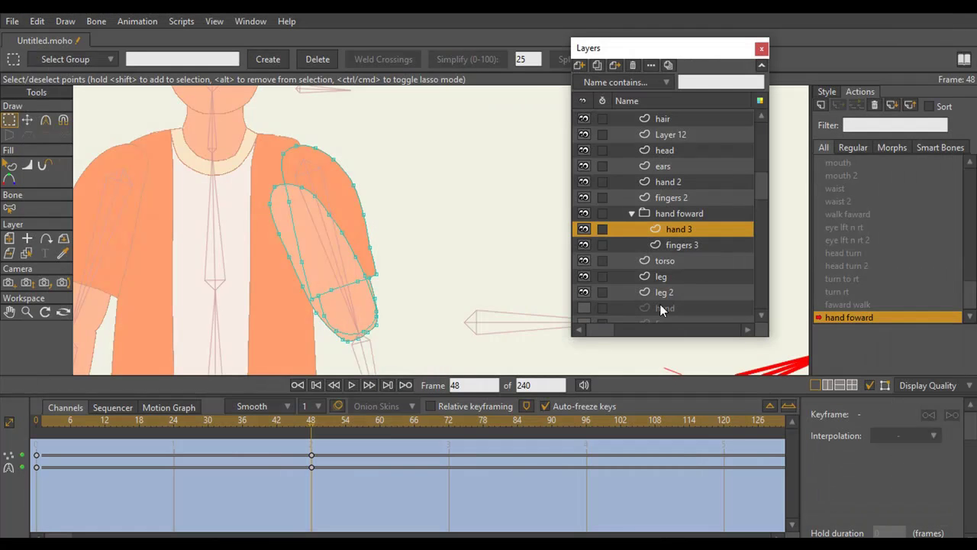
scroll(764, 190, up, 1)
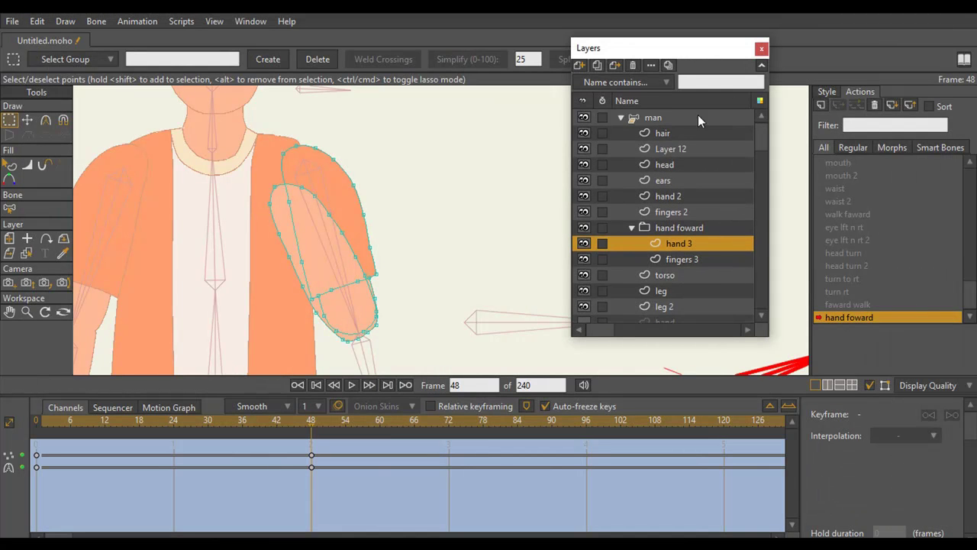
click(636, 118)
double_click(642, 117)
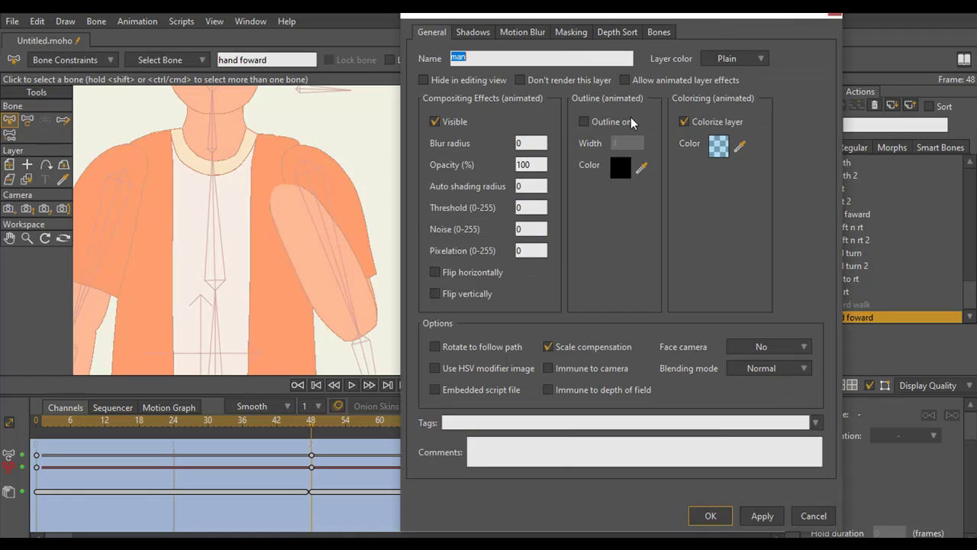
click(585, 122)
click(833, 16)
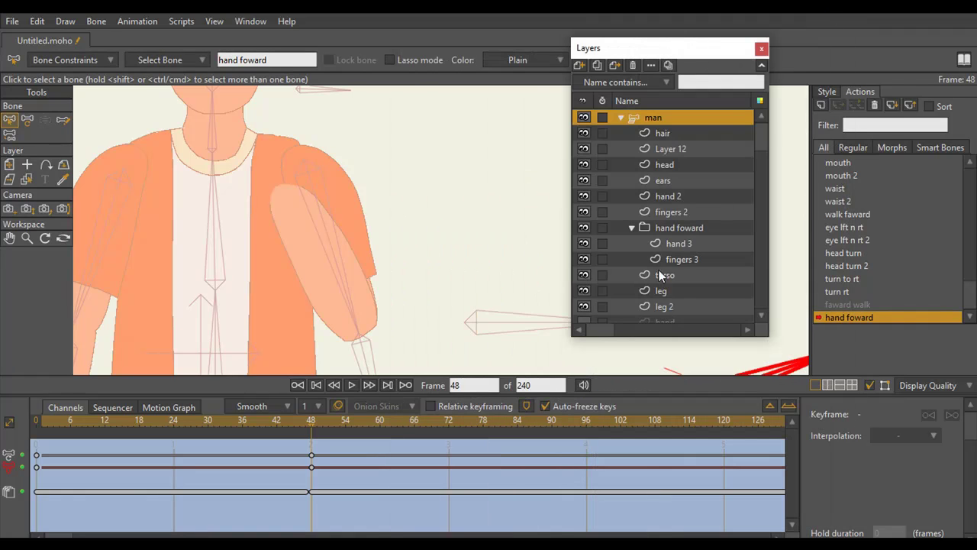
Collapse the man layer and turn off Colorize layer in its layer settings.
click(621, 118)
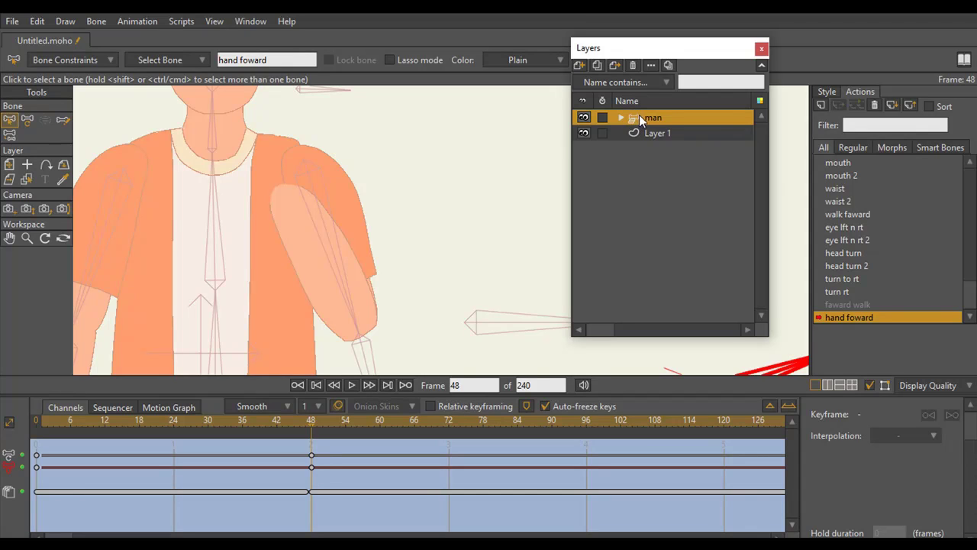
double_click(639, 116)
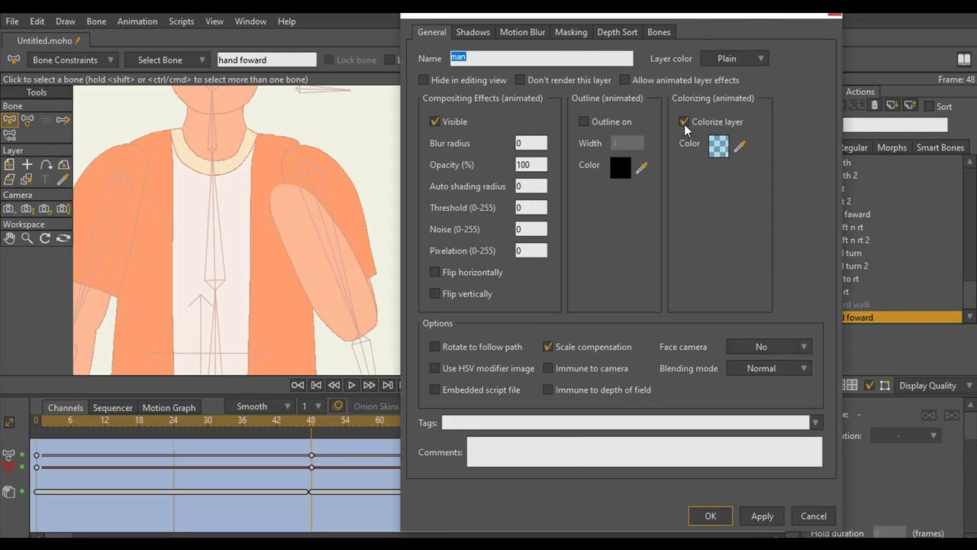
click(711, 516)
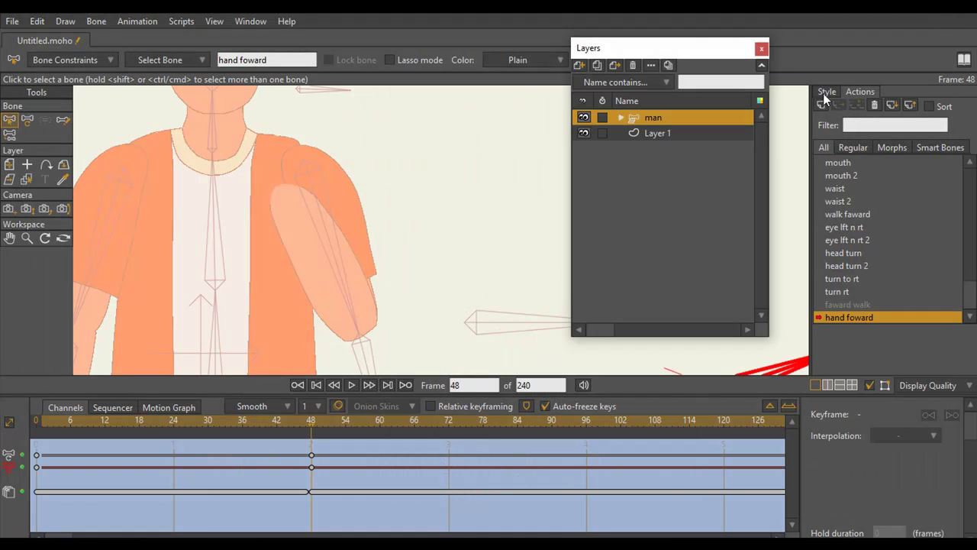
Expand the man layer again and select the fingers 3 layer inside the "hand foward" group.
click(27, 237)
drag(336, 243, 243, 250)
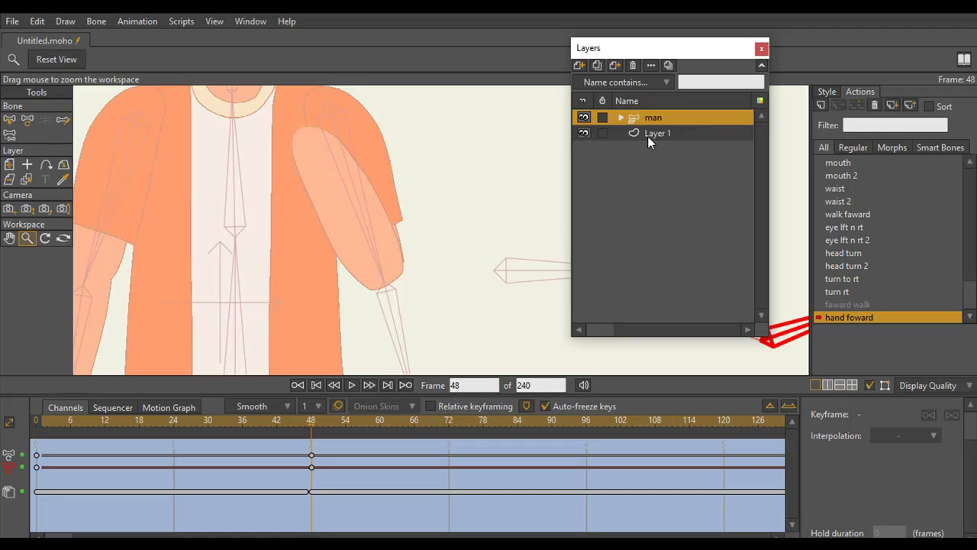
click(621, 117)
click(668, 196)
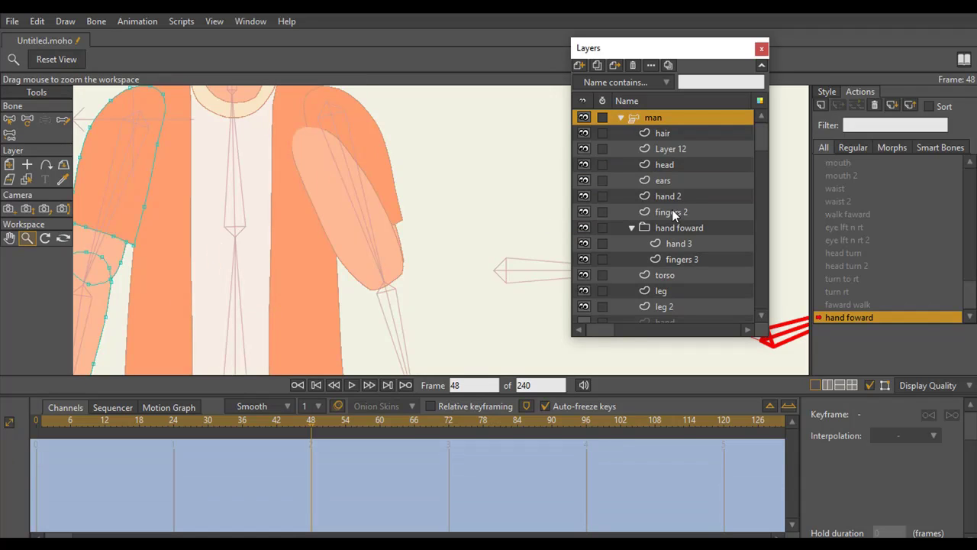
click(672, 214)
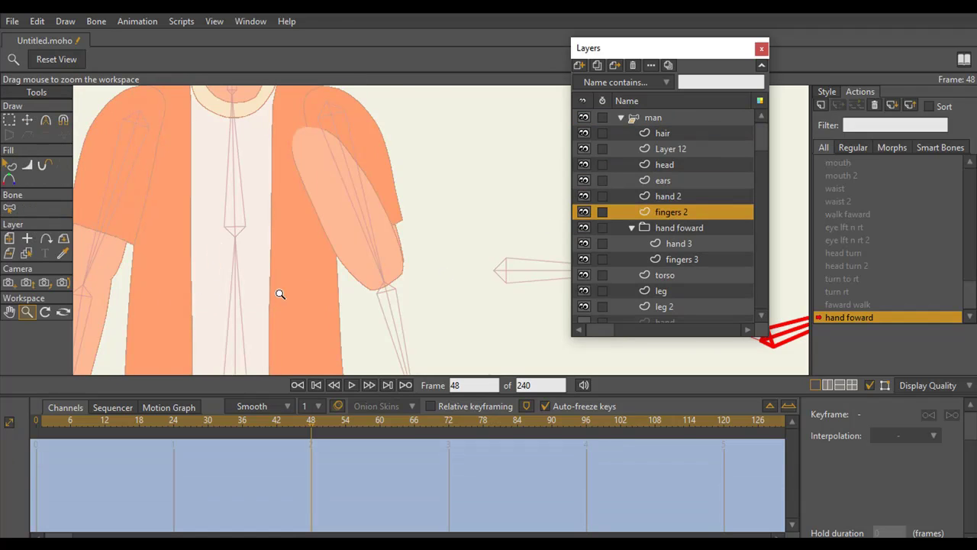
scroll(284, 294, down, 5)
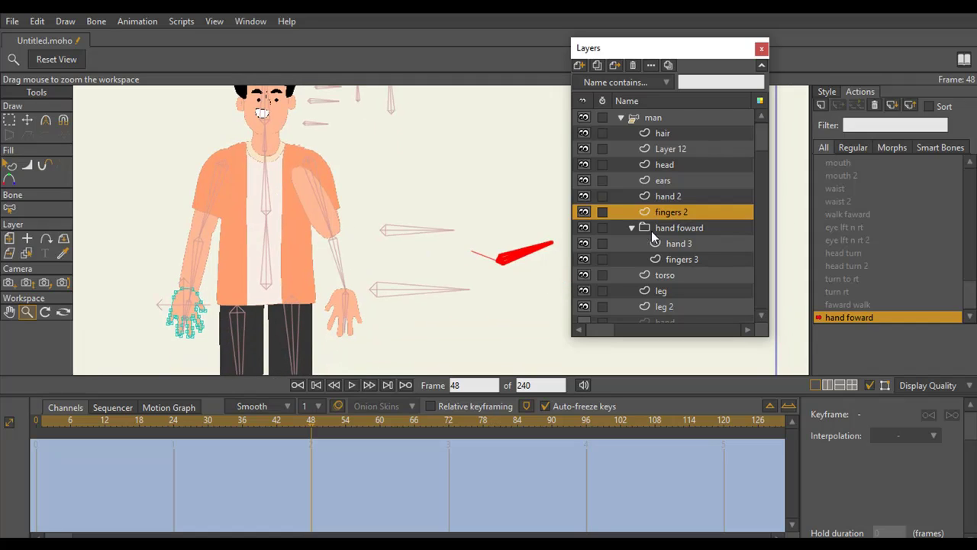
click(682, 259)
click(26, 120)
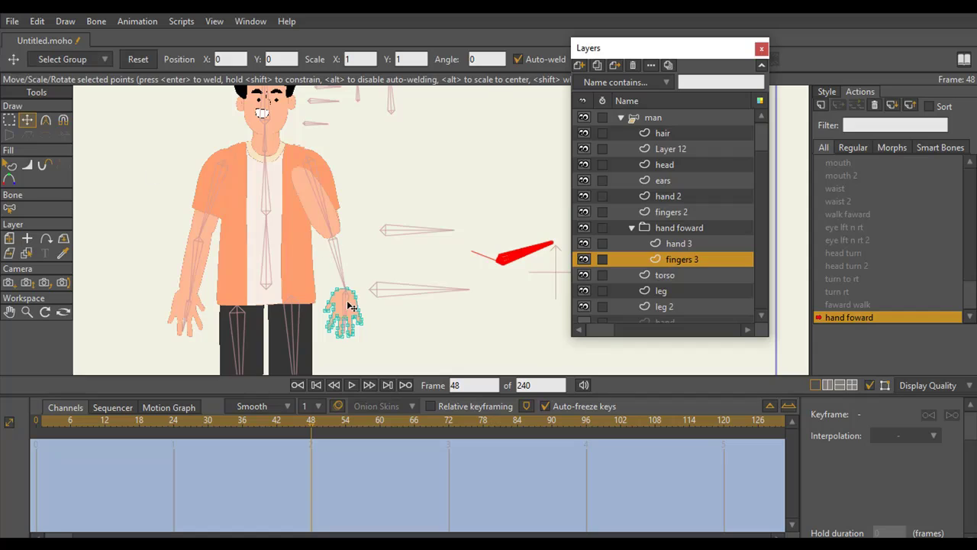
drag(347, 310, 312, 203)
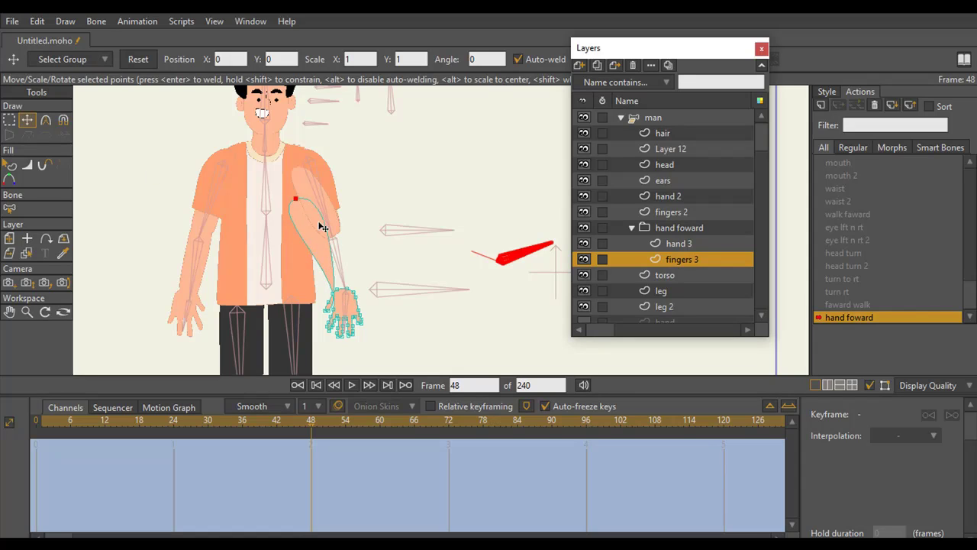
key(ctrl+z)
Select all points of the fingers 3 hand and move it onto the folded forearm's upper end, at about X -0.96, Y 0.30.
key(g)
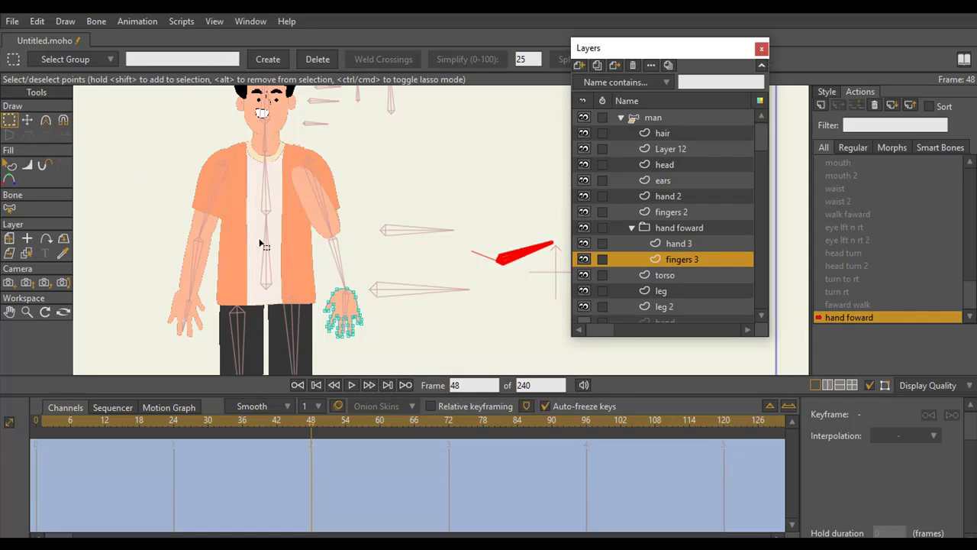
drag(260, 244, 393, 372)
click(26, 120)
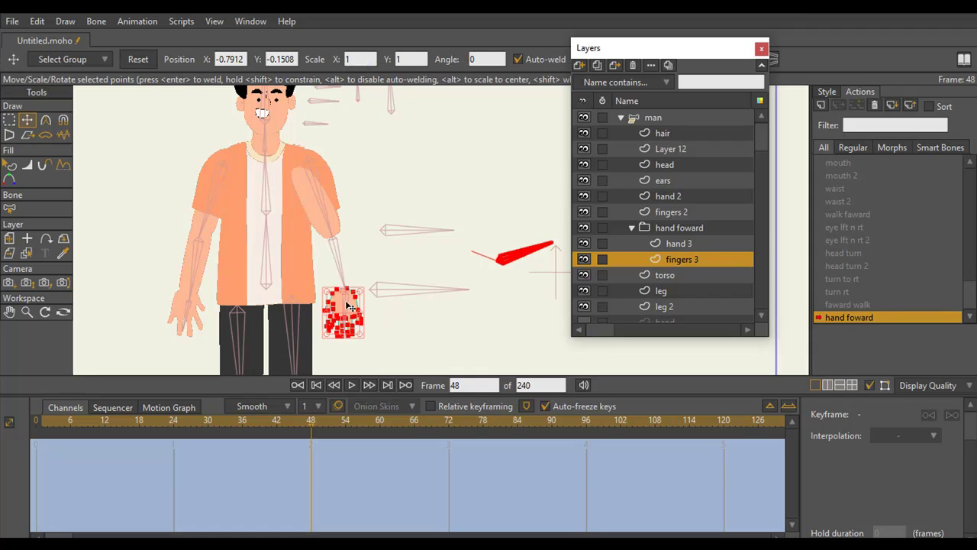
drag(347, 305, 303, 187)
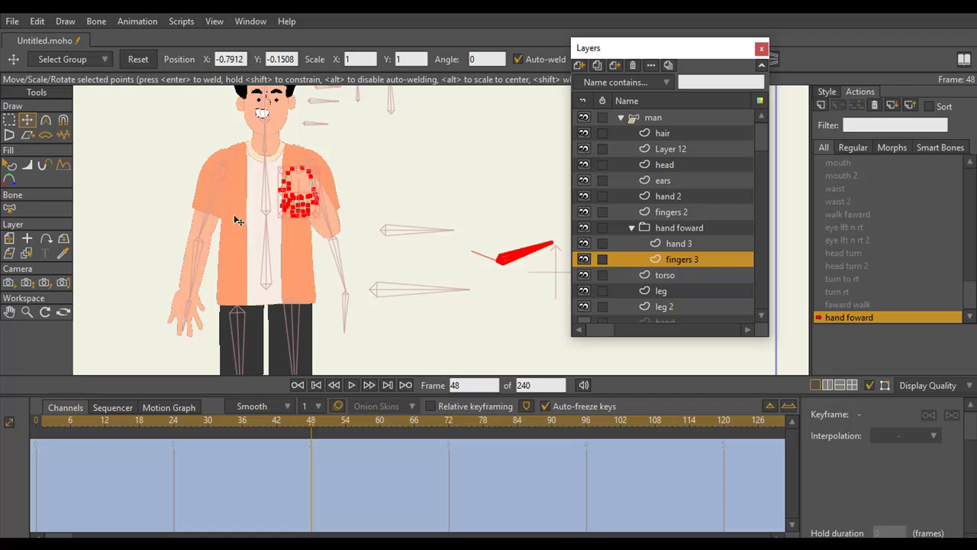
Nudge the hand slightly to about X -0.956, Y 0.299 and move the fingers 3 layer above hand 3 in the group.
click(27, 312)
drag(356, 244, 309, 201)
key(g)
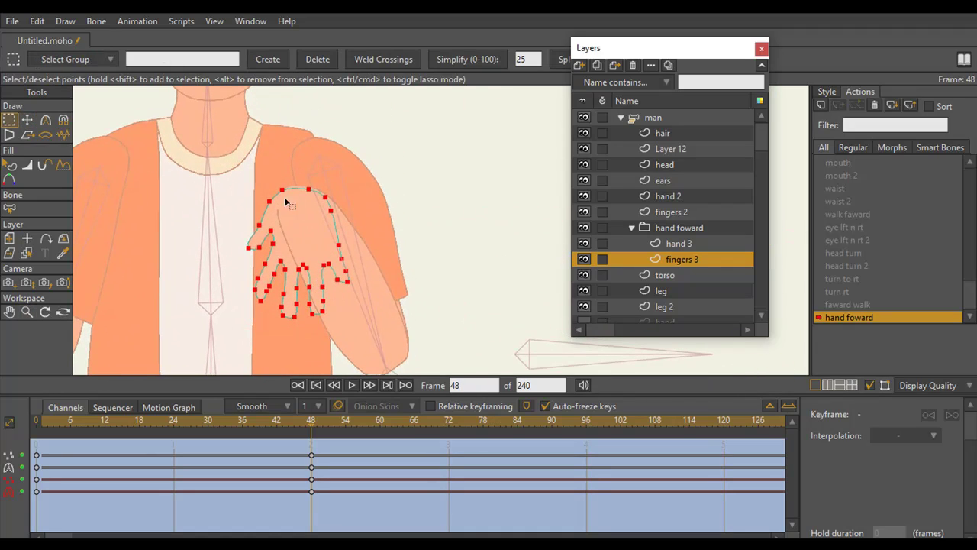
click(28, 121)
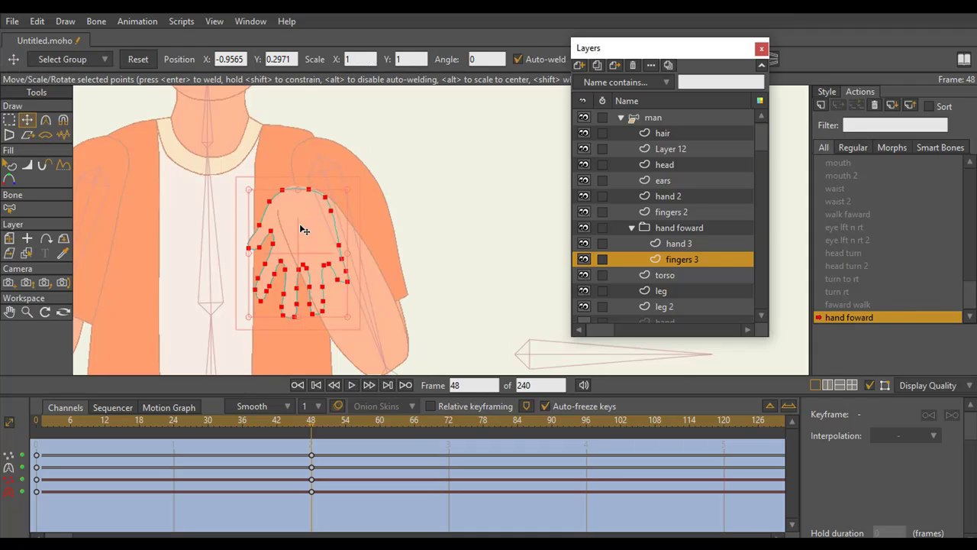
drag(304, 230, 306, 229)
drag(679, 247, 680, 238)
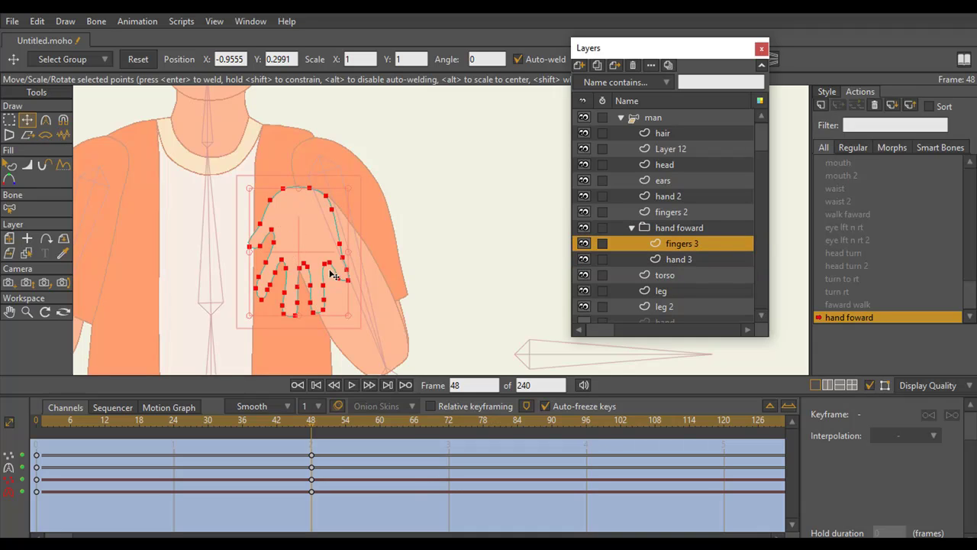
Render a preview of frame 48 to check the raised hand in front of the forearm, then close it.
key(ctrl+r)
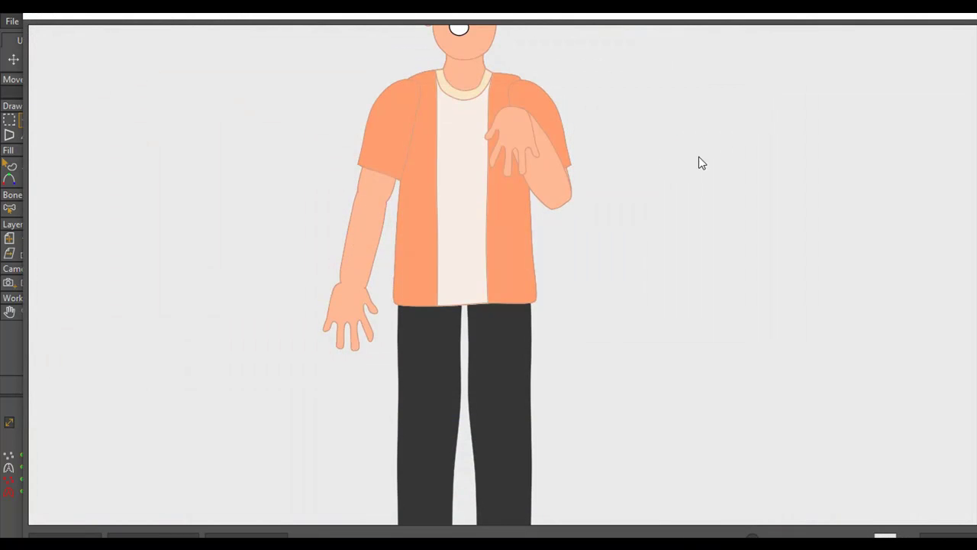
click(952, 15)
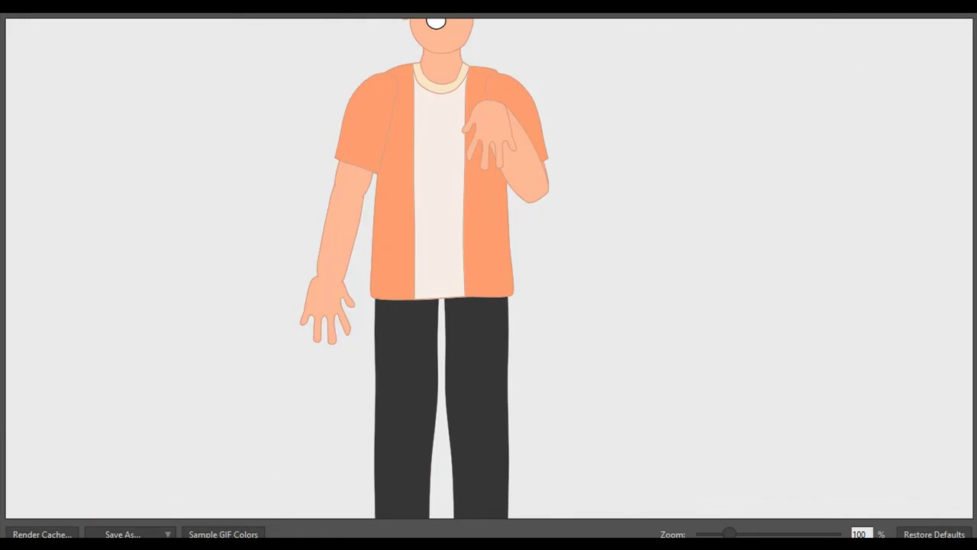
click(963, 15)
click(26, 312)
drag(145, 309, 338, 270)
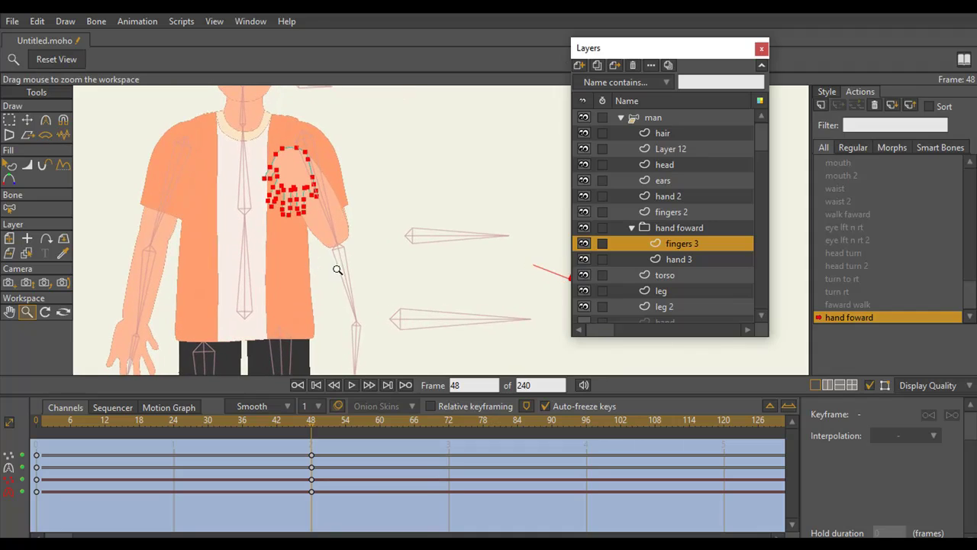
At frame 24, move the overlapping elbow points of hand 3 apart to form a rounded upper edge on the folded forearm.
drag(321, 421, 175, 431)
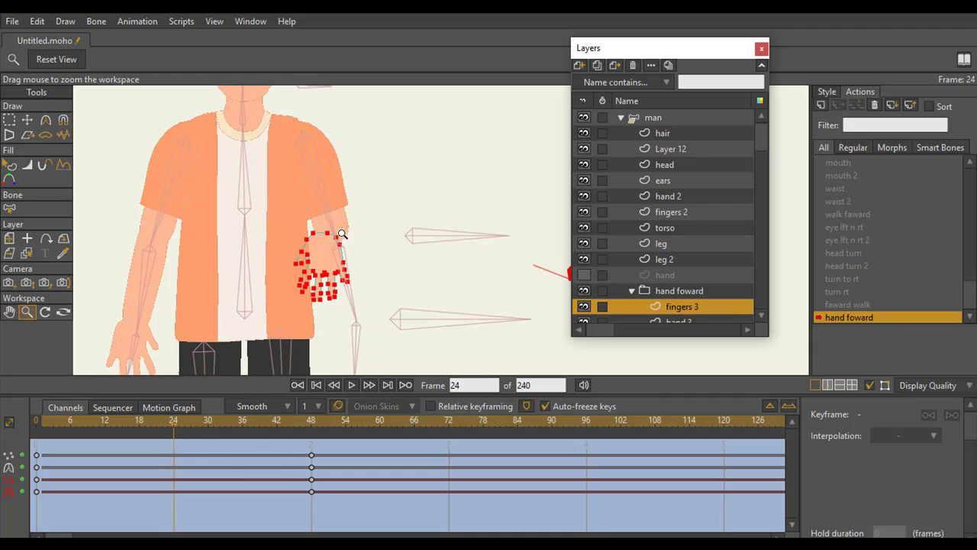
scroll(752, 148, down, 3)
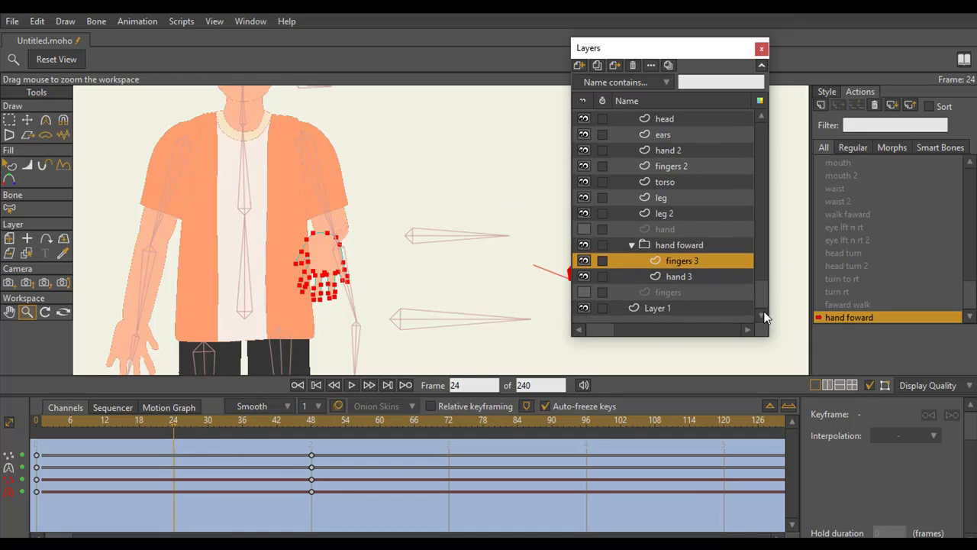
click(704, 279)
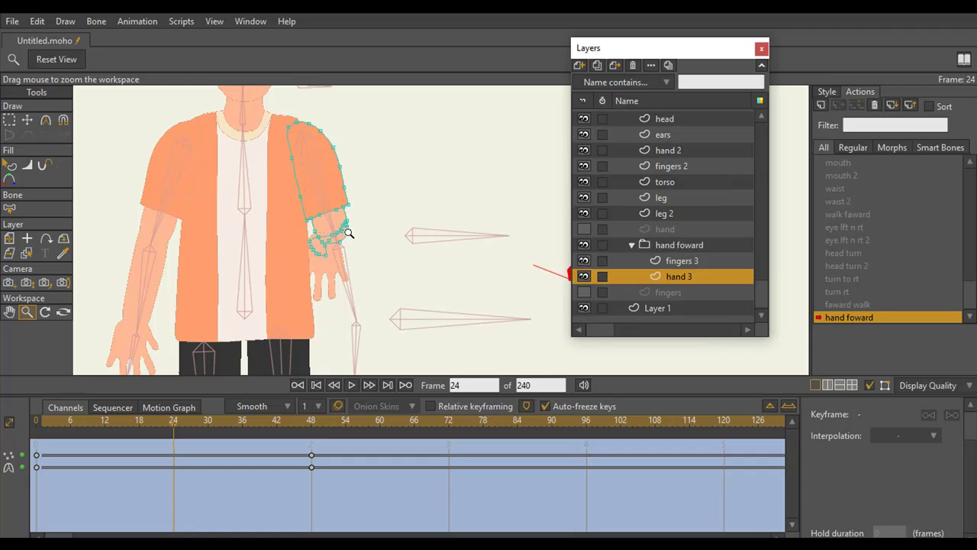
drag(316, 252, 333, 270)
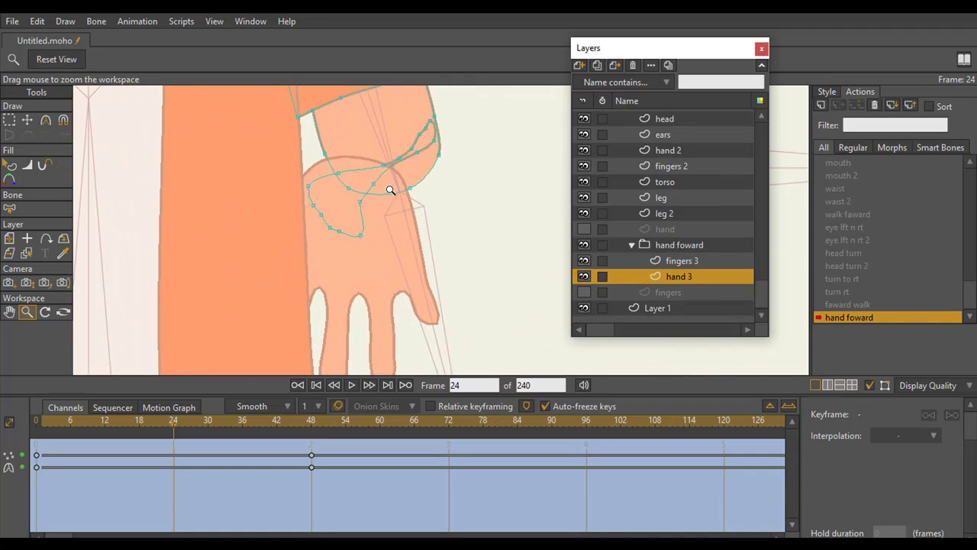
click(29, 123)
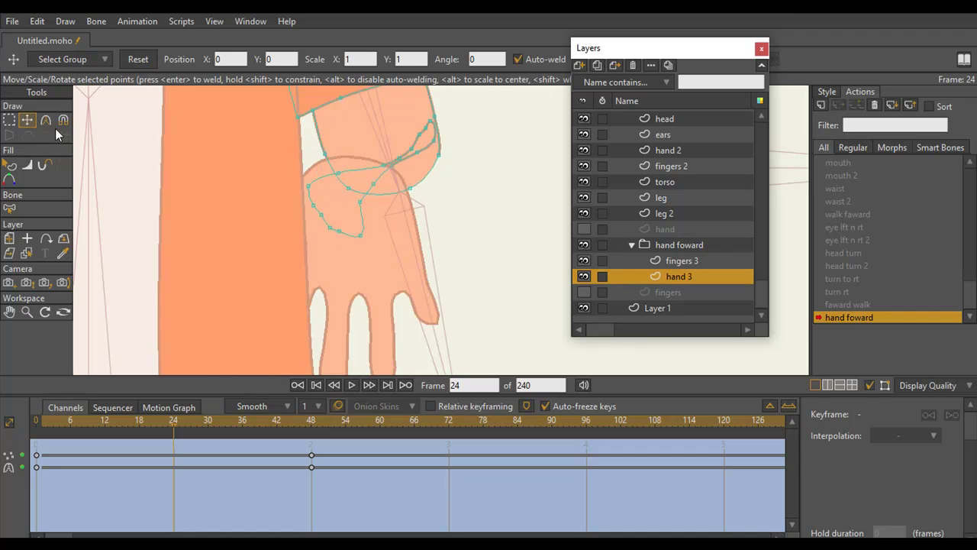
drag(382, 169, 384, 148)
drag(428, 172, 322, 166)
click(431, 126)
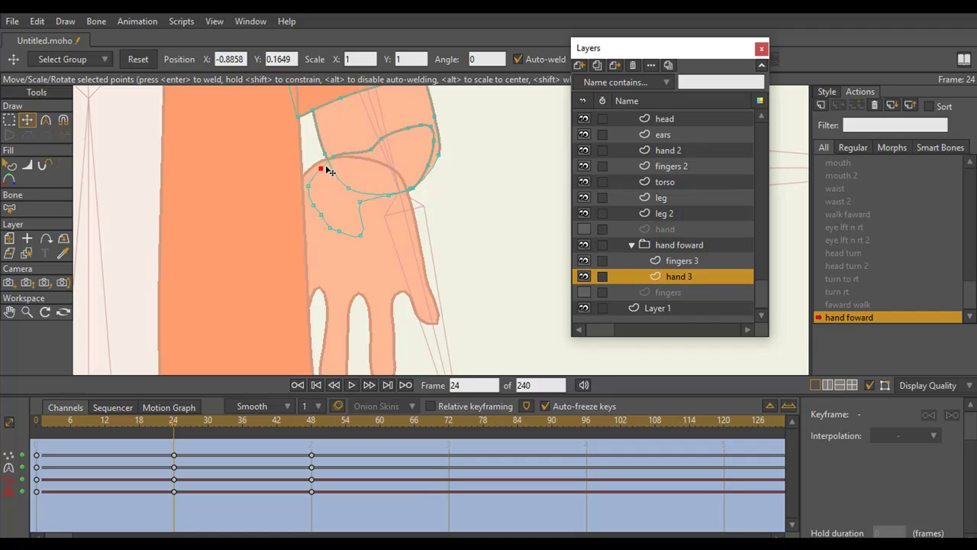
Smooth the outer edge and elbow curve of the hand 3 forearm at frame 24 by repositioning its points.
drag(359, 200, 386, 202)
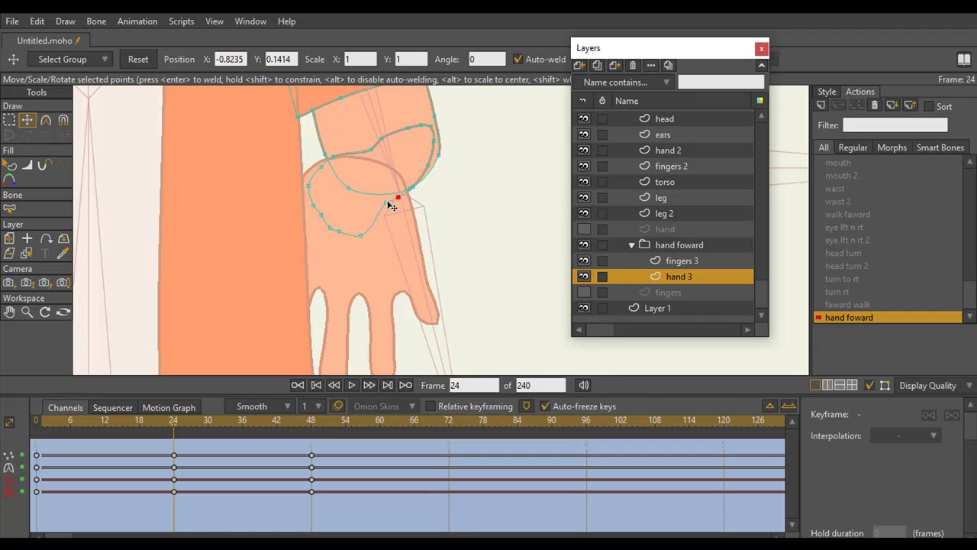
drag(394, 206, 391, 204)
drag(366, 147, 365, 145)
click(434, 162)
drag(436, 144, 433, 134)
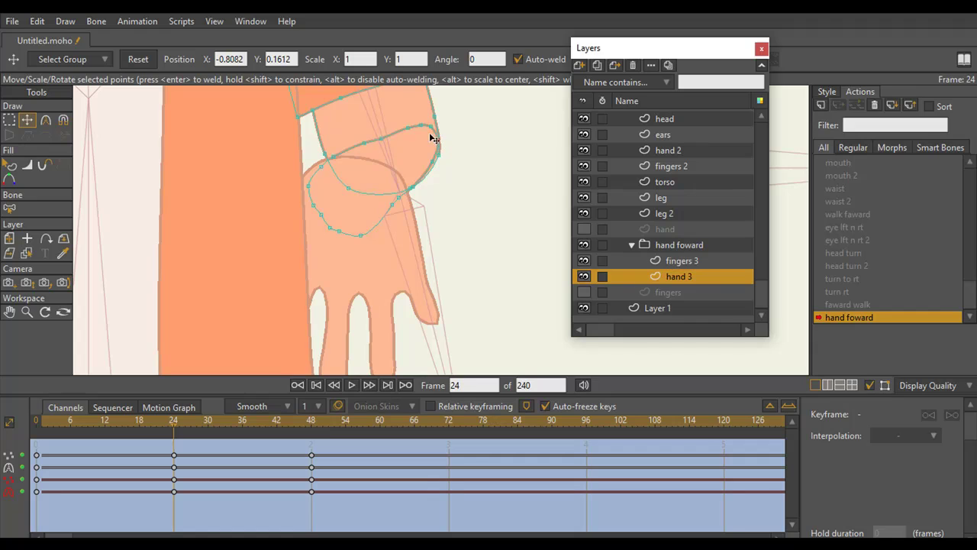
click(427, 165)
At frame 12, move the inner edge and elbow points of the hand 3 forearm outward to line up with the upper arm.
drag(188, 427, 104, 420)
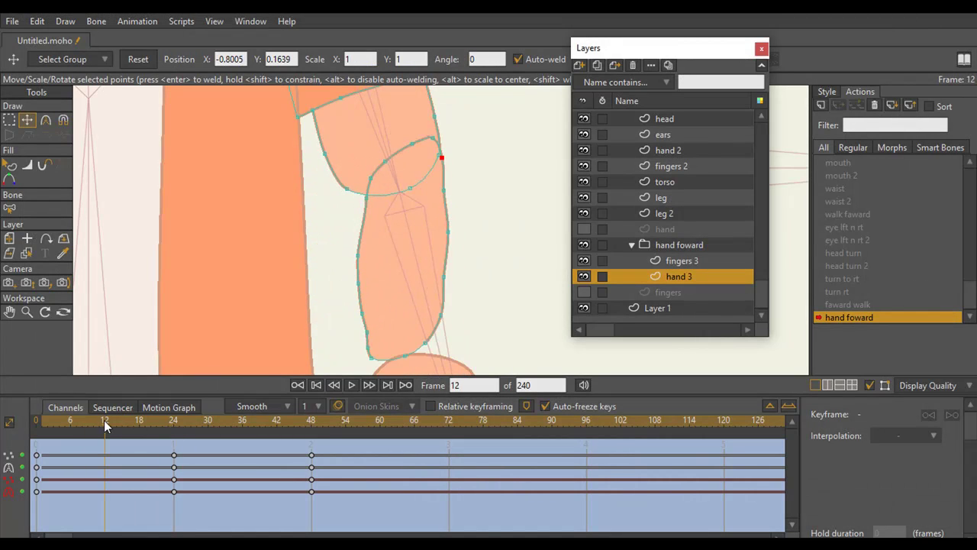
click(27, 311)
mouse_move(292, 290)
mouse_down()
mouse_move(286, 162)
mouse_move(395, 203)
mouse_move(319, 159)
mouse_move(265, 215)
mouse_up()
click(26, 119)
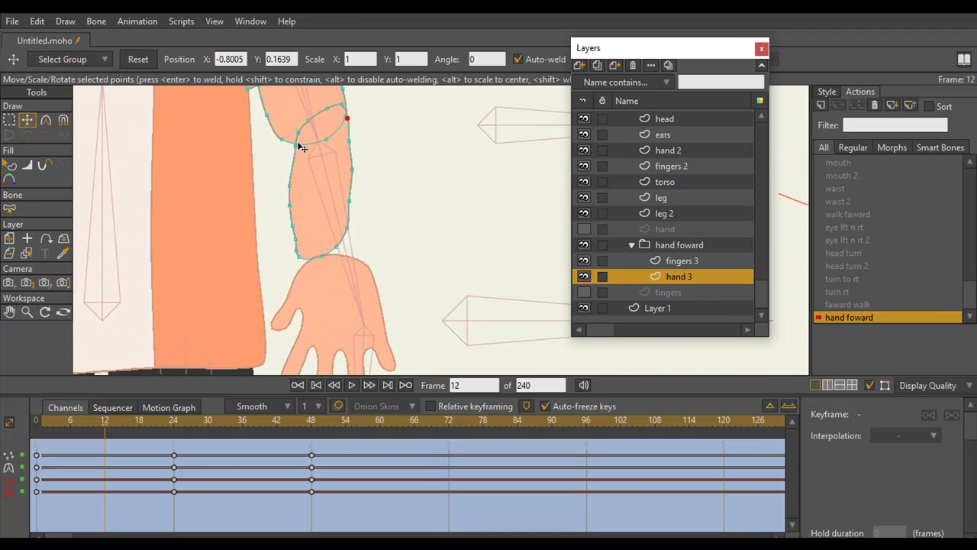
mouse_move(297, 145)
mouse_down()
mouse_move(282, 130)
mouse_move(282, 144)
mouse_up()
drag(290, 185, 286, 185)
drag(309, 122, 329, 105)
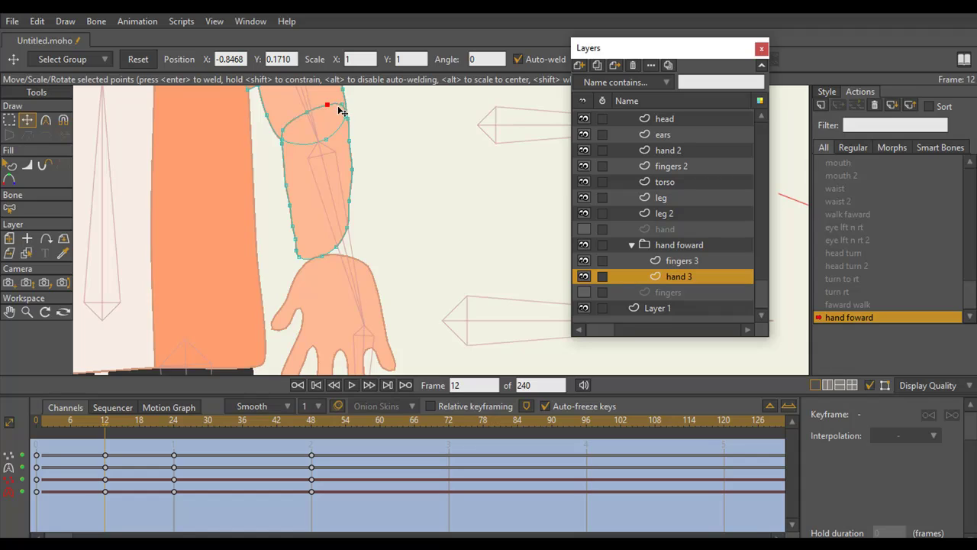
click(341, 109)
Push the forearm's outer edge points outward and extend its wrist corner to meet the hand at frame 12.
drag(349, 200, 353, 204)
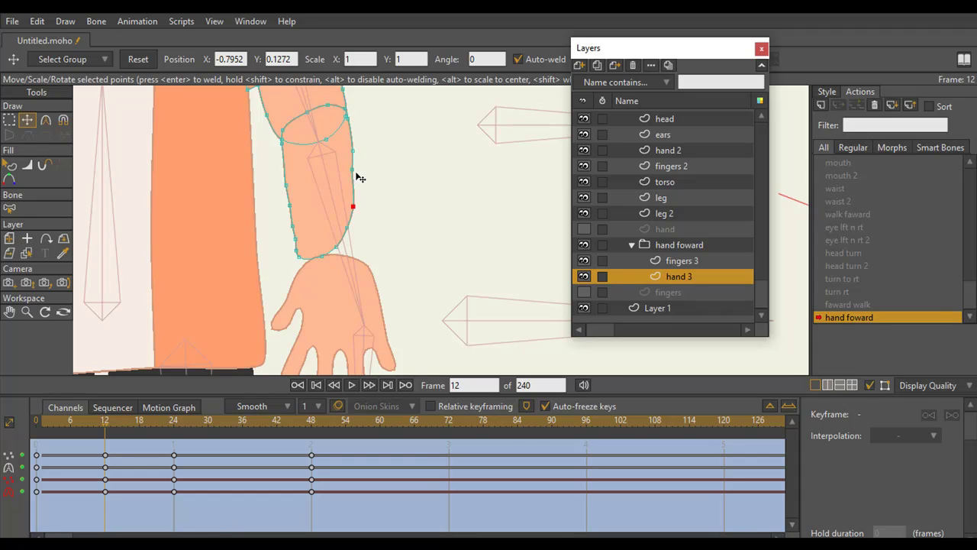
click(354, 172)
drag(338, 248, 356, 202)
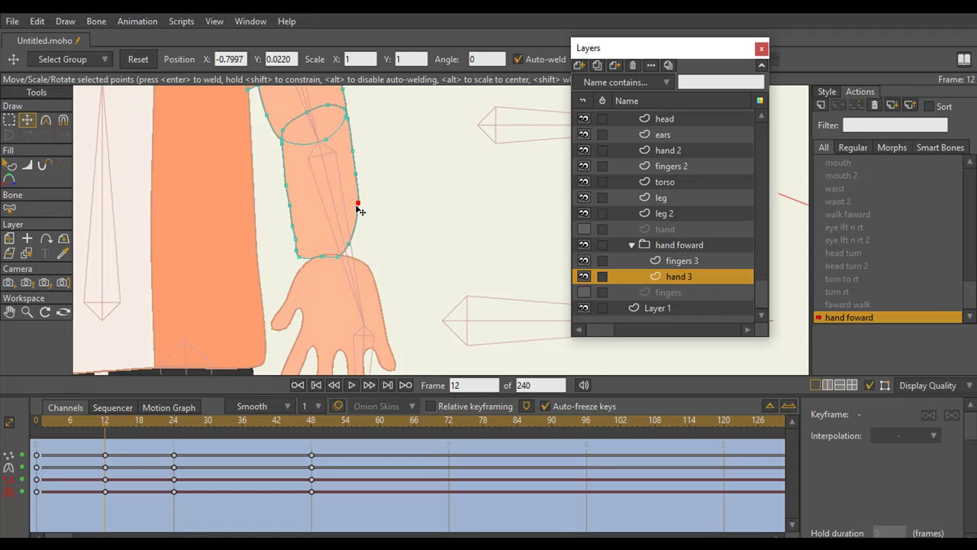
drag(323, 258, 356, 251)
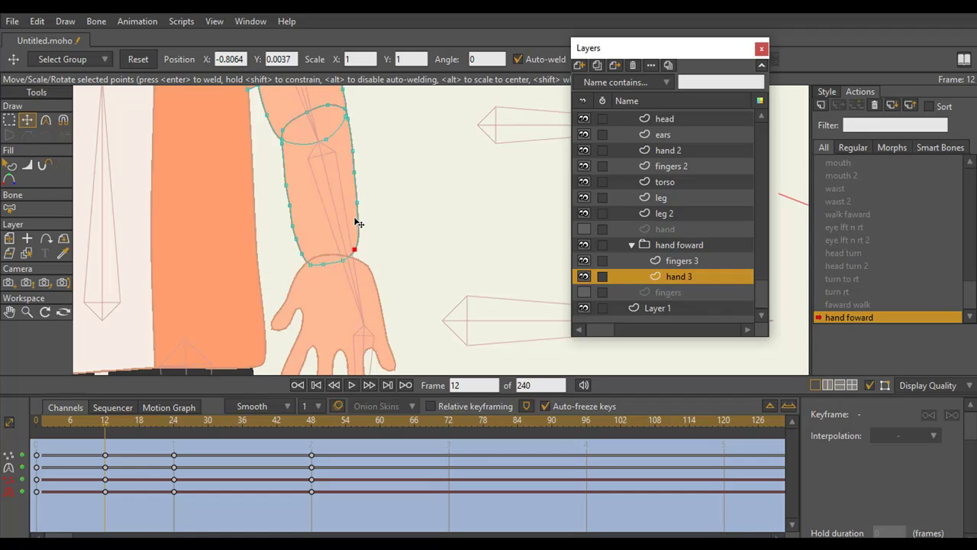
drag(355, 211, 357, 229)
drag(354, 184, 359, 205)
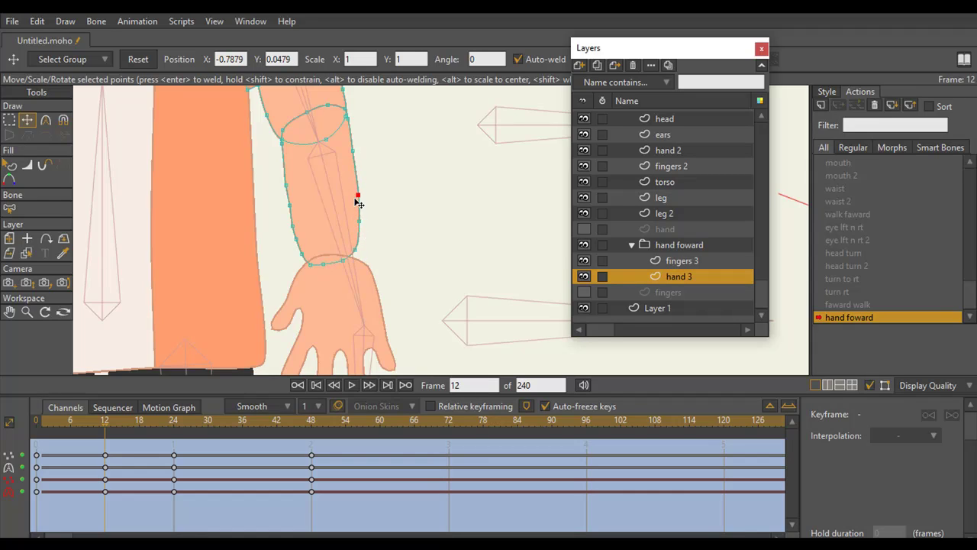
Lower the forearm's wrist point into the palm and refine the inner edge and elbow points at frame 12.
drag(358, 263, 334, 277)
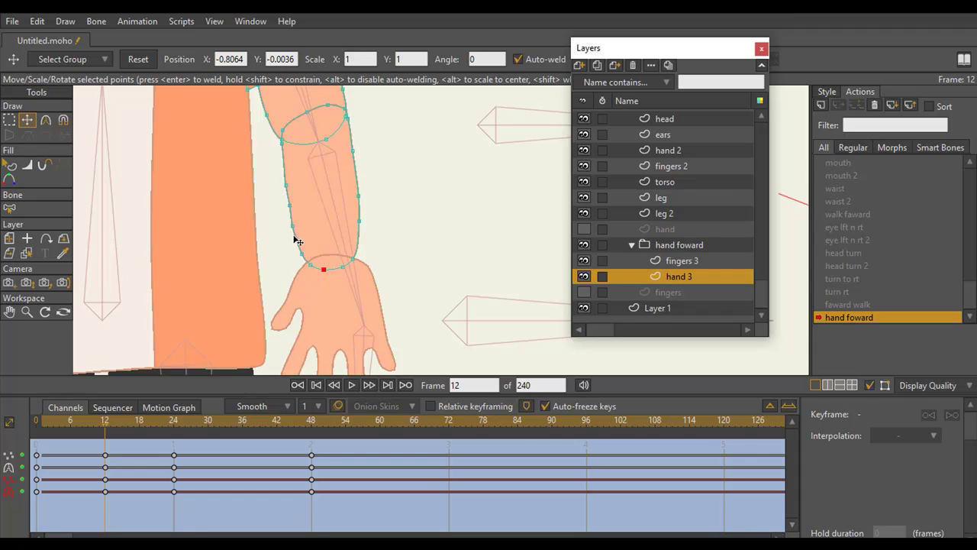
drag(291, 218, 293, 221)
drag(310, 95, 299, 182)
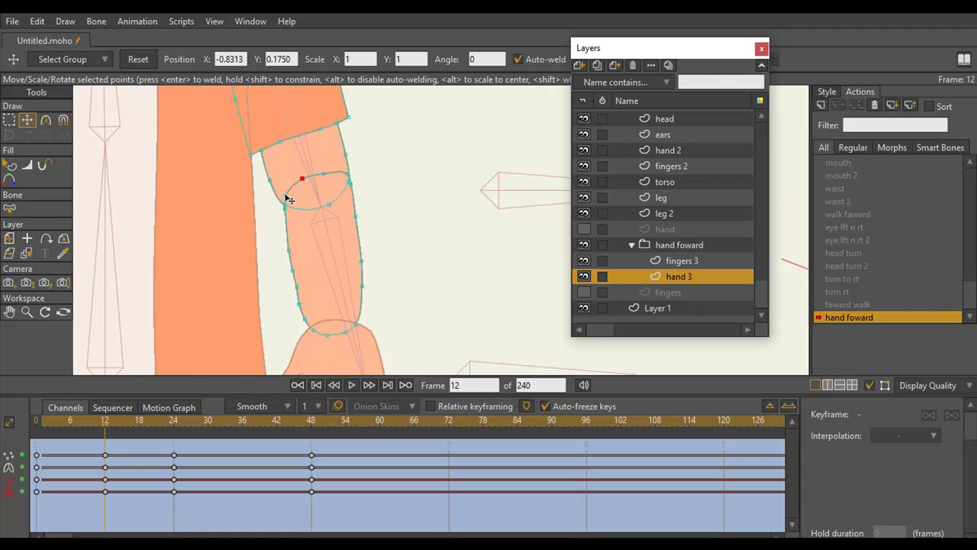
click(284, 195)
click(290, 246)
Scrub the hand foward action up to about frame 48 to check how the arm folds over the torso.
click(26, 312)
drag(328, 277, 156, 284)
drag(363, 122, 252, 236)
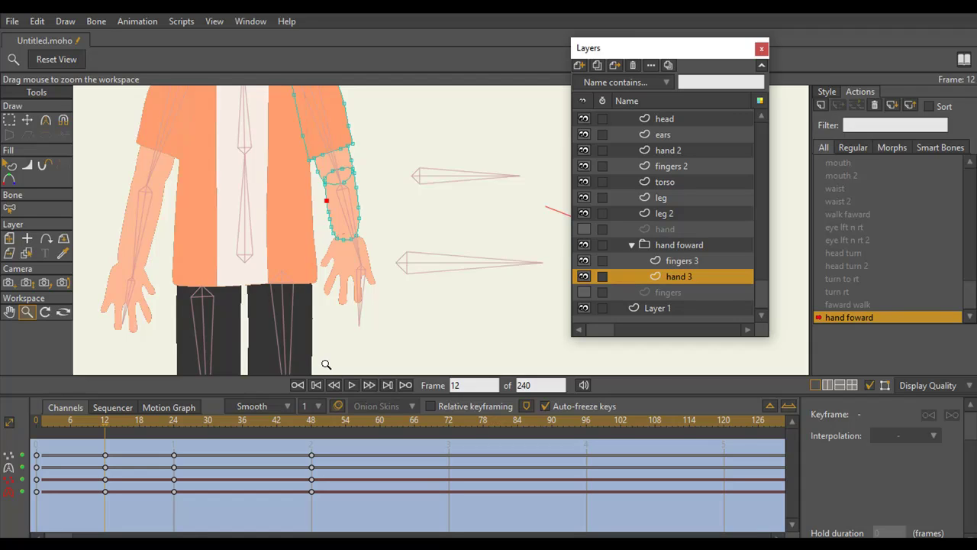
drag(356, 260, 292, 279)
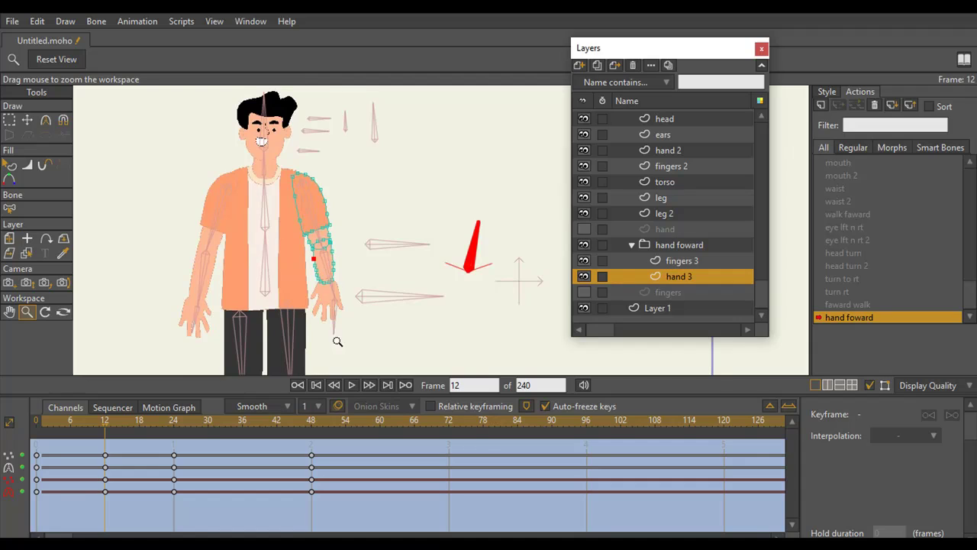
drag(105, 421, 318, 404)
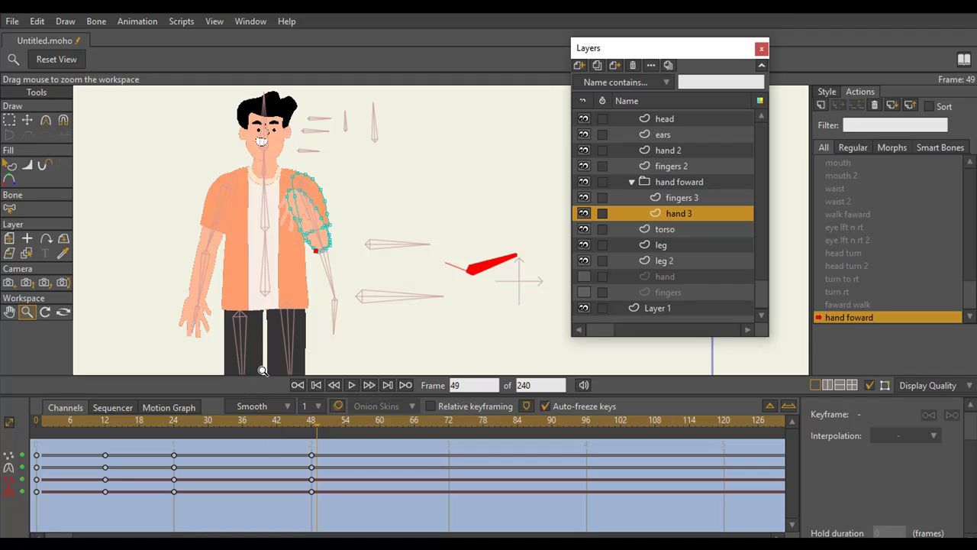
click(311, 426)
scroll(385, 300, down, 5)
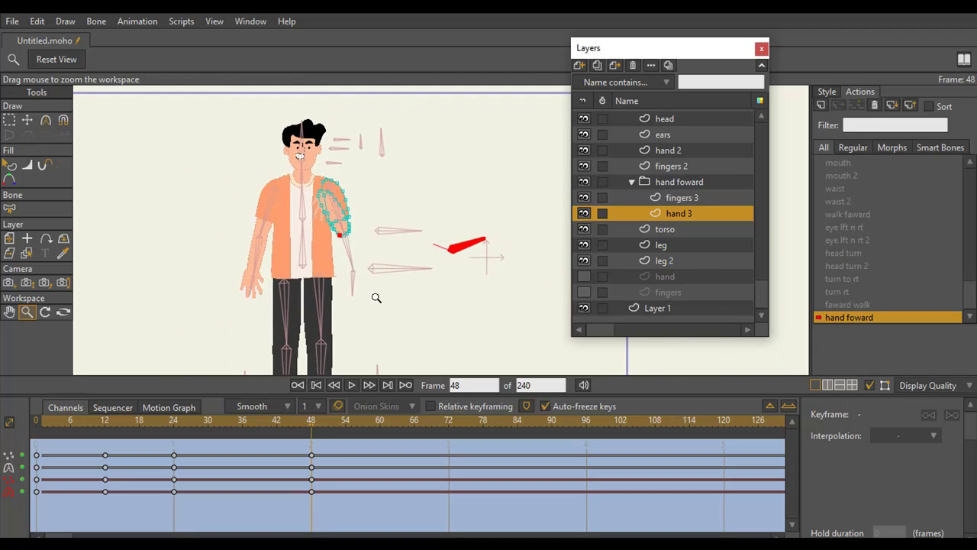
scroll(374, 303, up, 1)
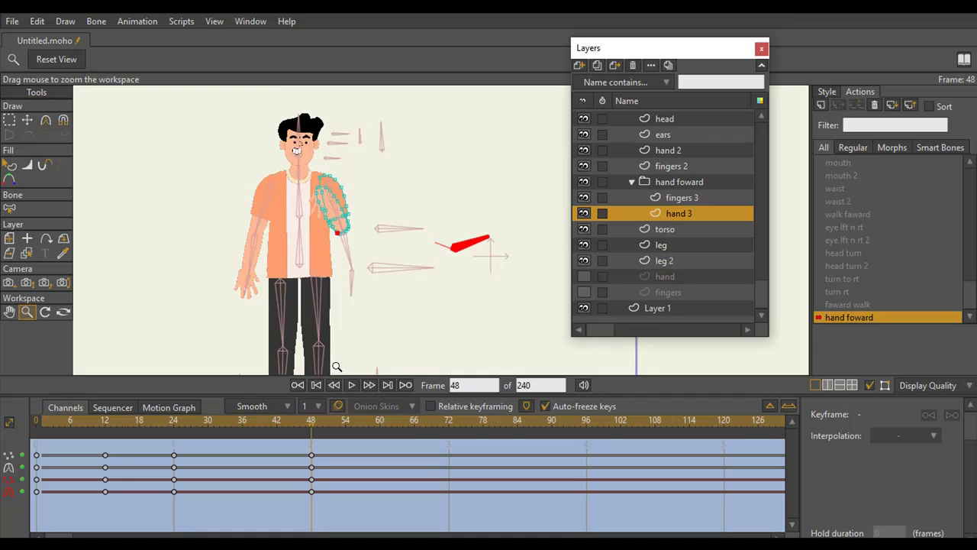
drag(47, 425, 312, 425)
drag(103, 426, 321, 460)
Select the man bone layer and switch from the hand foward action back to the Mainline.
drag(768, 298, 759, 304)
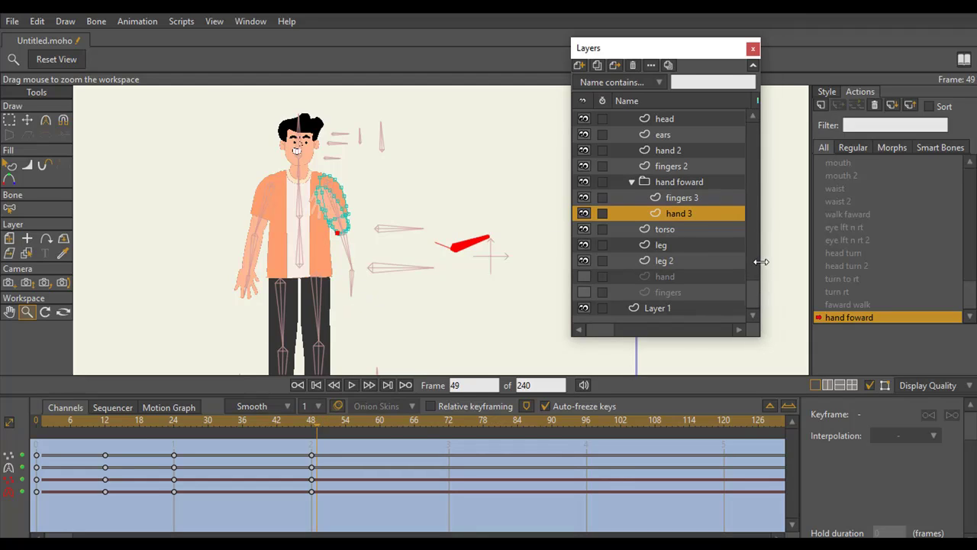
drag(761, 261, 780, 261)
scroll(772, 229, up, 3)
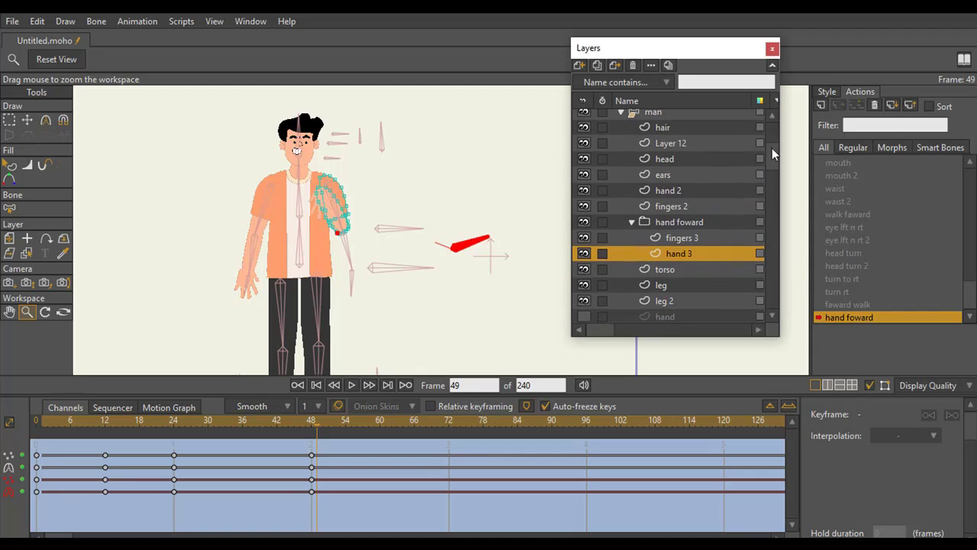
click(675, 119)
double_click(686, 120)
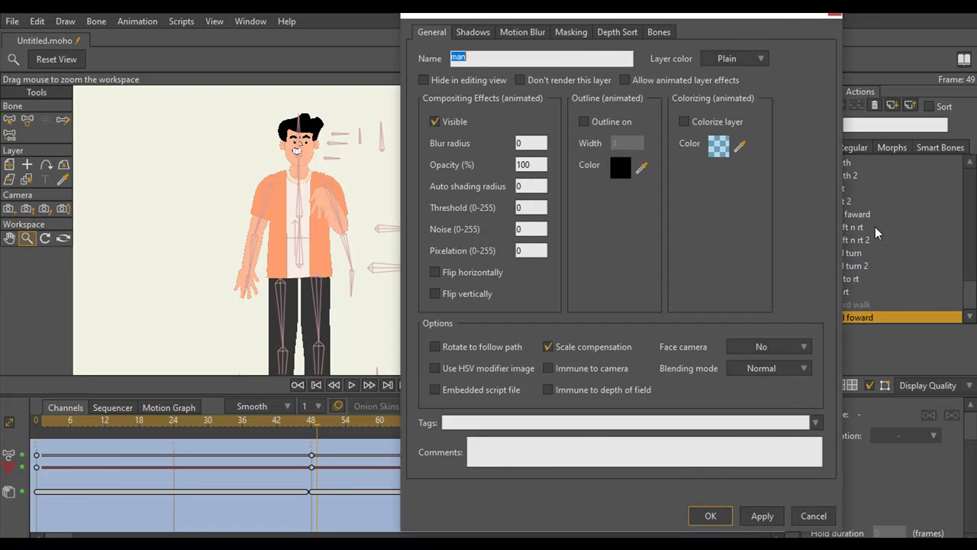
key(Return)
scroll(889, 236, up, 5)
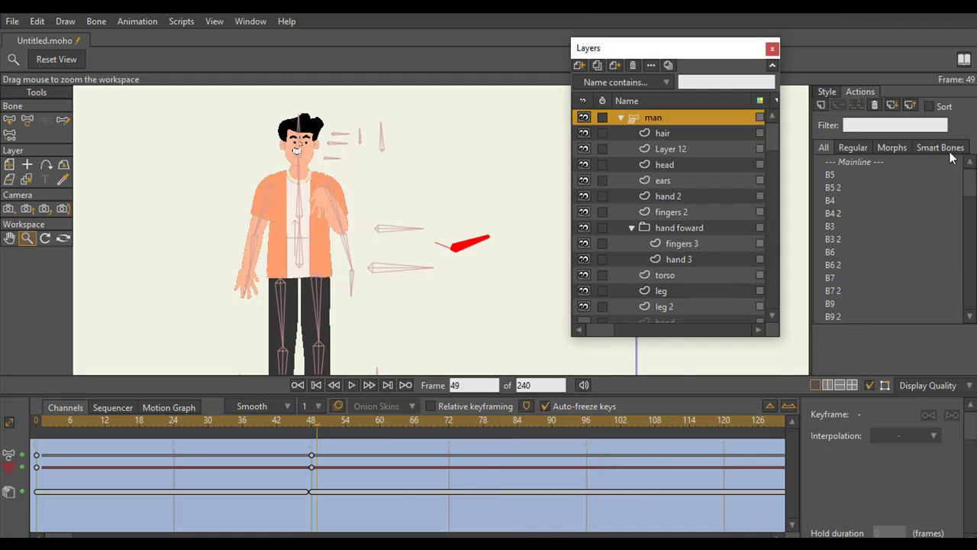
click(907, 162)
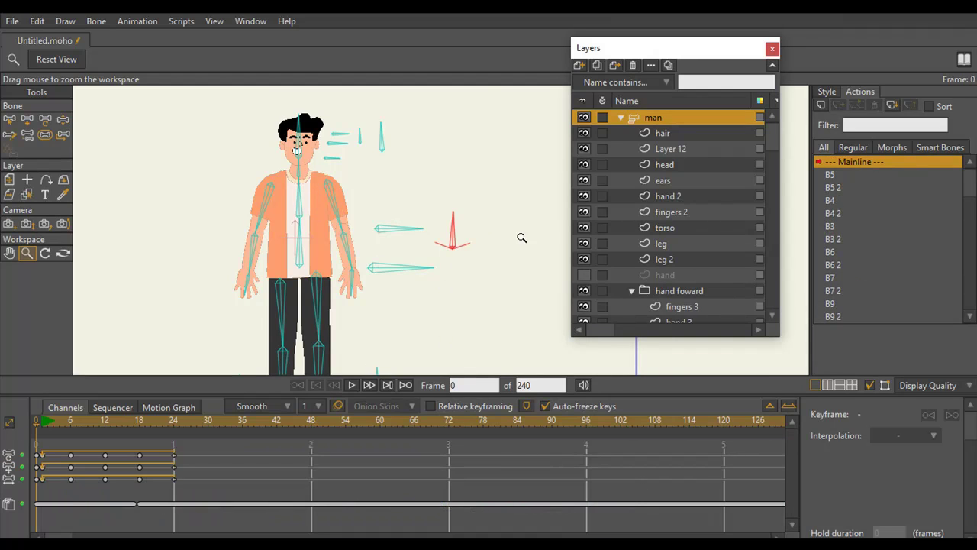
Collapse the hand foward group and show the original hand and fingers layers again.
scroll(774, 143, down, 3)
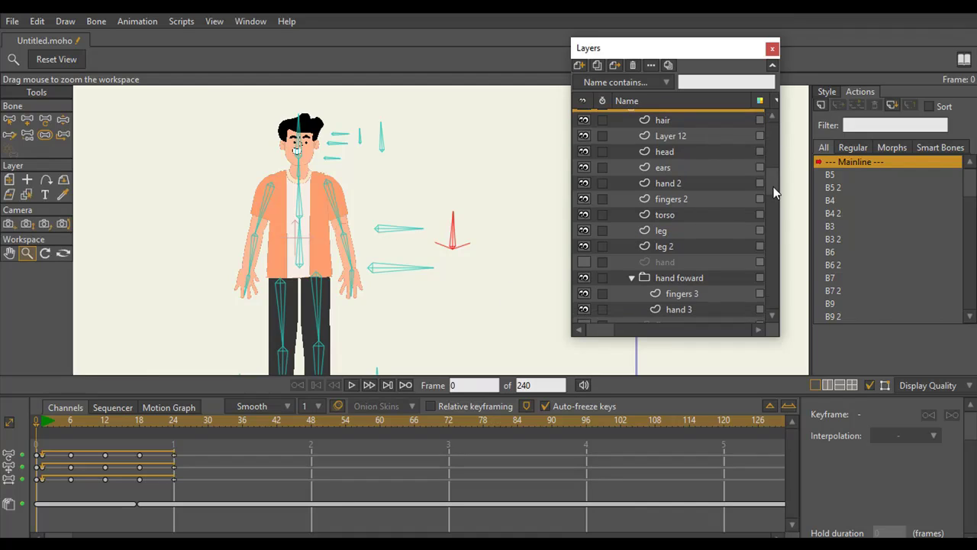
click(636, 250)
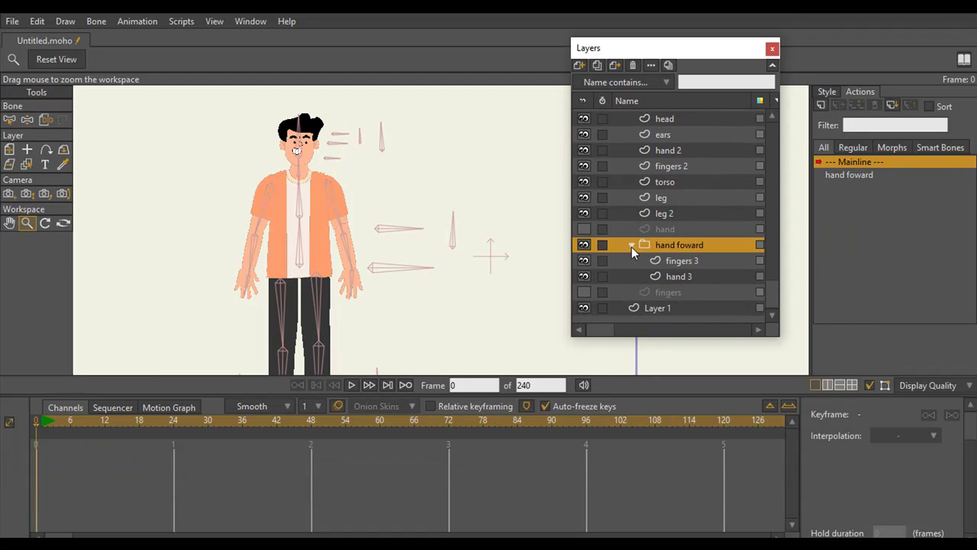
click(632, 246)
click(584, 262)
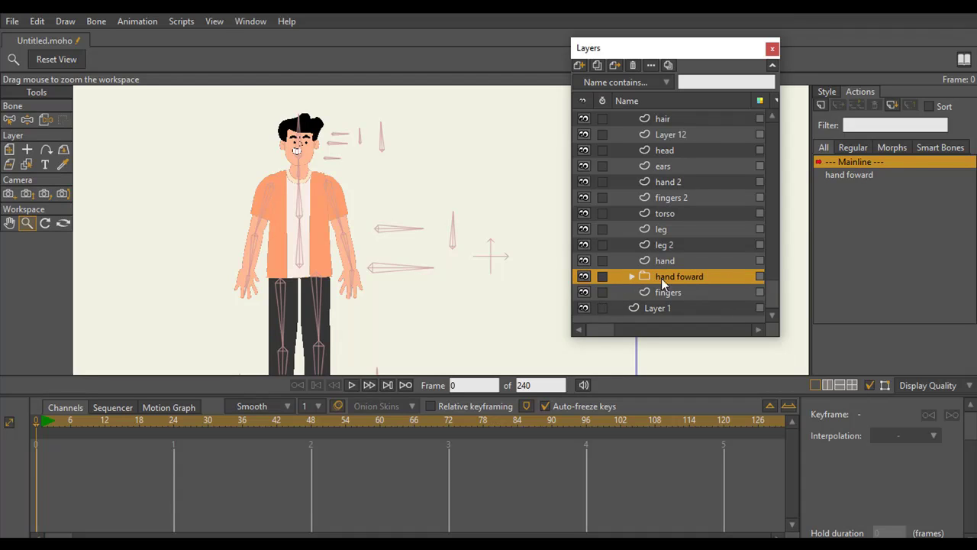
scroll(778, 268, up, 1)
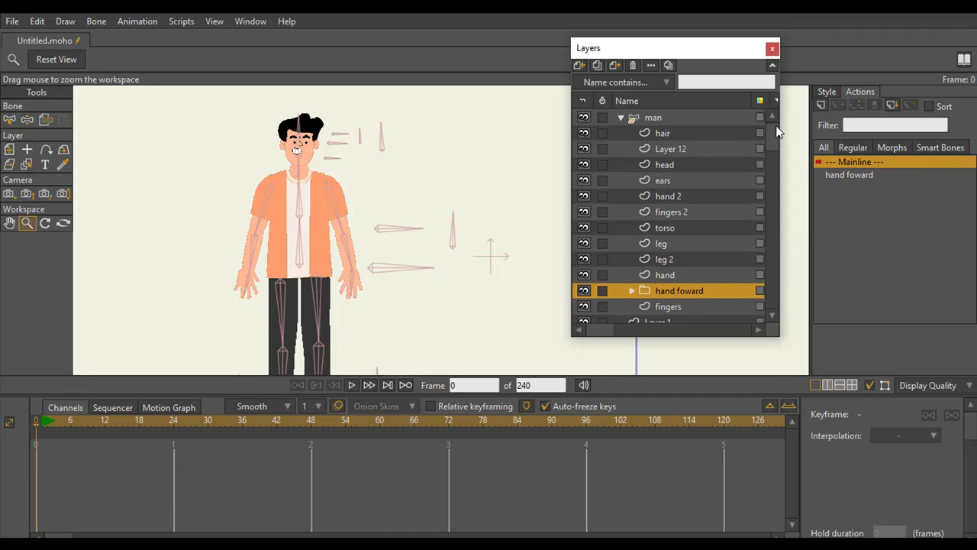
Make the hand foward group invisible at frame 0 of the Mainline through its quick layer settings.
drag(777, 127, 778, 223)
drag(780, 262, 837, 263)
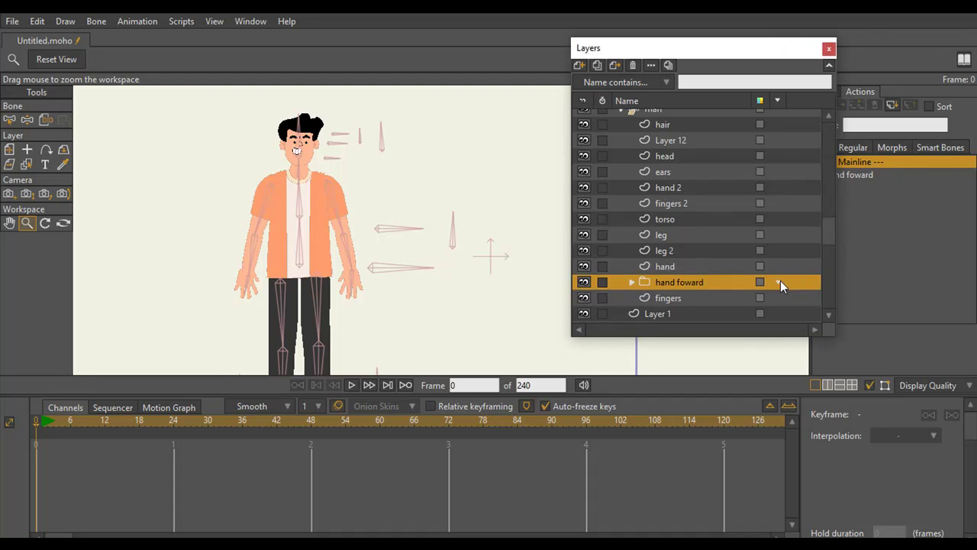
click(778, 283)
click(812, 305)
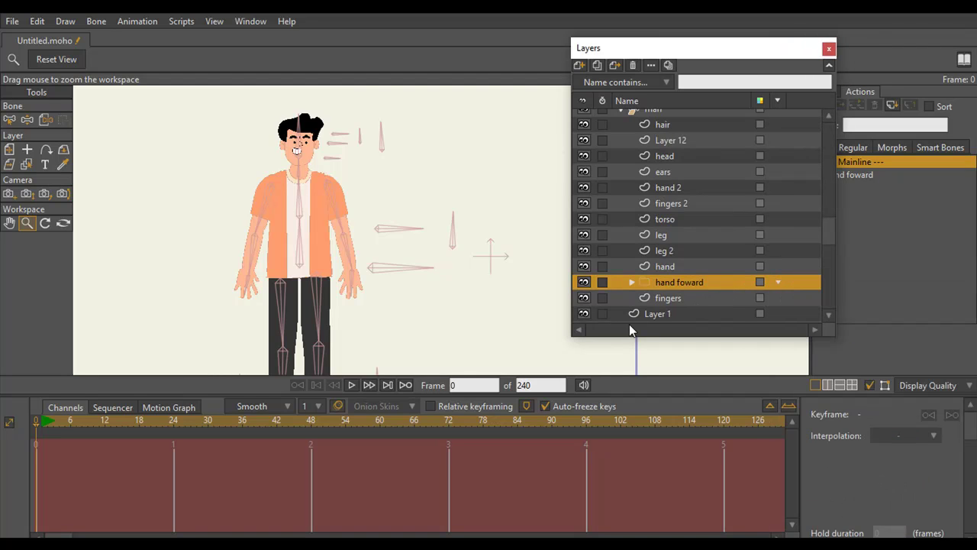
At frame 36 of the Mainline, make the original hand and fingers layers invisible through their quick layer settings.
drag(36, 425, 242, 426)
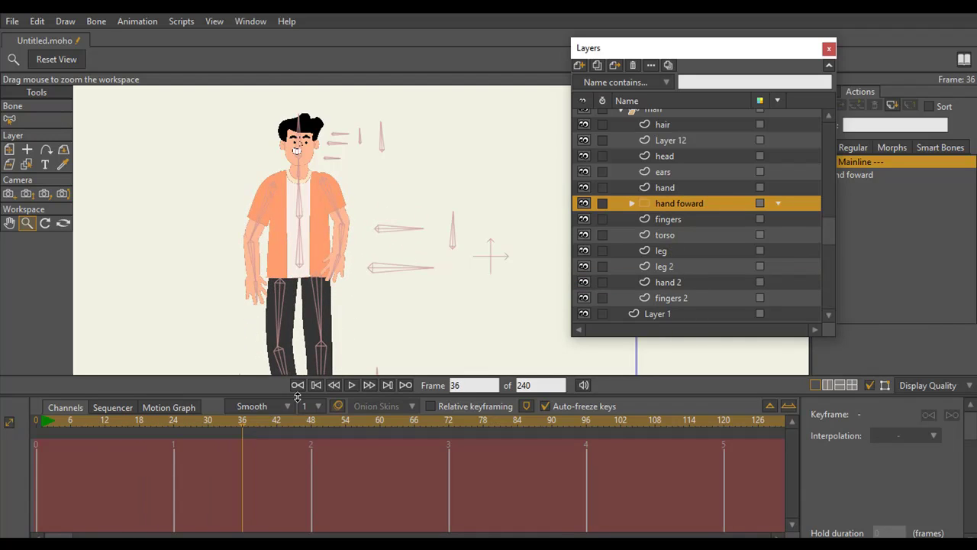
click(777, 188)
click(814, 235)
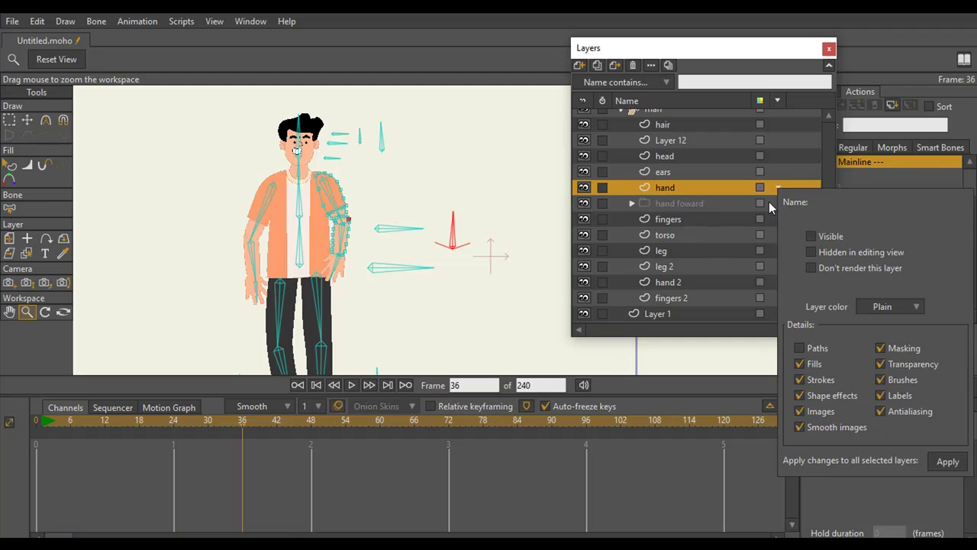
click(762, 212)
click(778, 221)
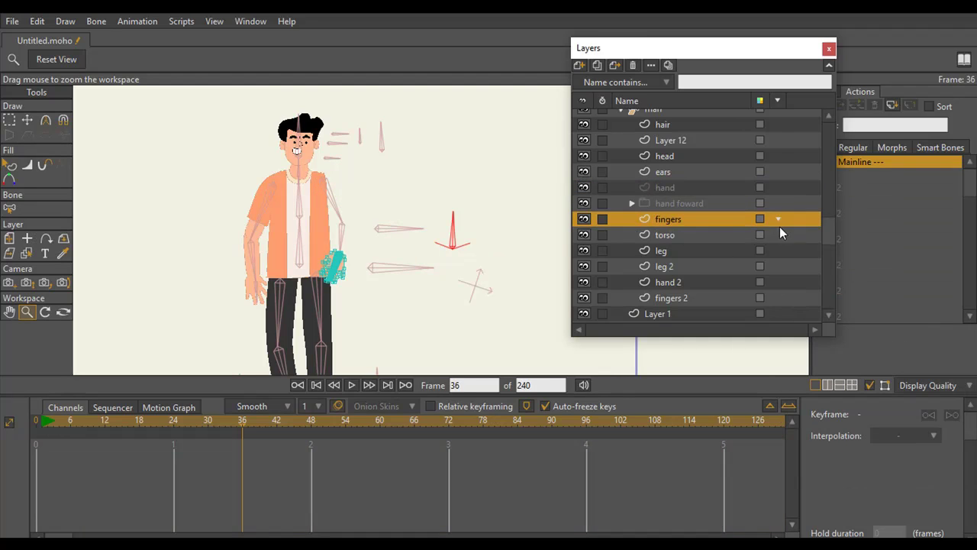
click(778, 219)
click(799, 269)
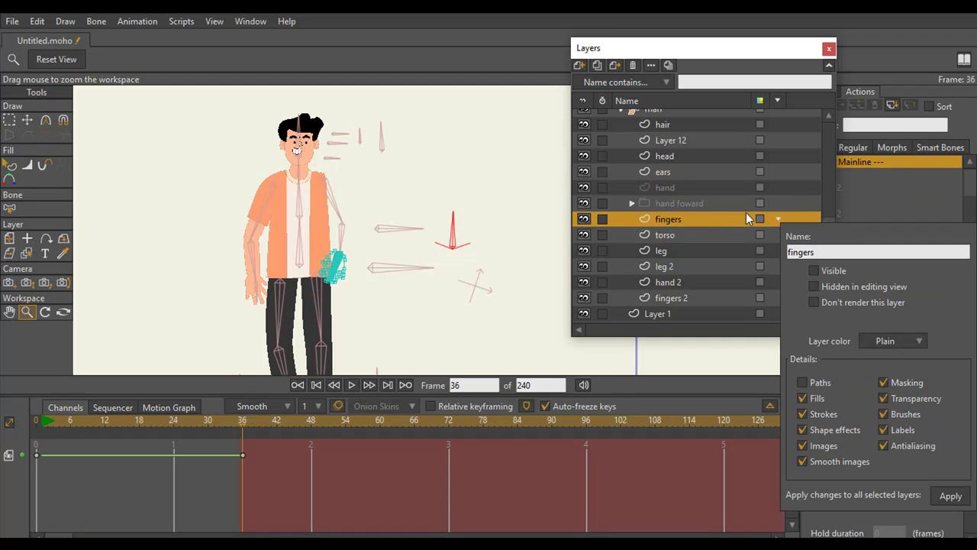
Make the hand foward group visible at frame 36 through its quick layer settings.
click(746, 211)
click(785, 207)
click(783, 206)
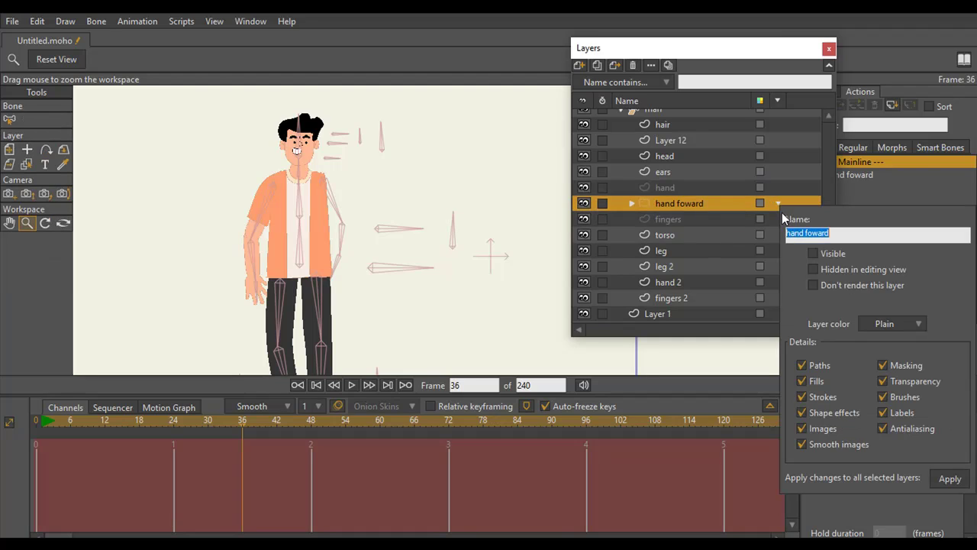
click(815, 254)
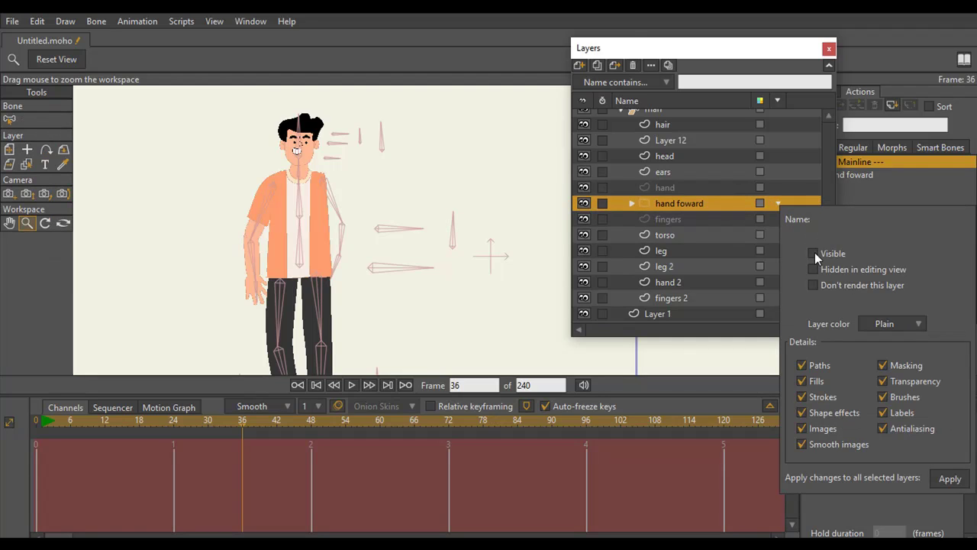
click(728, 207)
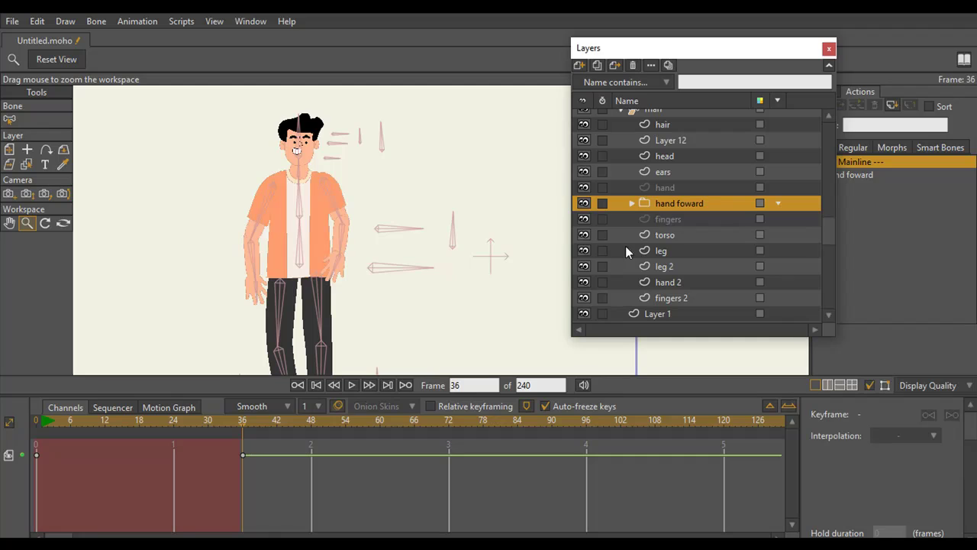
Add a keyframe at frame 36 to the hand foward group, including its sub-layers.
drag(269, 416, 246, 429)
click(137, 22)
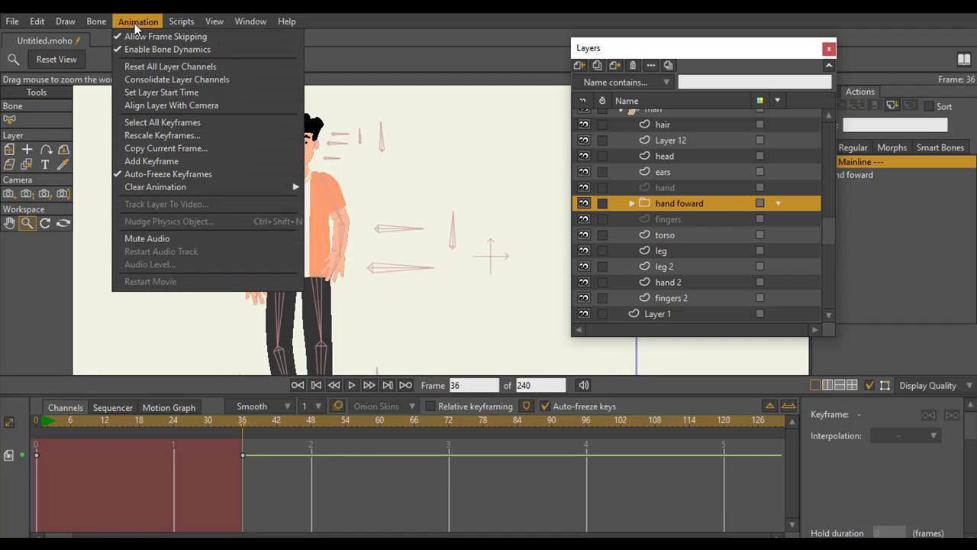
click(180, 162)
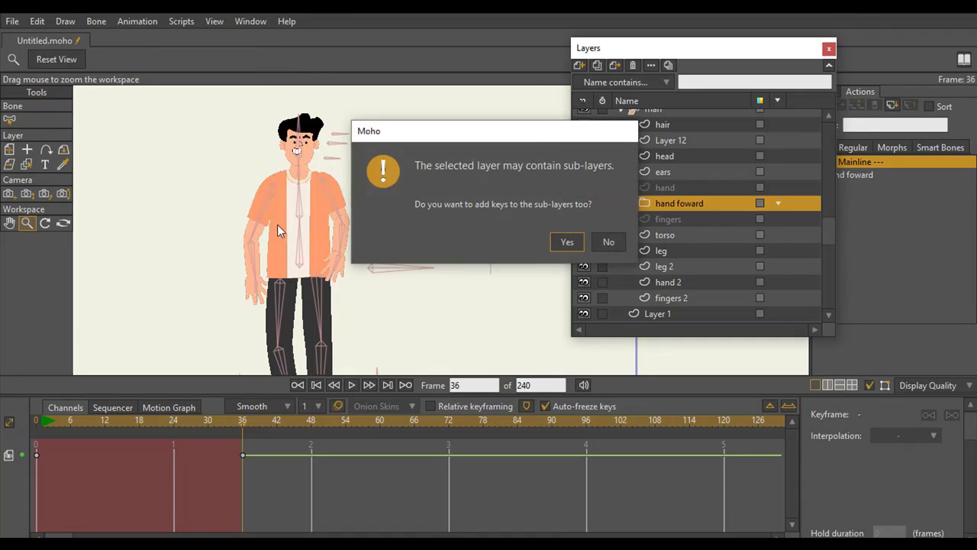
click(565, 242)
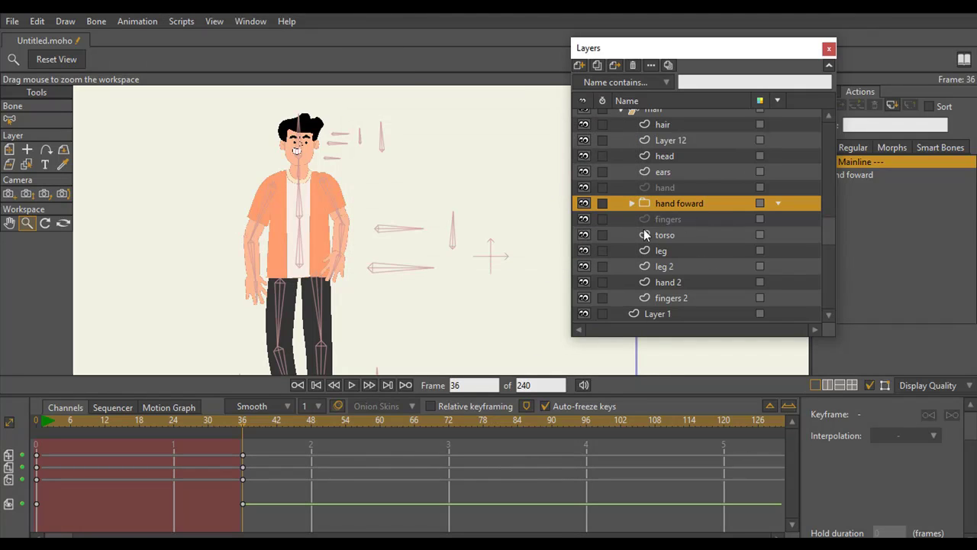
At frame 48, select the man bone layer and rotate the hand foward smart bone clockwise to fold the duplicated arm upward.
drag(254, 425, 312, 419)
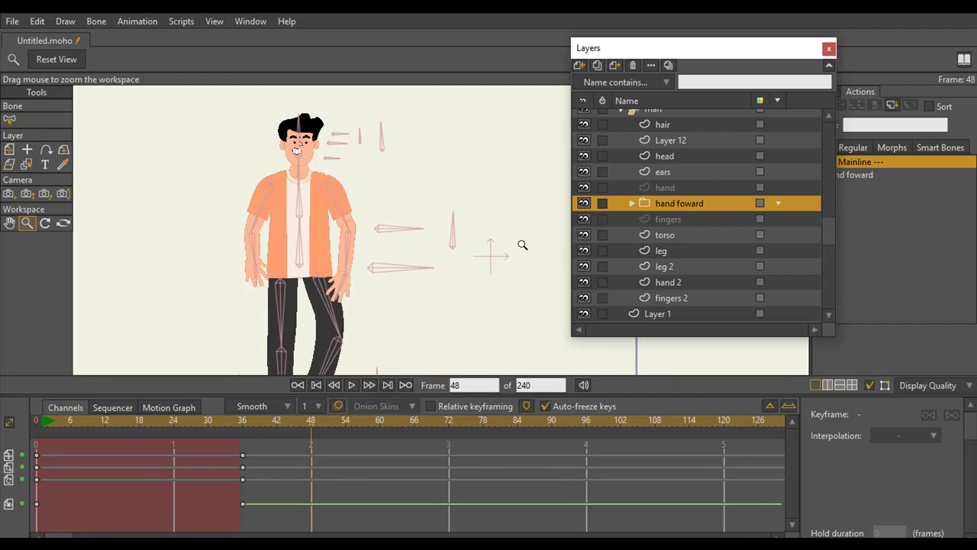
scroll(834, 239, up, 1)
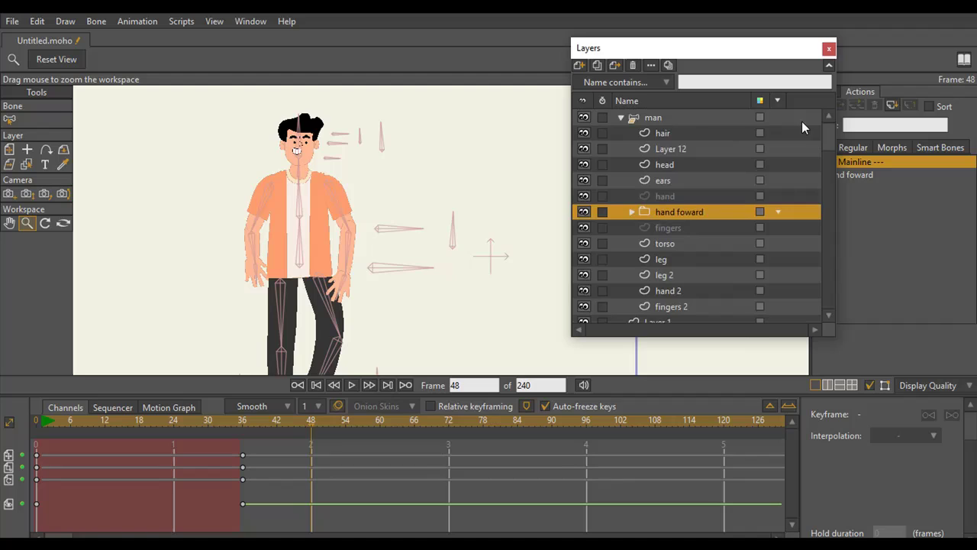
click(667, 119)
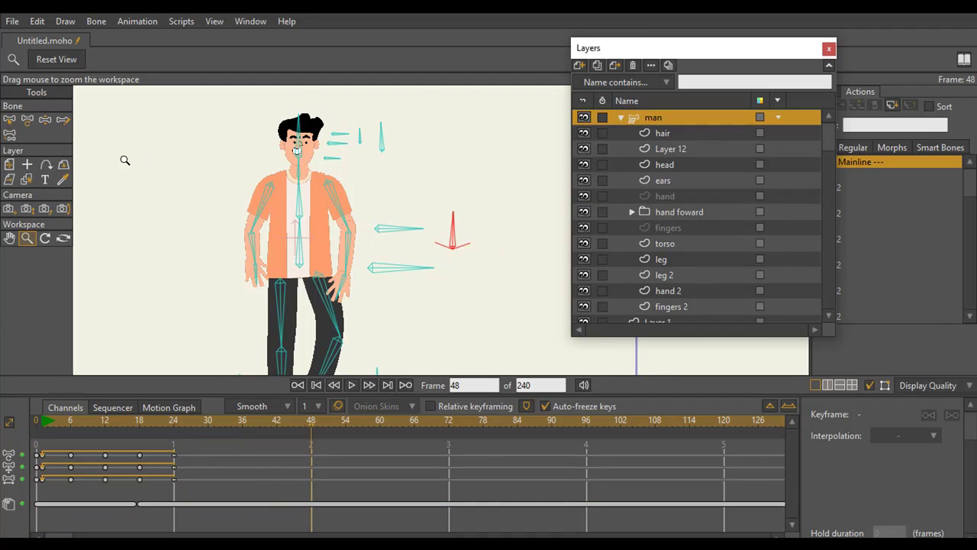
click(45, 119)
drag(462, 227, 472, 241)
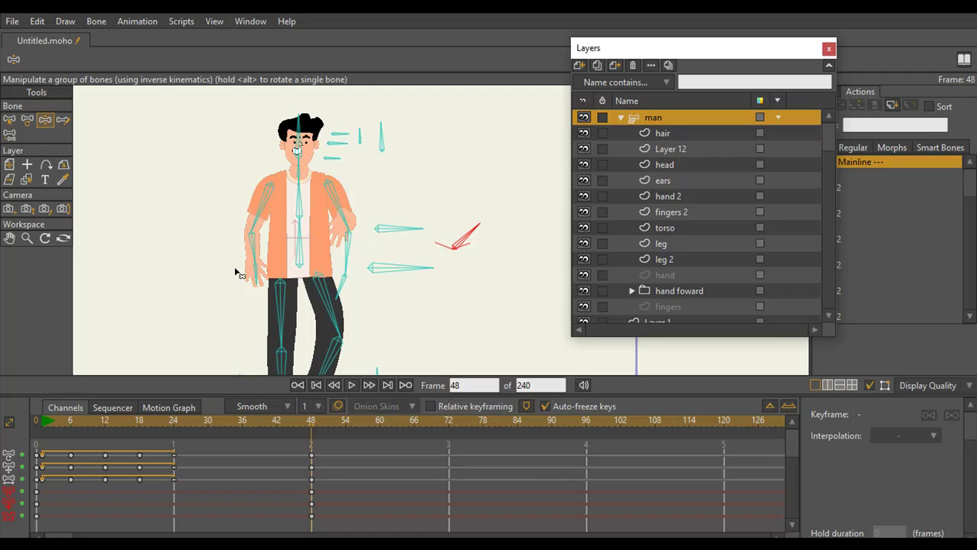
click(26, 238)
drag(435, 225, 473, 278)
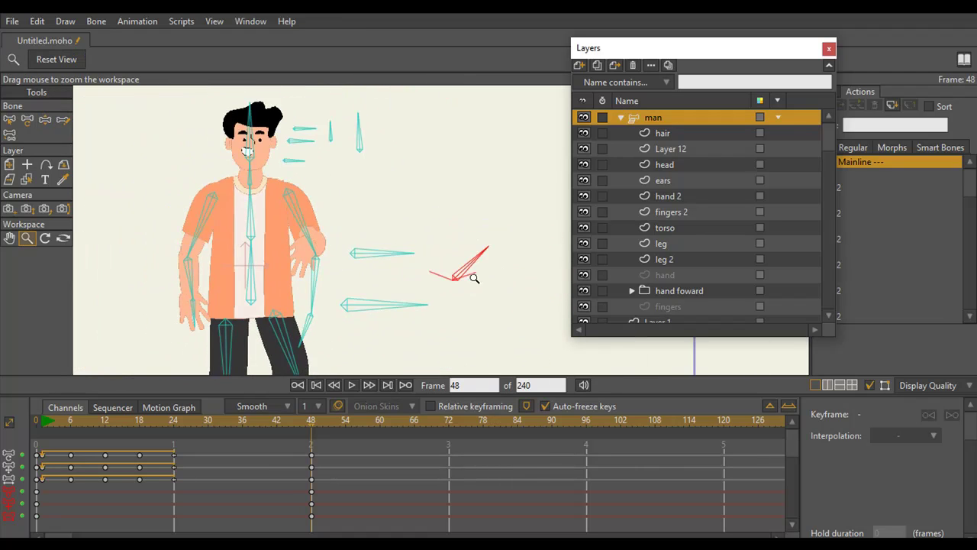
click(66, 121)
click(46, 121)
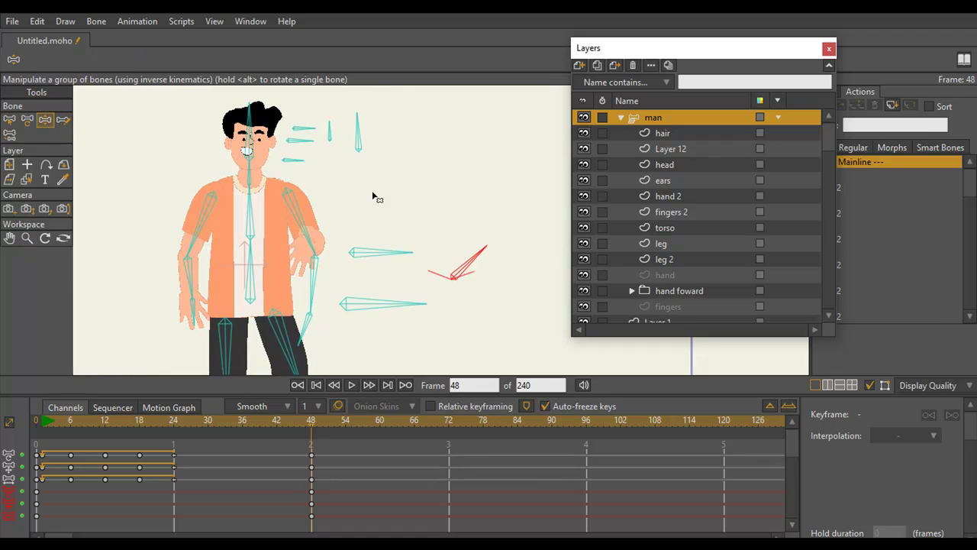
mouse_move(482, 256)
mouse_down()
mouse_move(492, 289)
mouse_move(468, 259)
mouse_move(482, 275)
mouse_move(466, 267)
mouse_move(471, 259)
mouse_up()
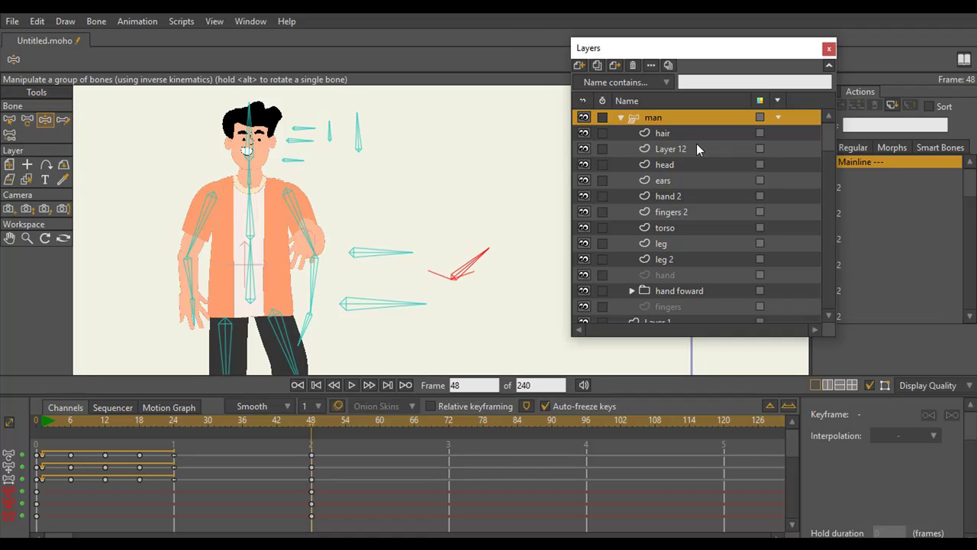
Expand the hand foward group and select its fingers 3 layer.
drag(828, 147, 831, 301)
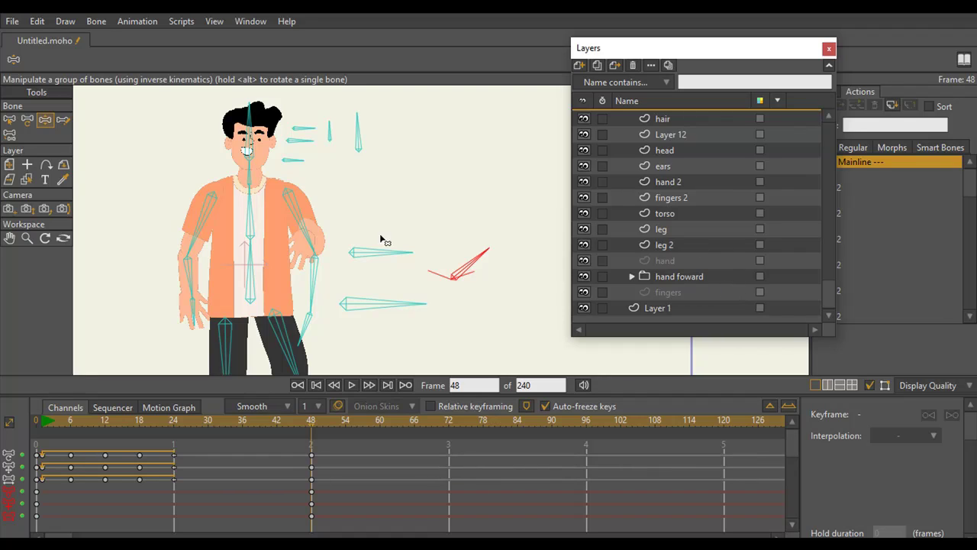
click(697, 199)
click(628, 280)
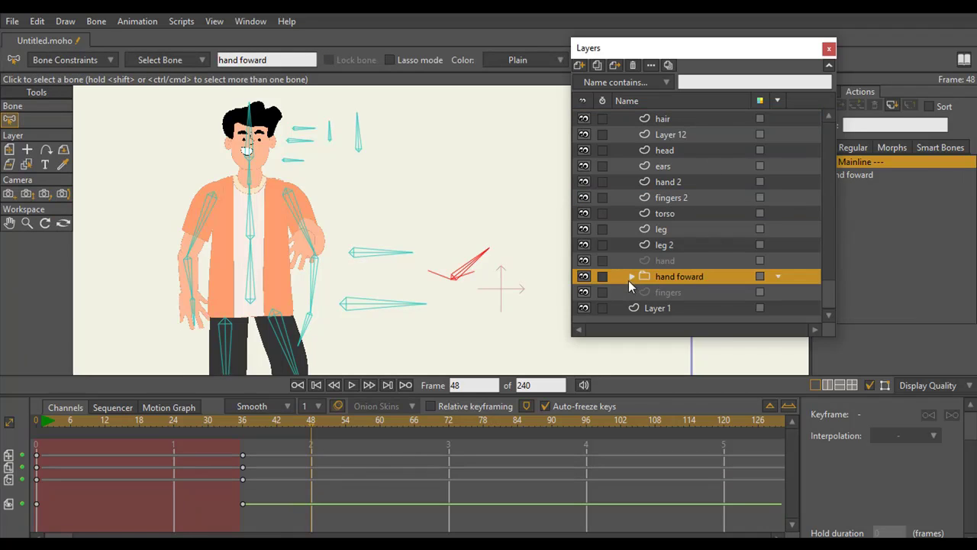
click(631, 276)
click(680, 293)
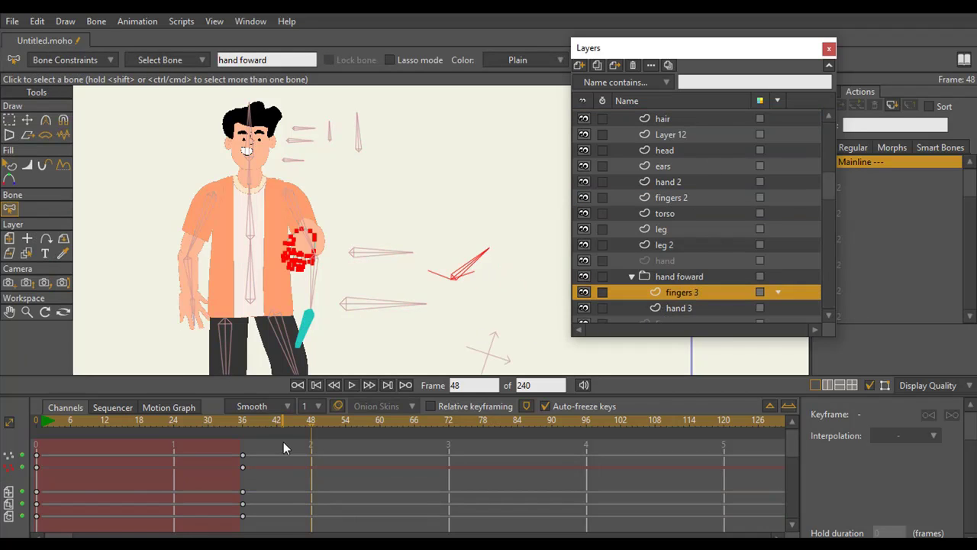
click(45, 311)
drag(321, 320, 451, 255)
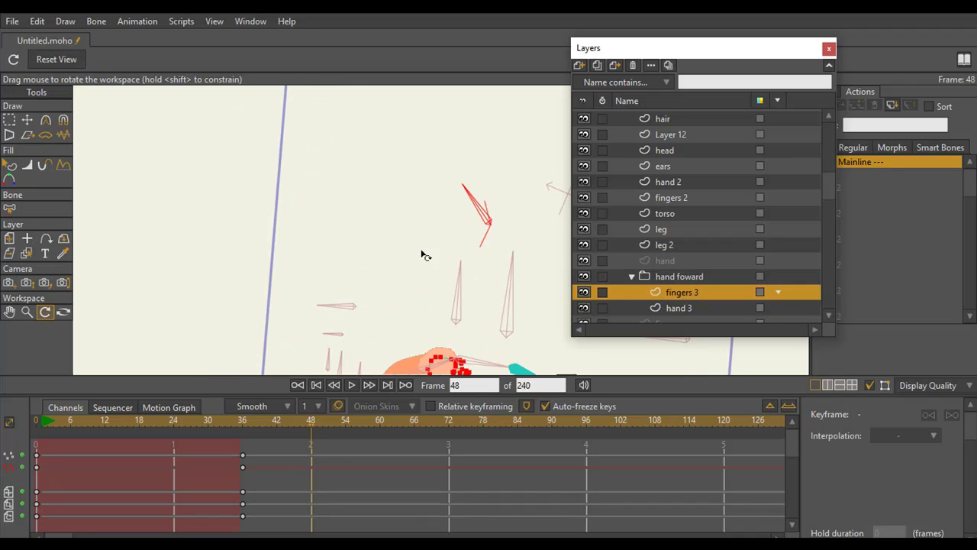
click(58, 61)
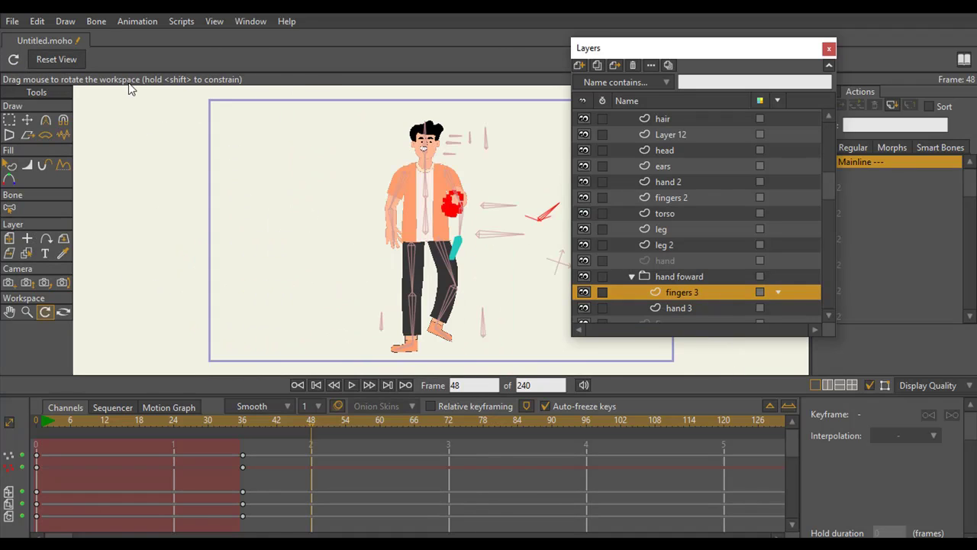
On the hand 3 layer at frame 48, adjust the outline points at the upper edge of the folded forearm with Transform Points.
click(678, 307)
click(27, 312)
drag(412, 260, 318, 291)
click(26, 121)
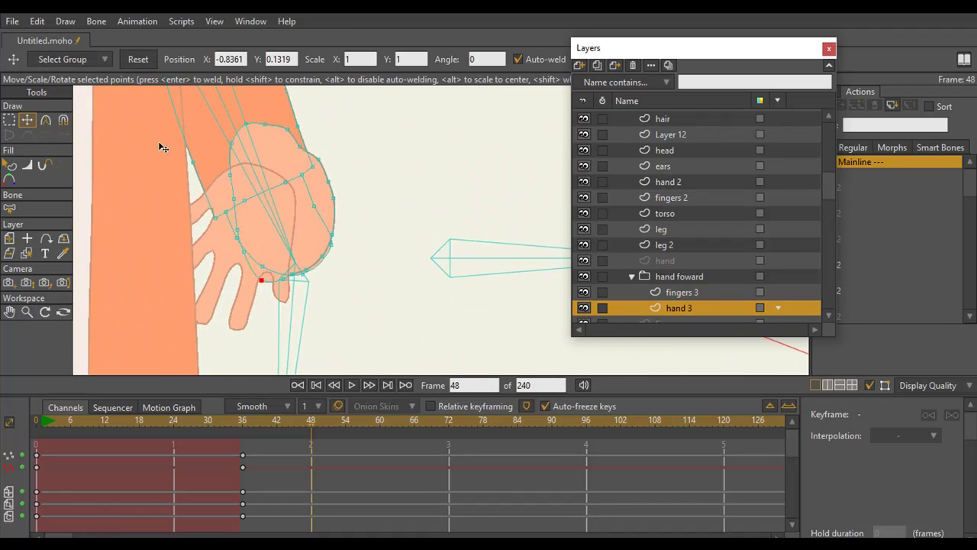
click(302, 139)
drag(311, 151, 246, 134)
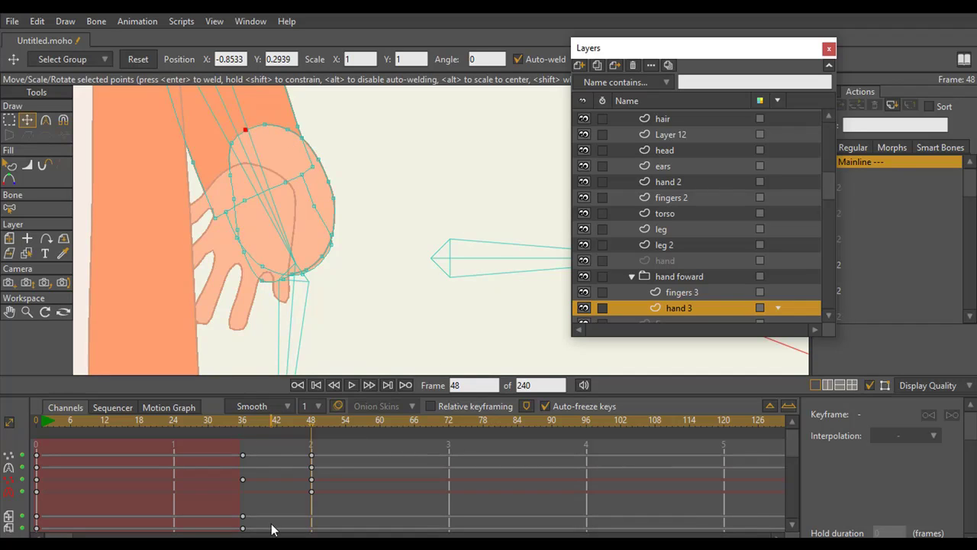
Move all points of the fingers 3 layer slightly upward at frame 48 so the hand sits over the folded forearm.
click(672, 291)
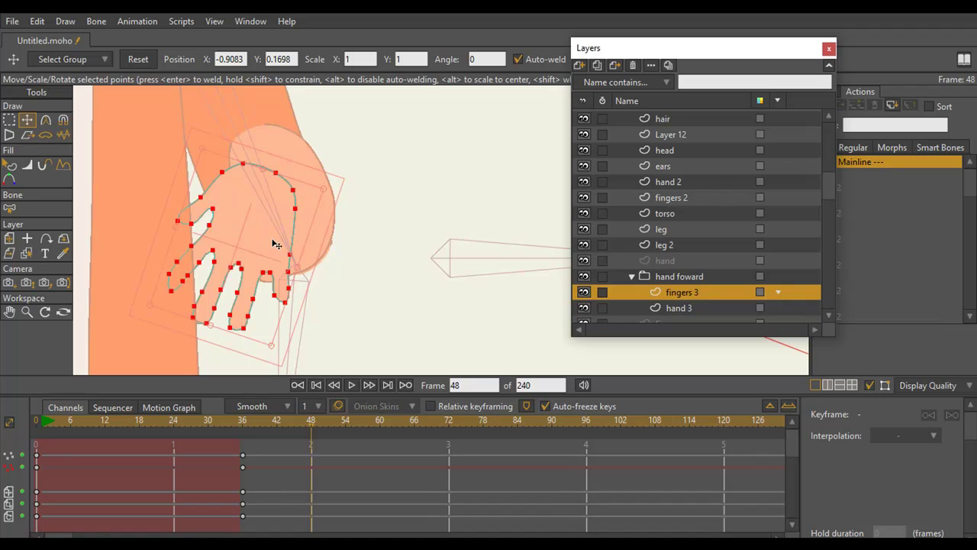
drag(264, 214, 262, 174)
click(32, 310)
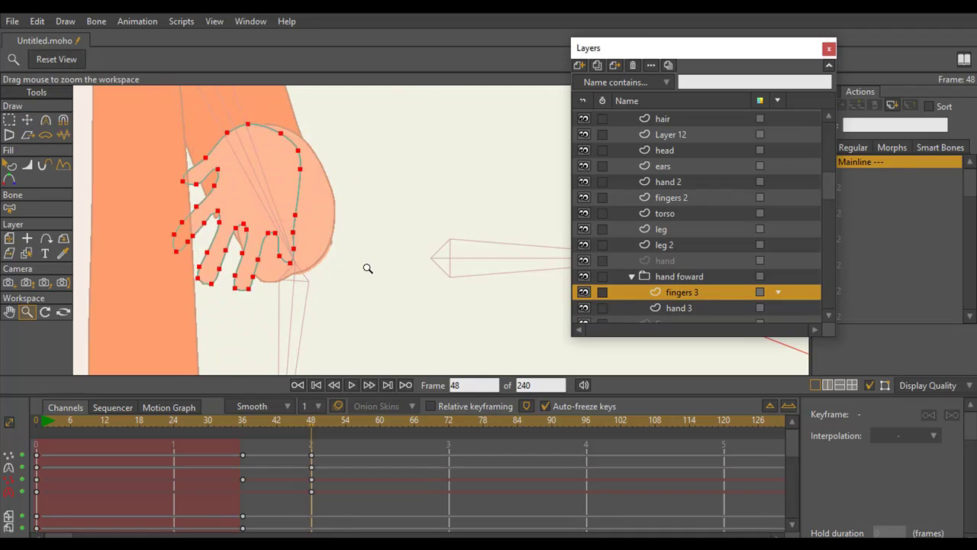
drag(366, 270, 211, 260)
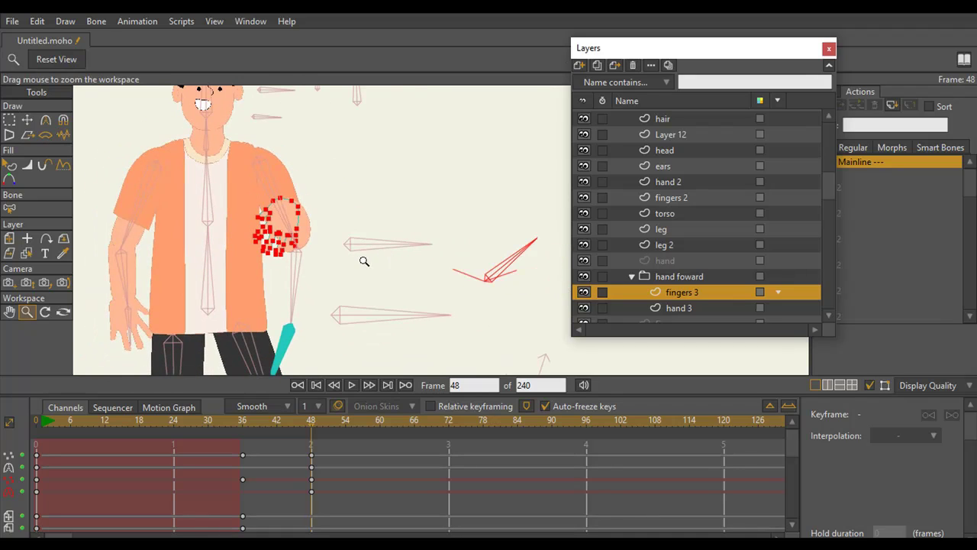
Select the man bone layer and preview a render of frame 48 to examine the folded arm.
scroll(828, 203, up, 2)
click(673, 121)
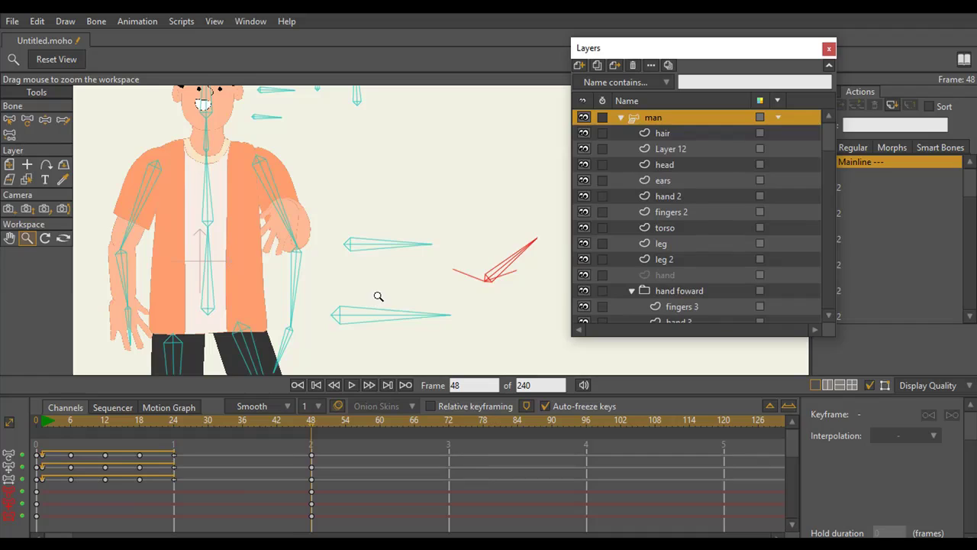
key(ctrl+r)
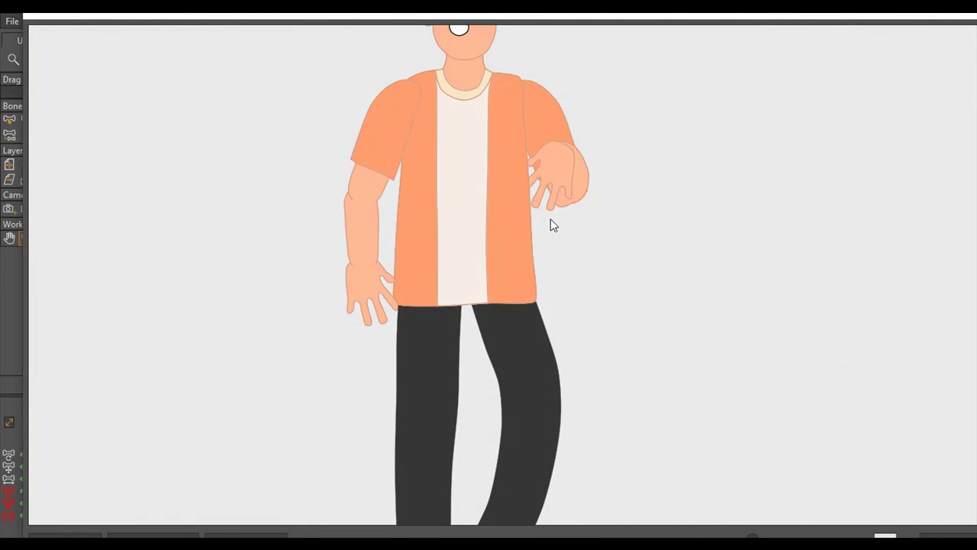
drag(665, 115, 636, 227)
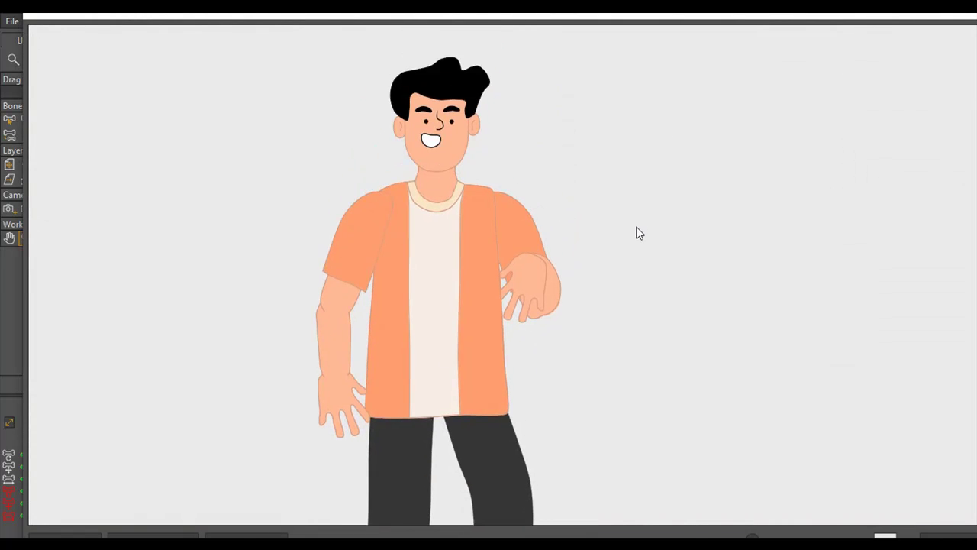
click(955, 16)
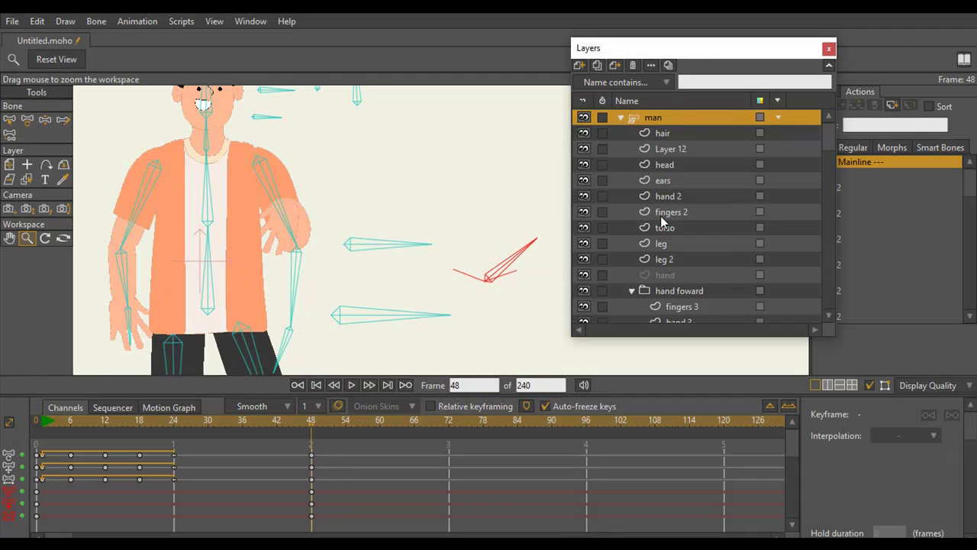
drag(321, 283, 314, 225)
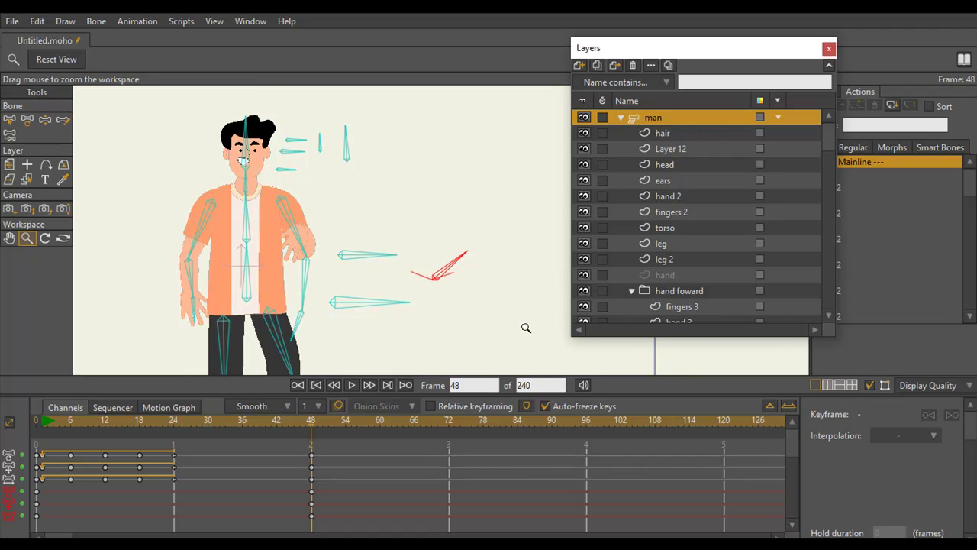
drag(484, 316, 419, 265)
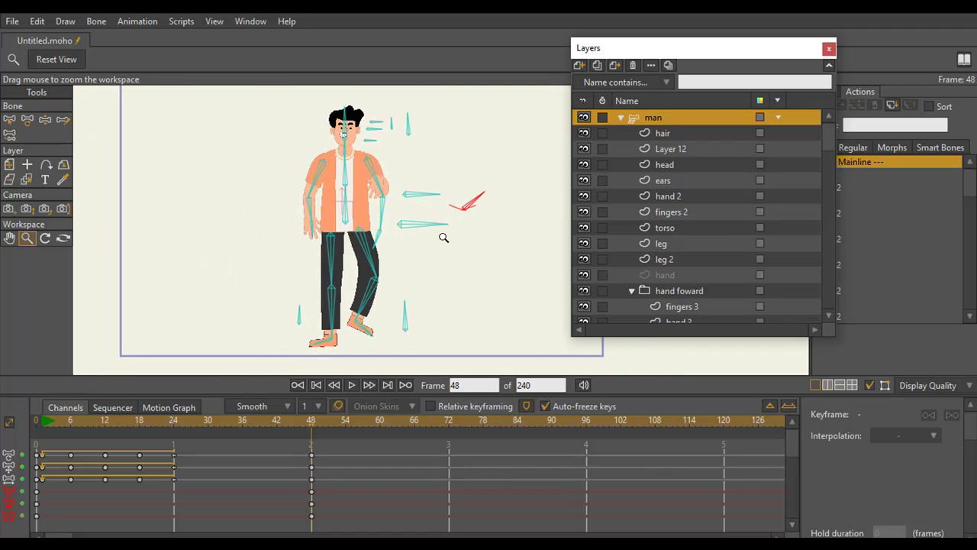